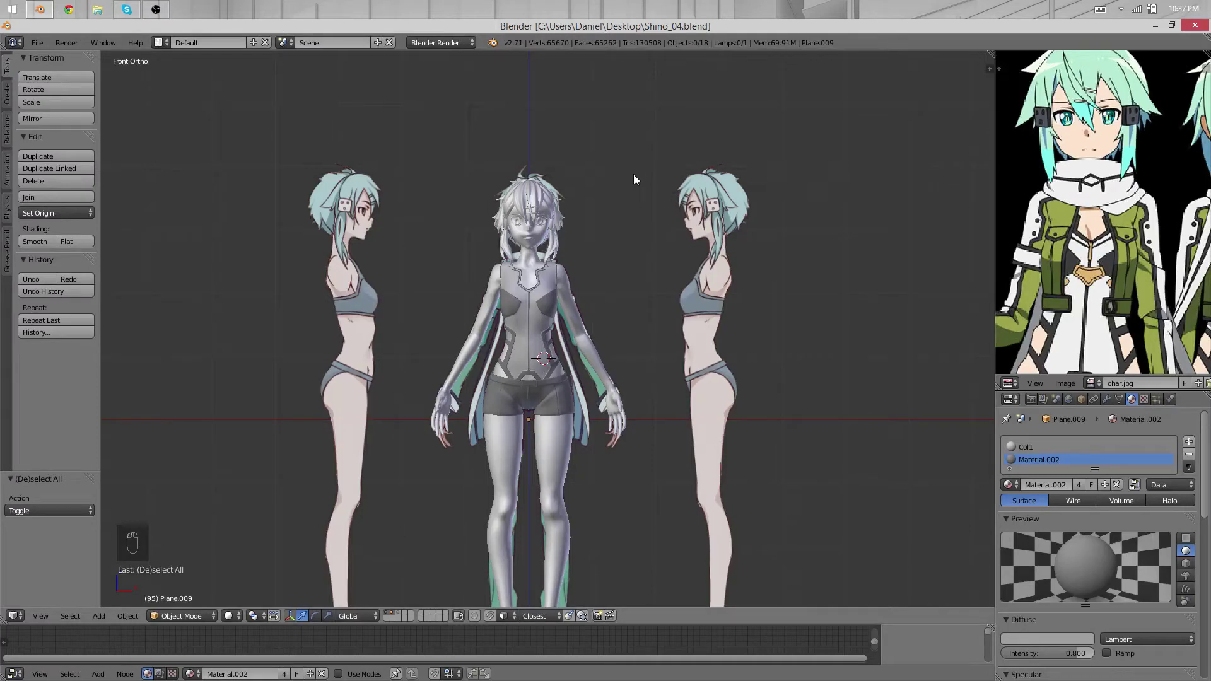
Examine the front of the bodysuit and the gold chest ornament in the reference image
scroll(627, 351, up, 3)
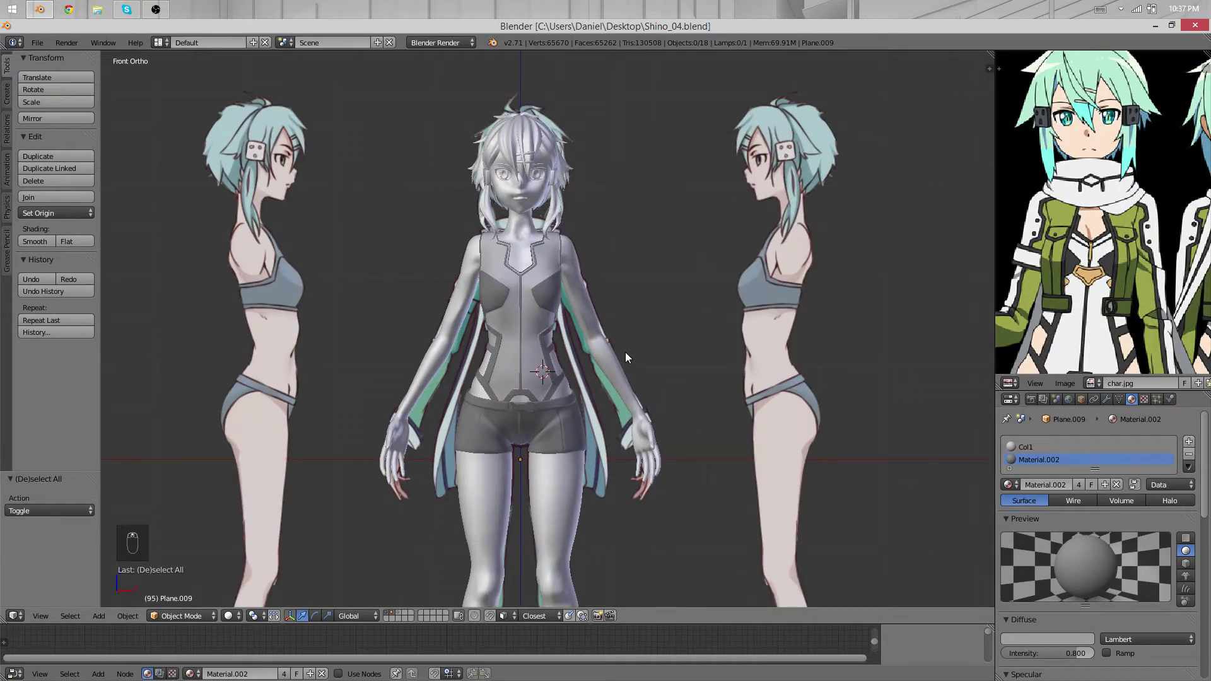
middle_drag(625, 353, 552, 387)
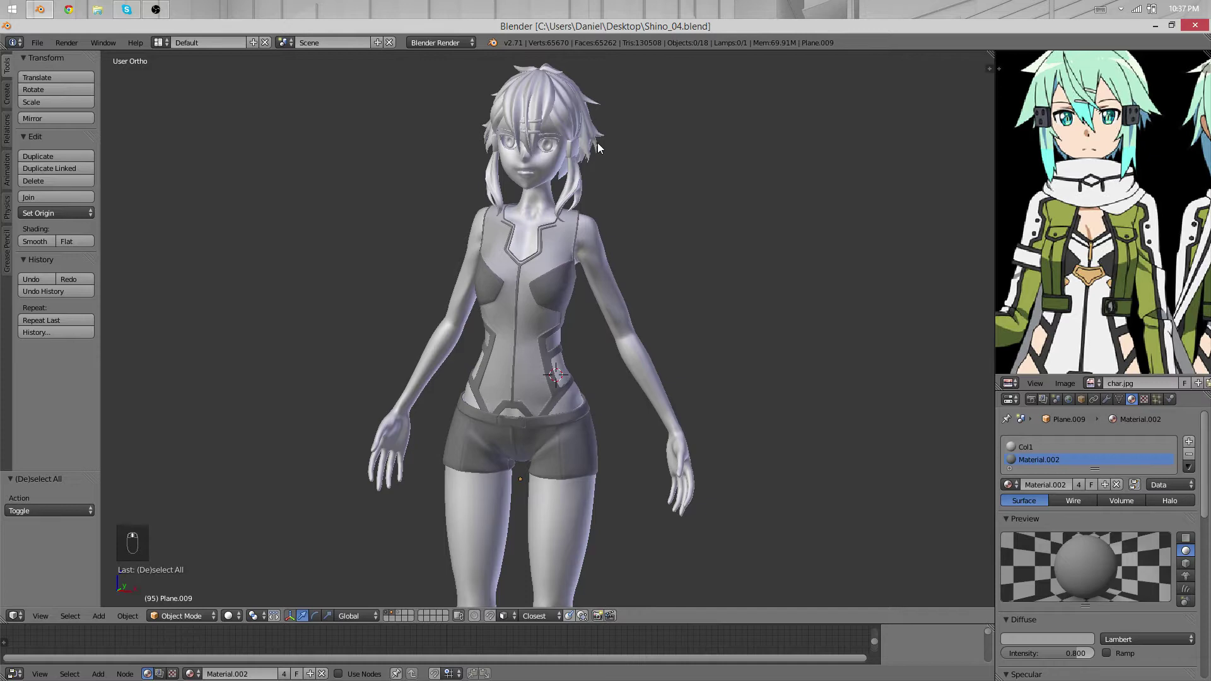
key(KP_1)
scroll(513, 340, up, 3)
scroll(551, 333, up, 1)
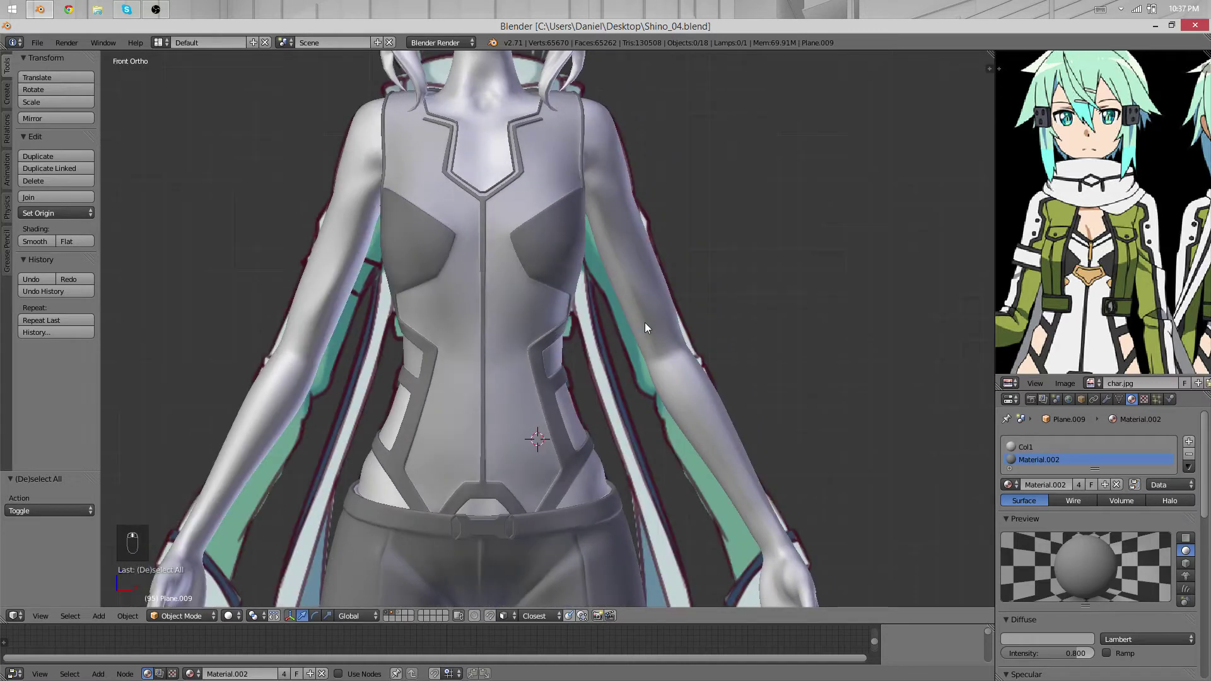
scroll(1069, 266, up, 8)
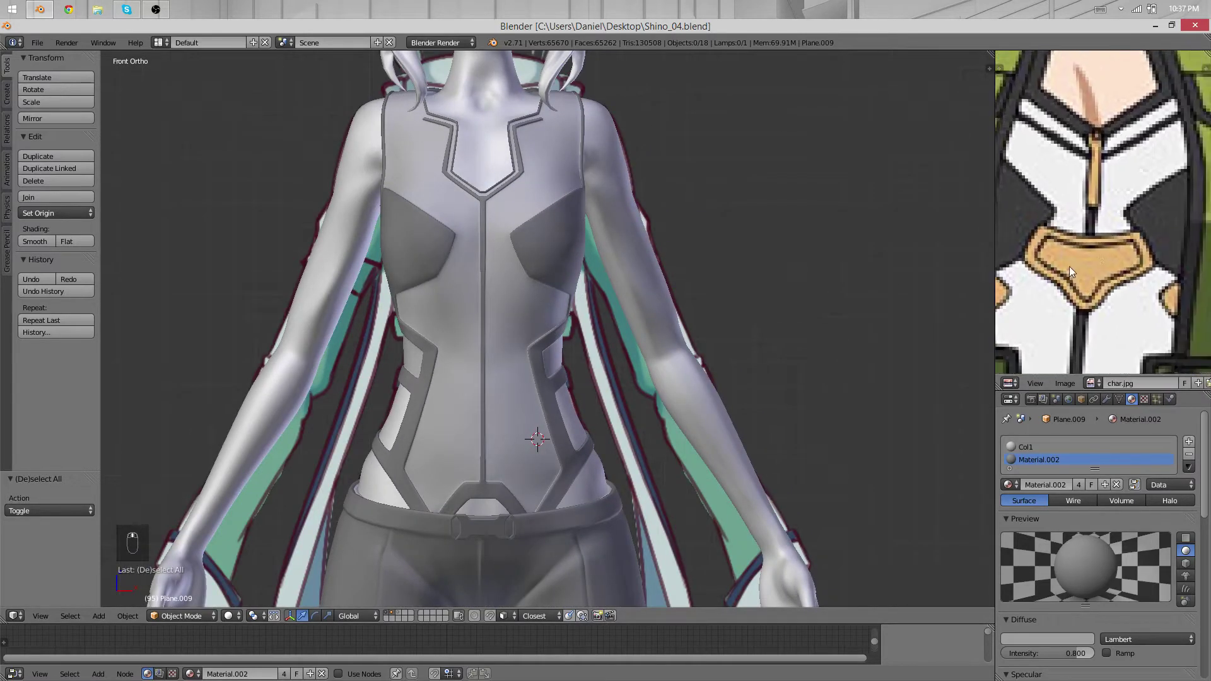
middle_drag(1070, 266, 1150, 251)
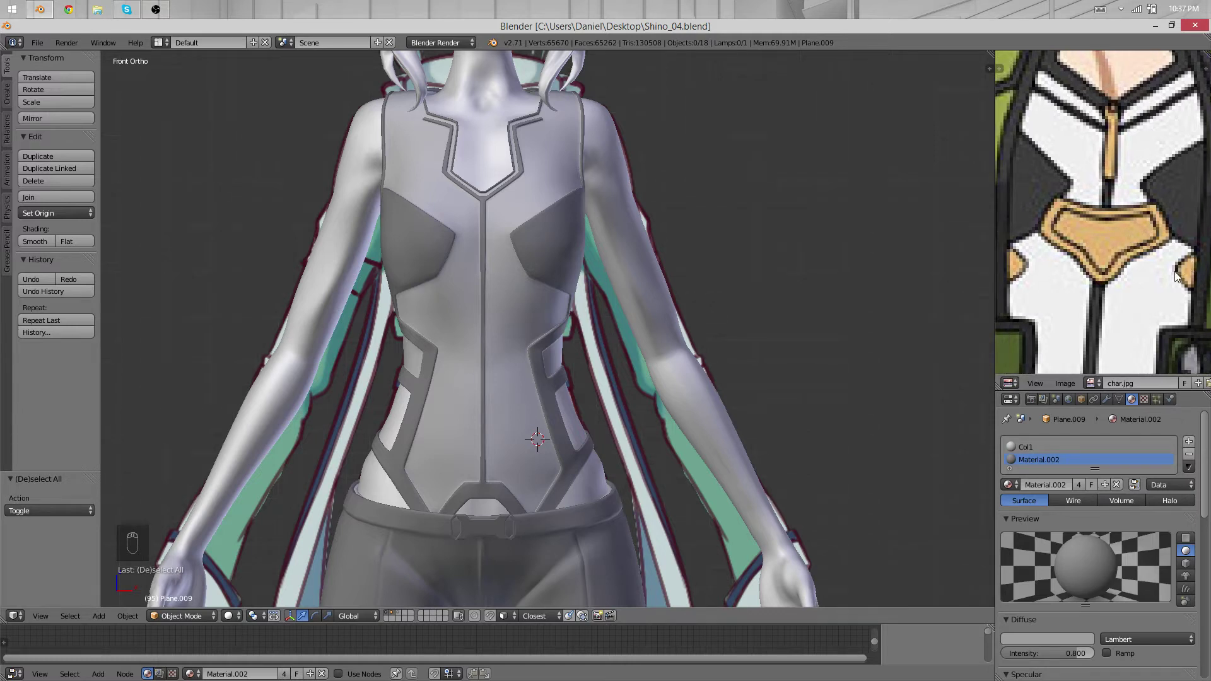
scroll(1149, 324, down, 2)
middle_drag(1147, 320, 1120, 269)
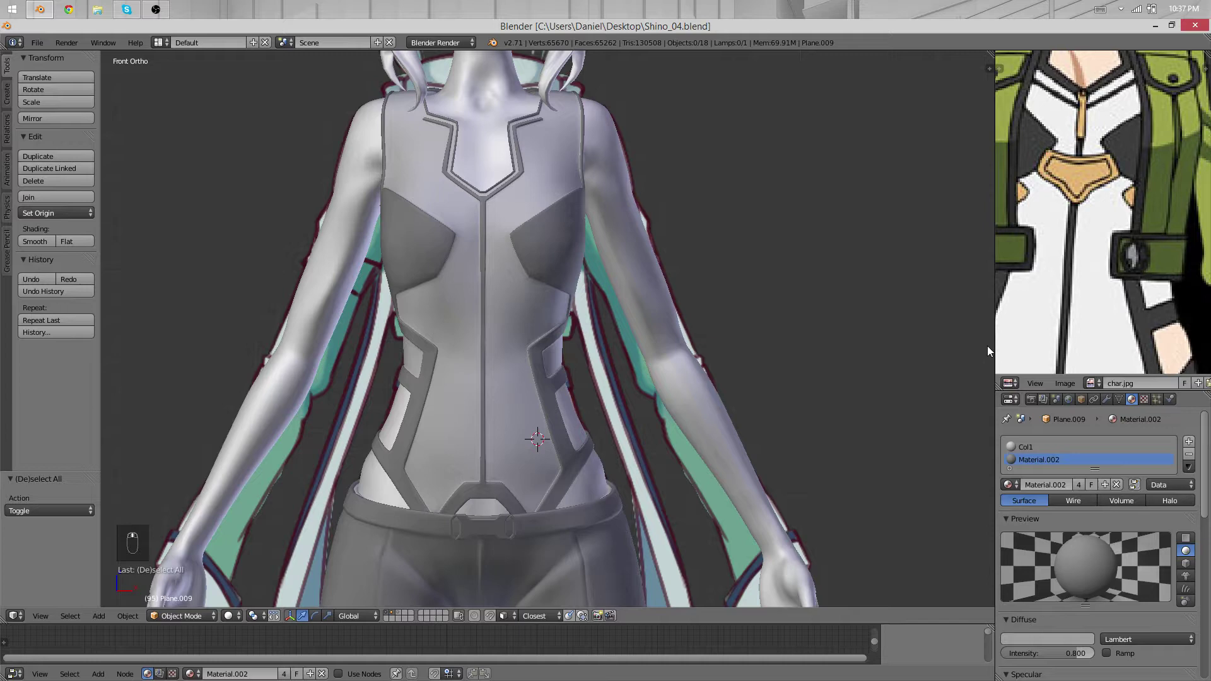
Inspect the character's body mesh in Edit Mode and return to Object Mode
shift+middle_drag(618, 456, 646, 345)
scroll(642, 354, up, 4)
right_click(631, 444)
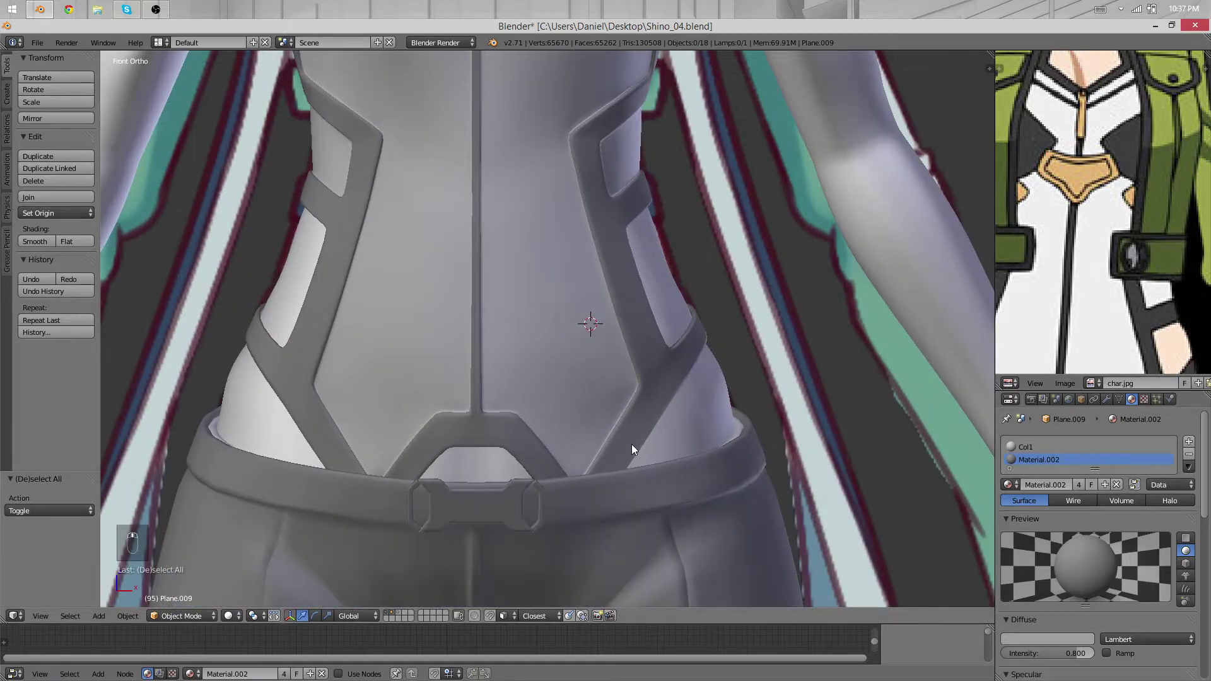
scroll(632, 439, down, 2)
key(Tab)
scroll(633, 443, down, 2)
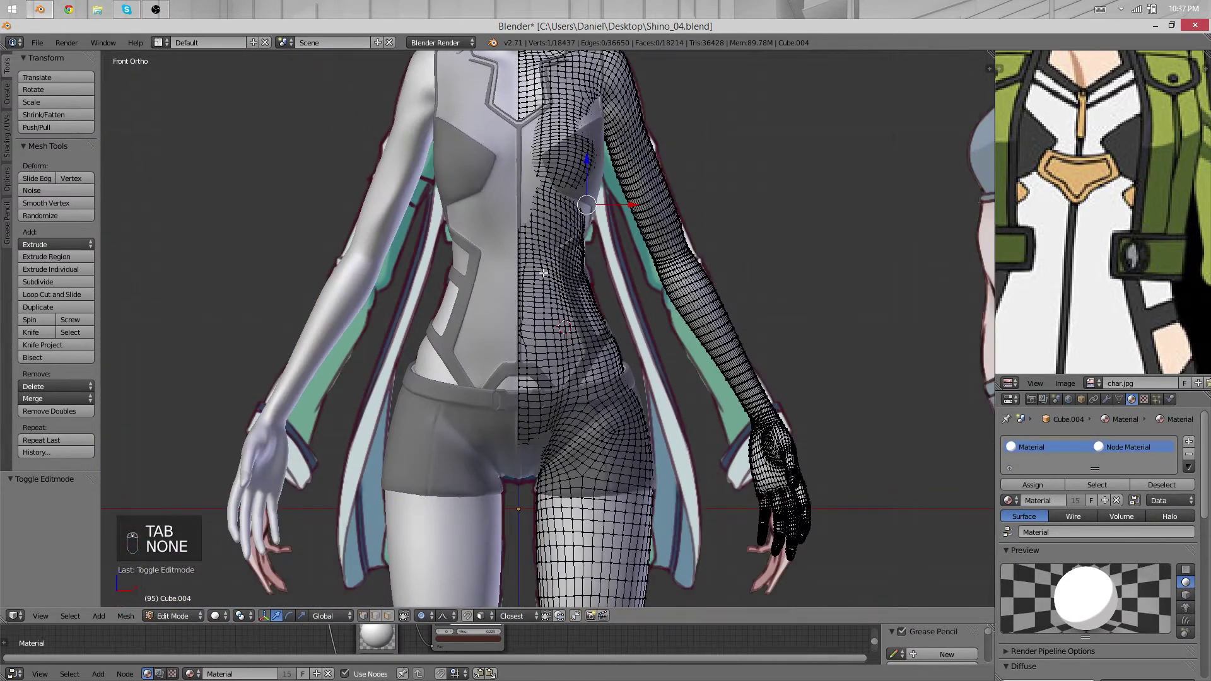
key(Tab)
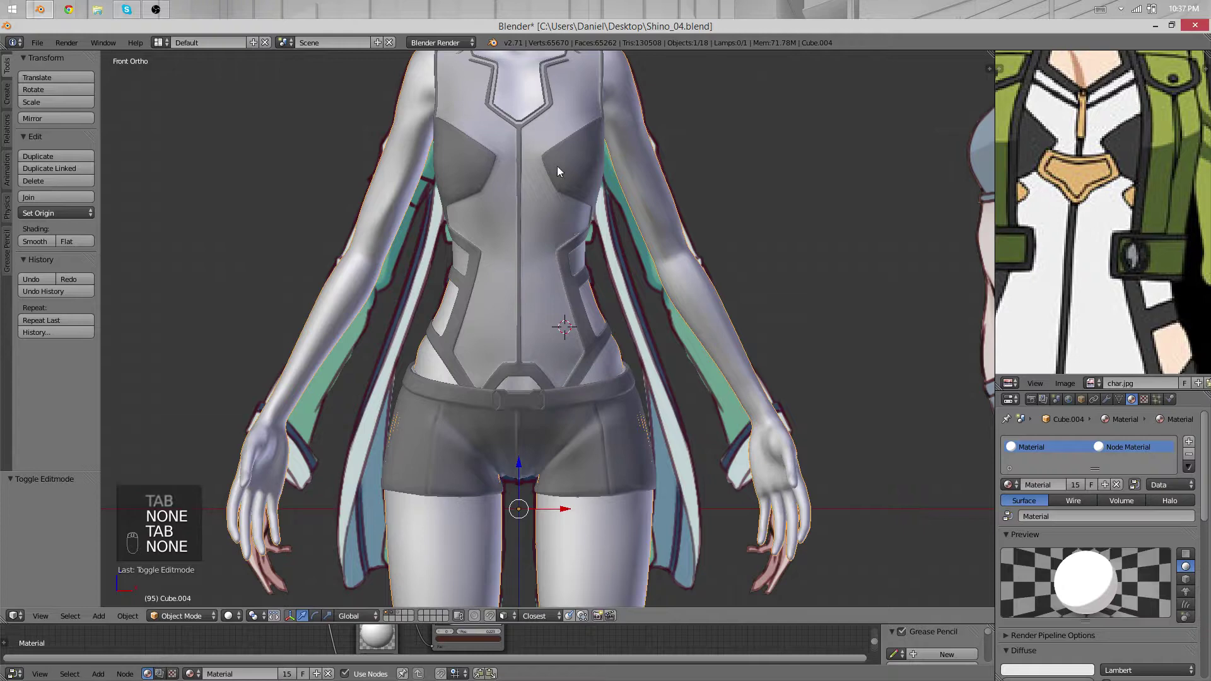
Inspect the mesh of the bodysuit's chest piece in Edit Mode, return to Object Mode and deselect everything
scroll(557, 201, up, 3)
shift+middle_drag(567, 243, 576, 349)
right_click(572, 251)
key(Tab)
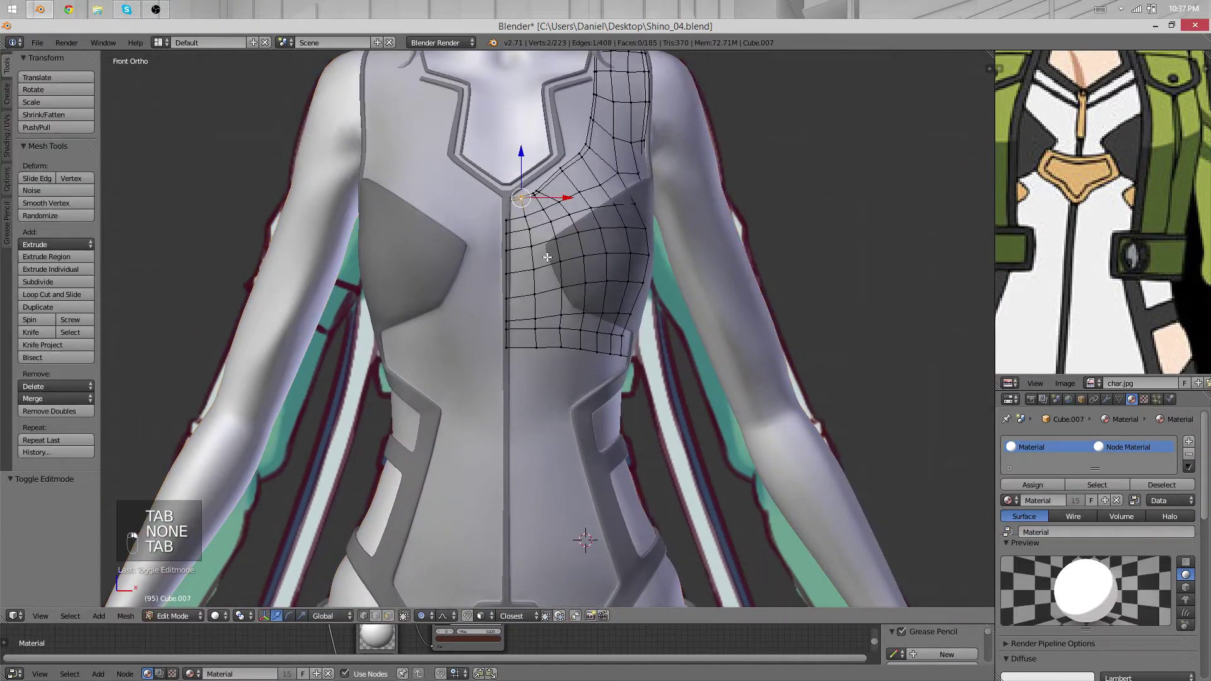
key(Tab)
scroll(553, 261, down, 1)
key(a)
key(a)
key(a)
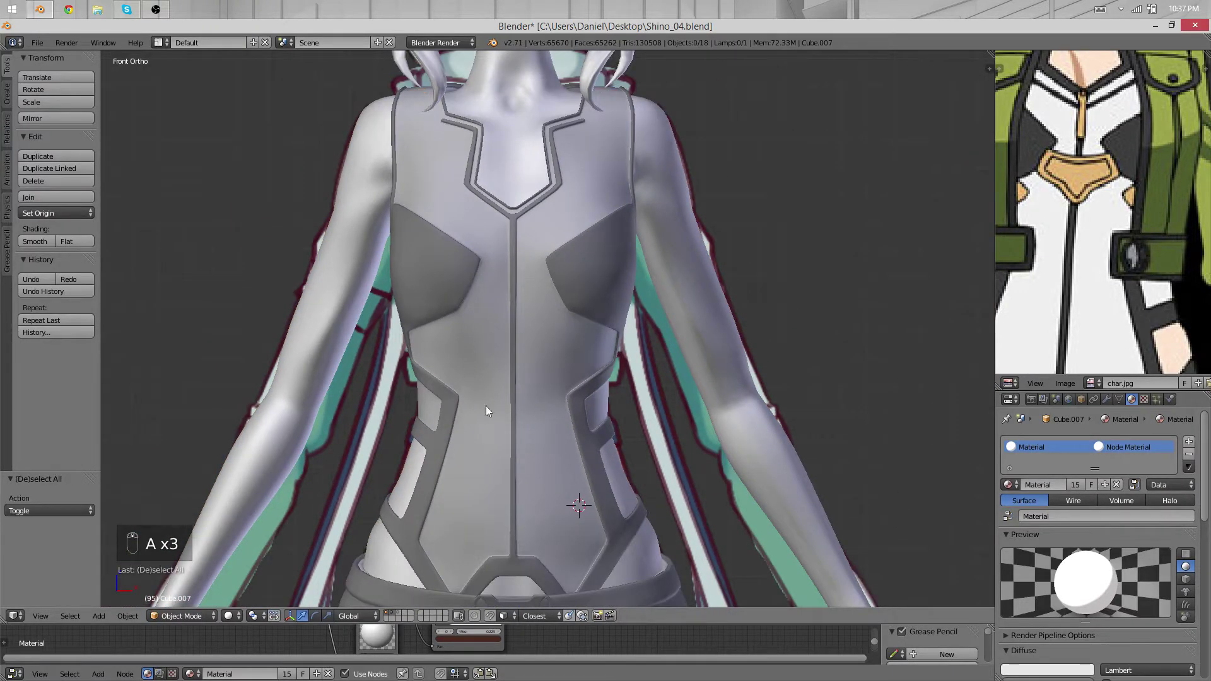
Examine the bodysuit's neckline and chest panels from angled and front views
middle_drag(486, 410, 701, 330)
key(KP_1)
scroll(482, 369, up, 4)
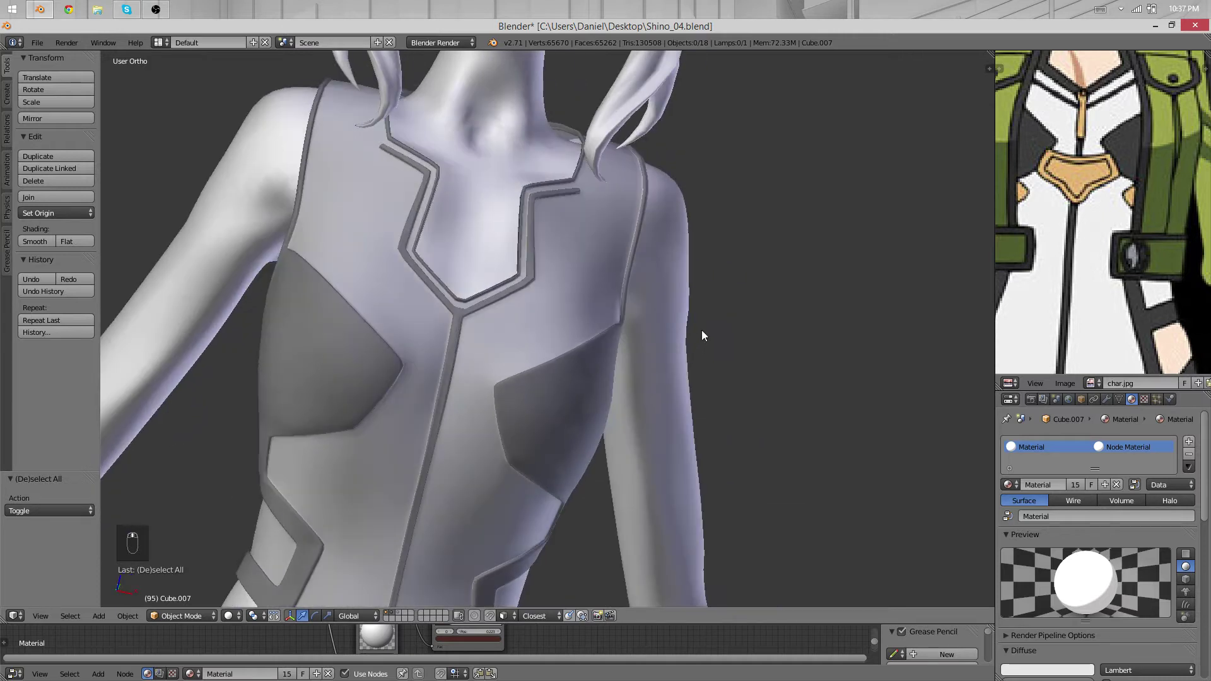
key(KP_1)
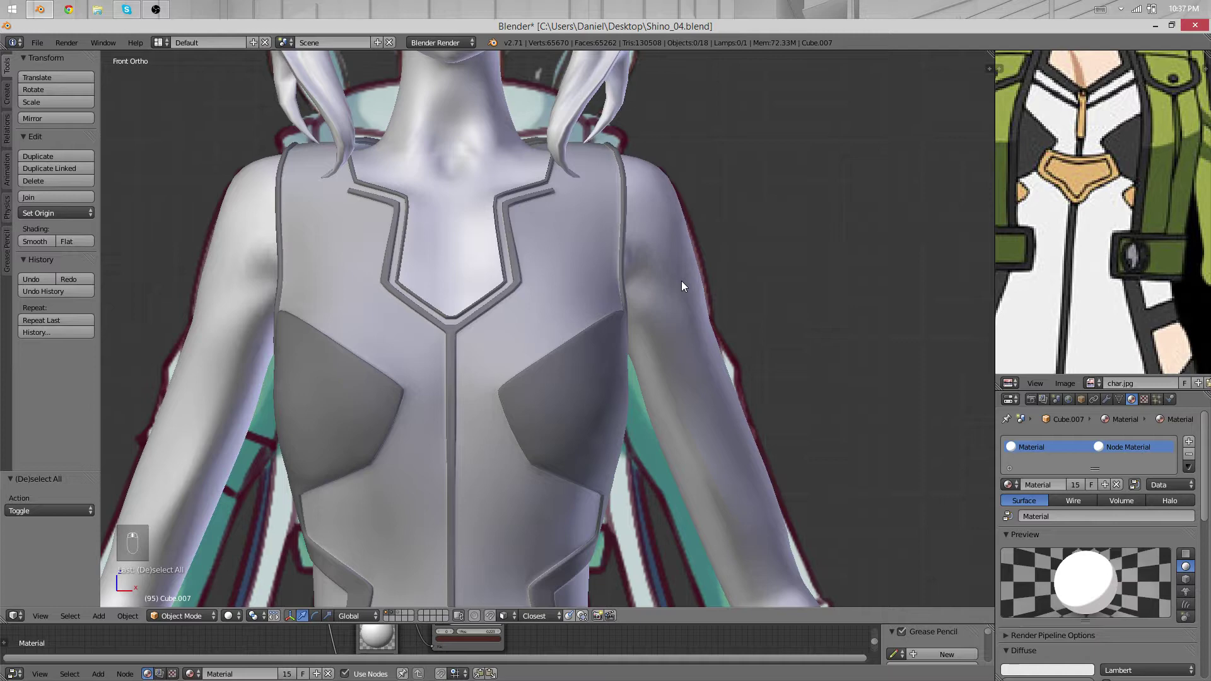
scroll(666, 277, down, 3)
scroll(563, 351, up, 2)
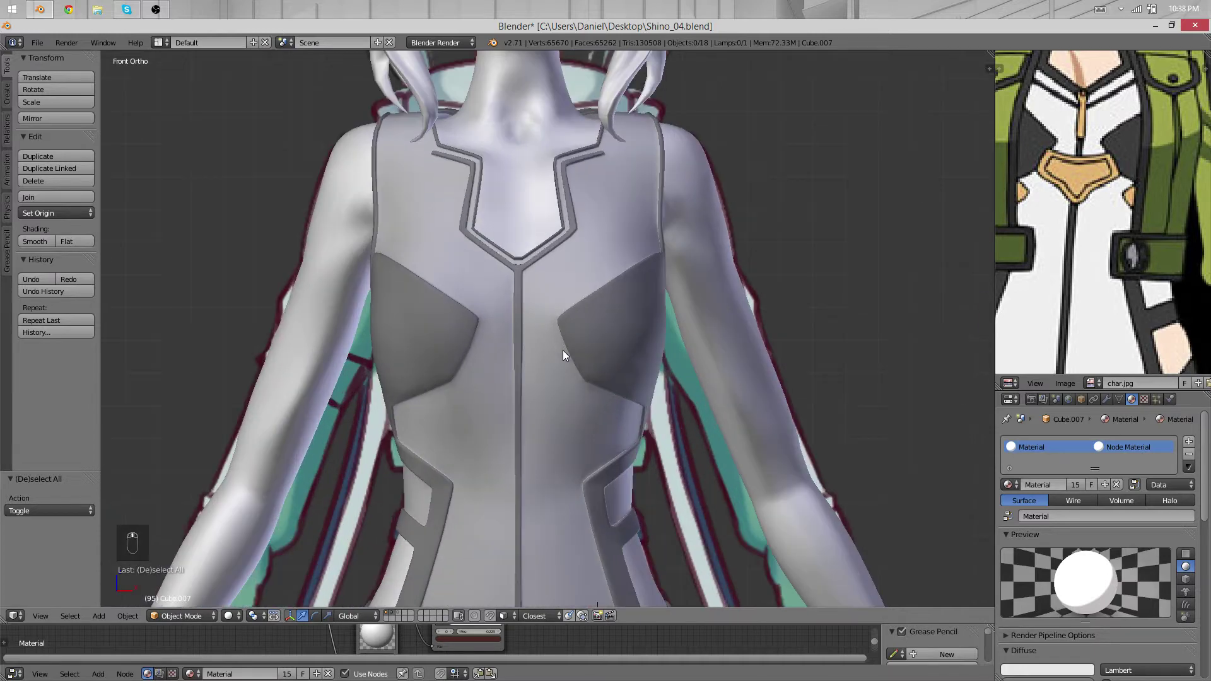
scroll(593, 316, up, 1)
scroll(593, 312, up, 3)
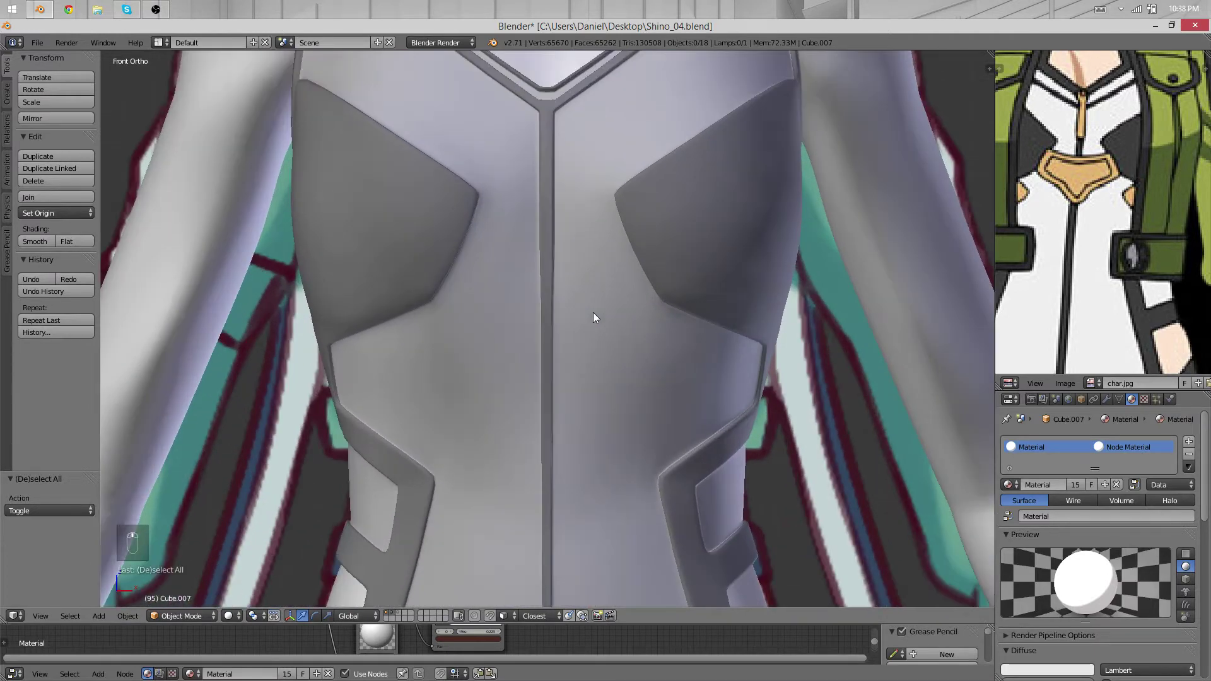
key(shift+a)
Duplicate the belt buckle's whole mesh in Edit Mode and move the copy up about 1.144 along Z to the chest
scroll(664, 456, down, 2)
shift+middle_drag(664, 460, 649, 196)
scroll(568, 277, up, 2)
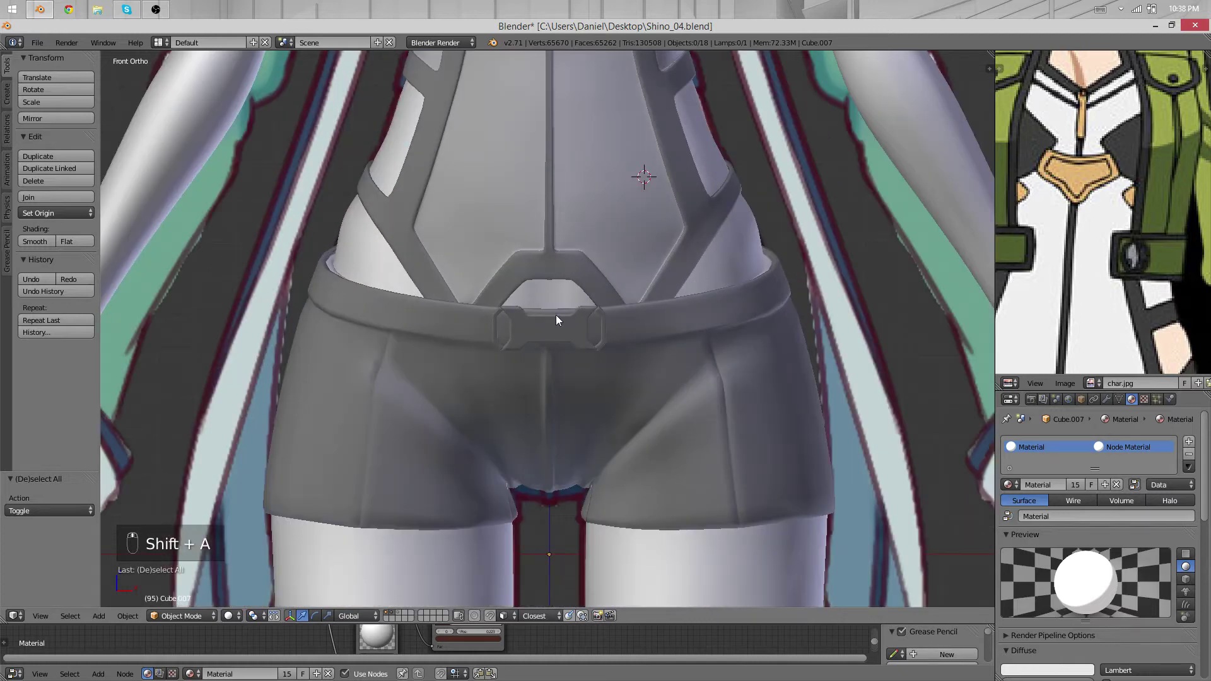
scroll(555, 315, down, 1)
right_drag(550, 316, 558, 310)
right_click(559, 310)
scroll(562, 305, down, 2)
key(Tab)
key(a)
key(a)
key(a)
key(a)
shift+middle_drag(563, 366, 544, 473)
key(shift+d)
key(z)
click(570, 175)
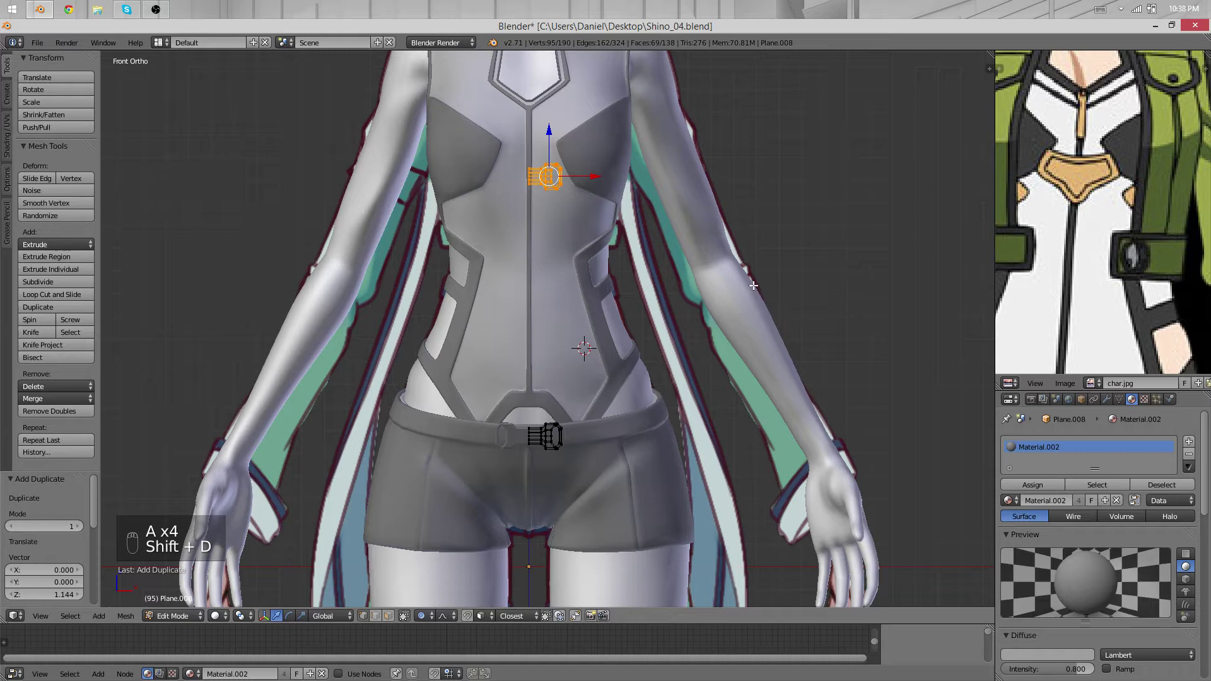
Move the duplicated buckle forward about 0.142 along negative Y, in front of the chest
key(KP_3)
key(g)
key(y)
click(517, 289)
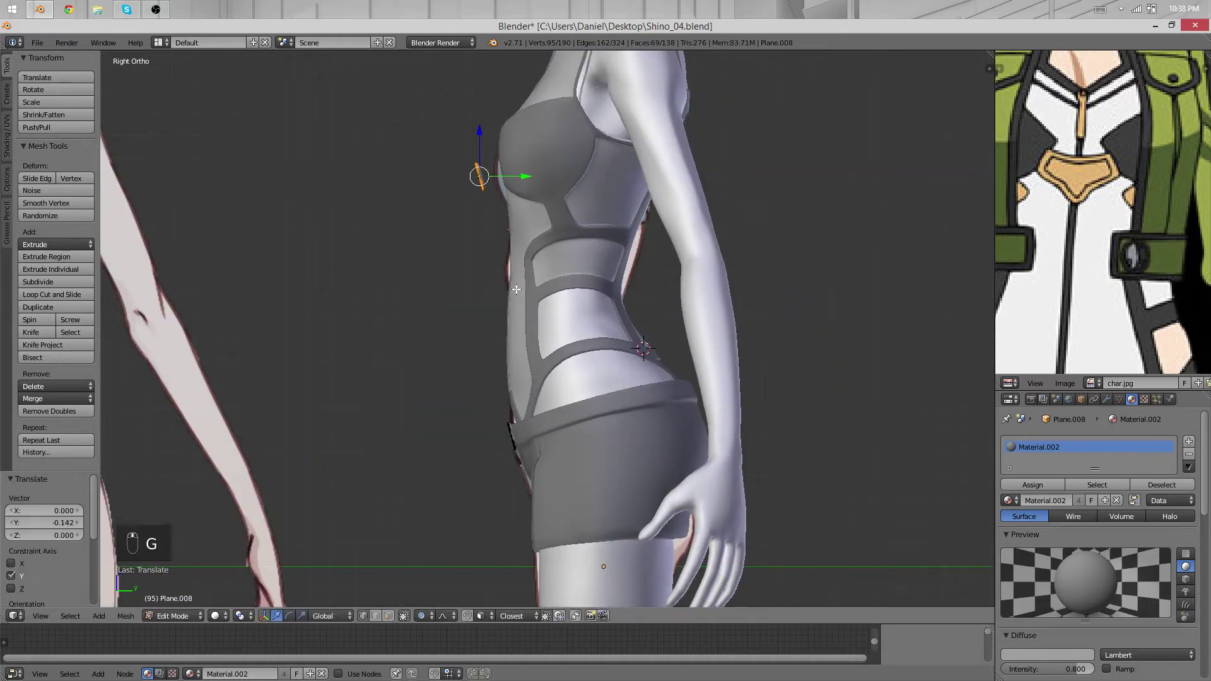
Compare the duplicated buckle on the chest with the gold ornament in the reference image
scroll(1093, 170, up, 2)
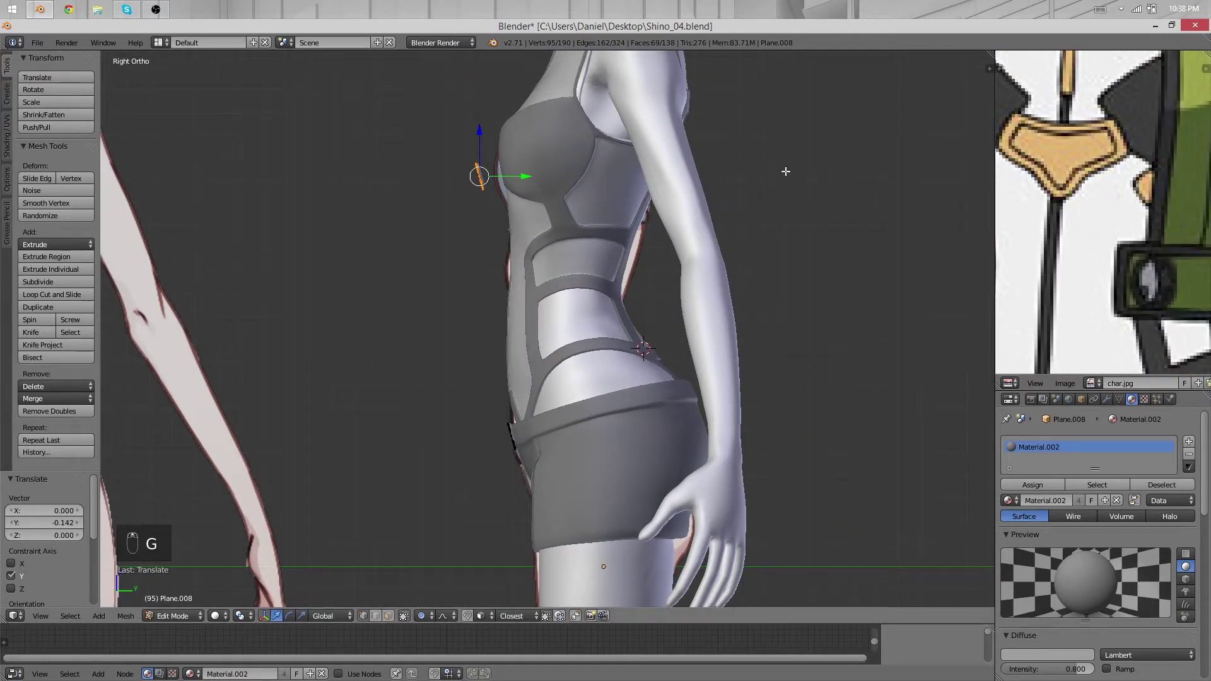
middle_drag(533, 230, 780, 261)
key(KP_1)
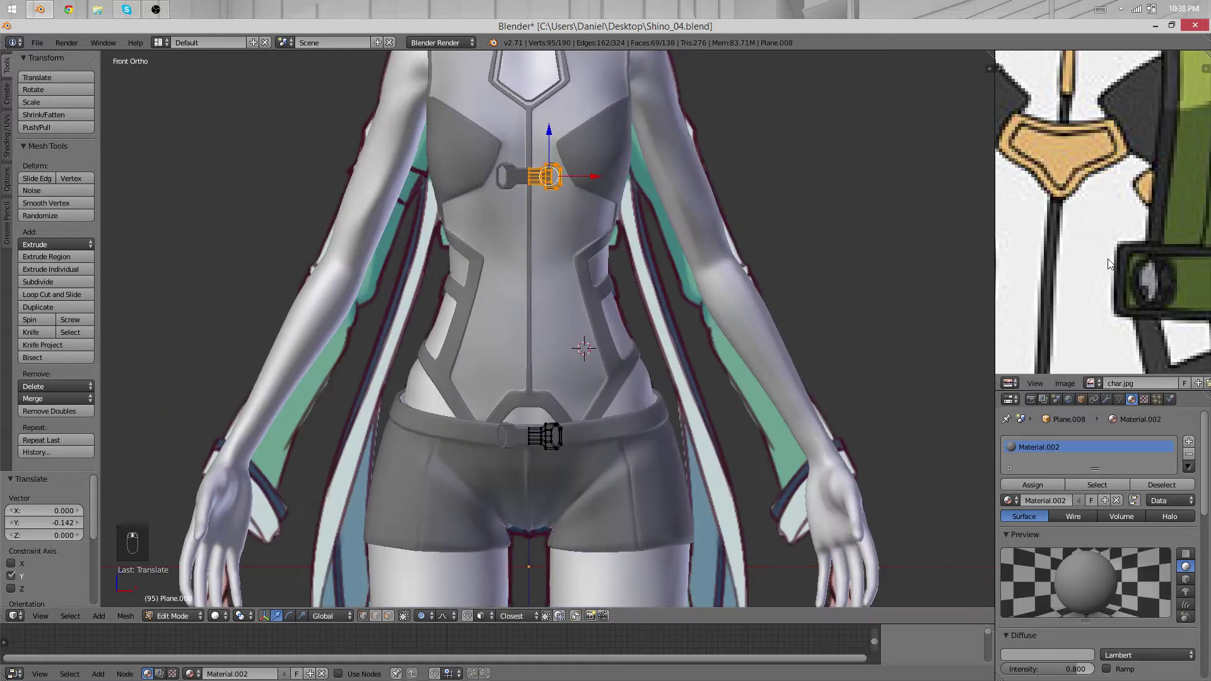
middle_drag(1109, 263, 1137, 189)
scroll(1051, 246, down, 3)
middle_drag(1071, 314, 1070, 372)
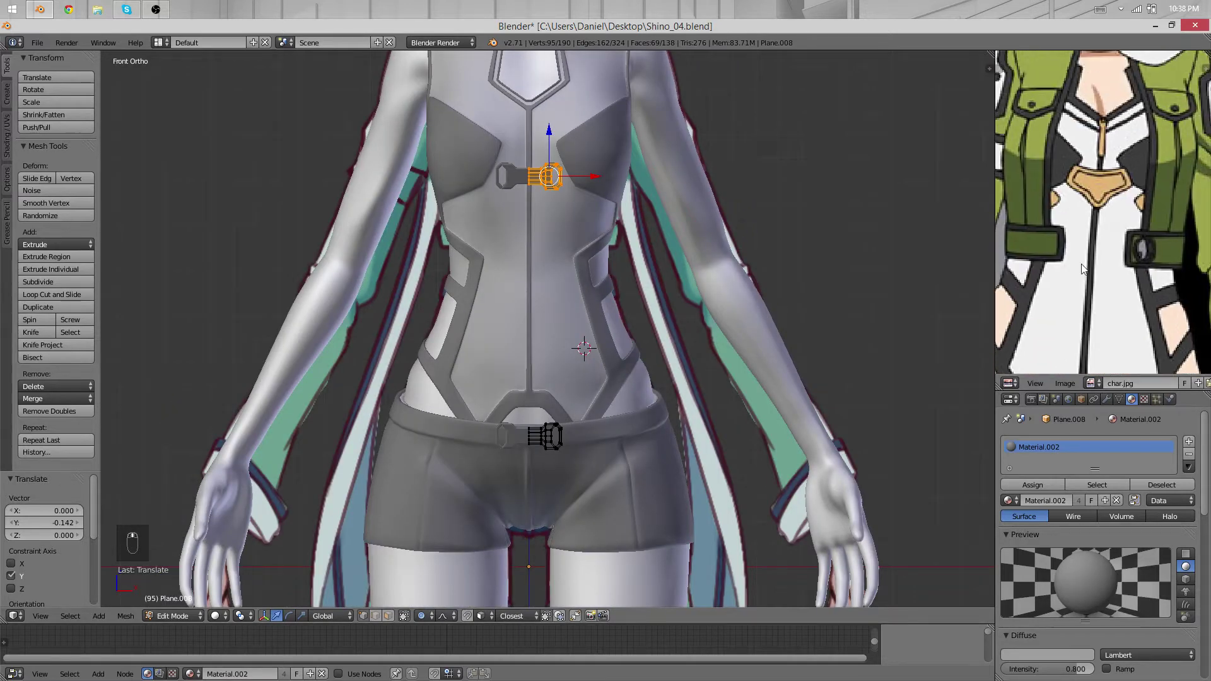
scroll(1070, 372, up, 2)
scroll(661, 153, up, 1)
shift+middle_drag(661, 153, 663, 315)
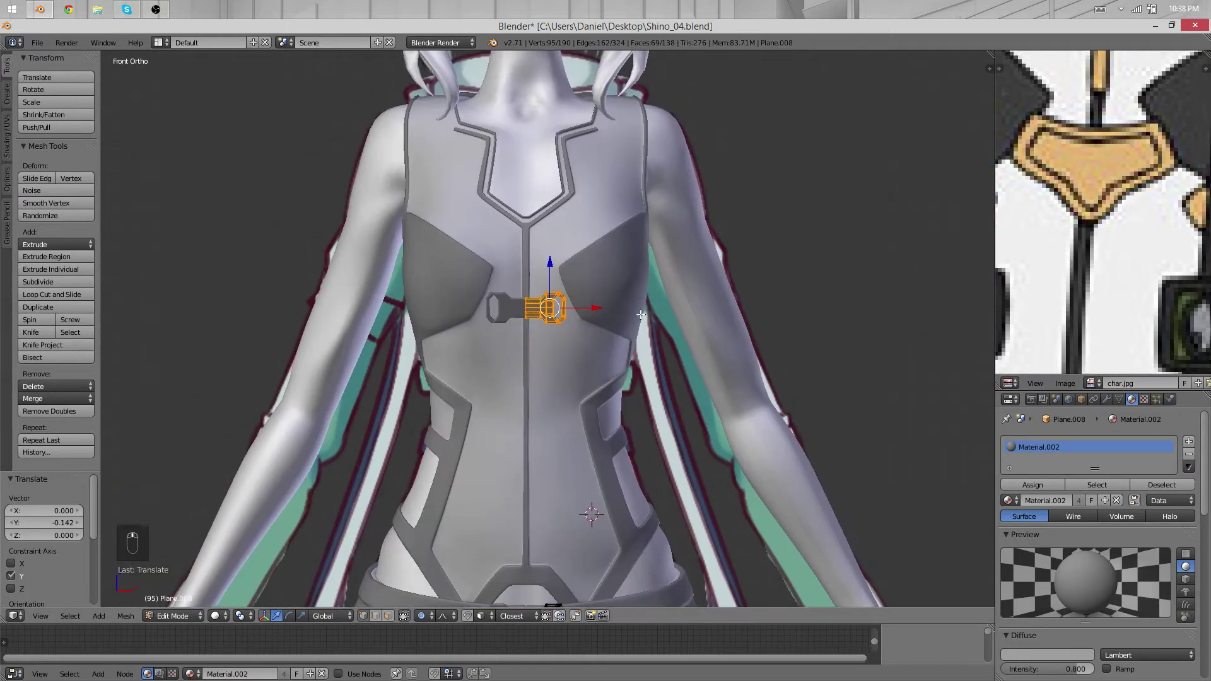
Rotate the duplicated buckle half about -19.5°, move it upward and outward, and rotate it about -1.6° more
scroll(656, 213, up, 4)
scroll(671, 180, up, 3)
shift+middle_drag(666, 198, 677, 259)
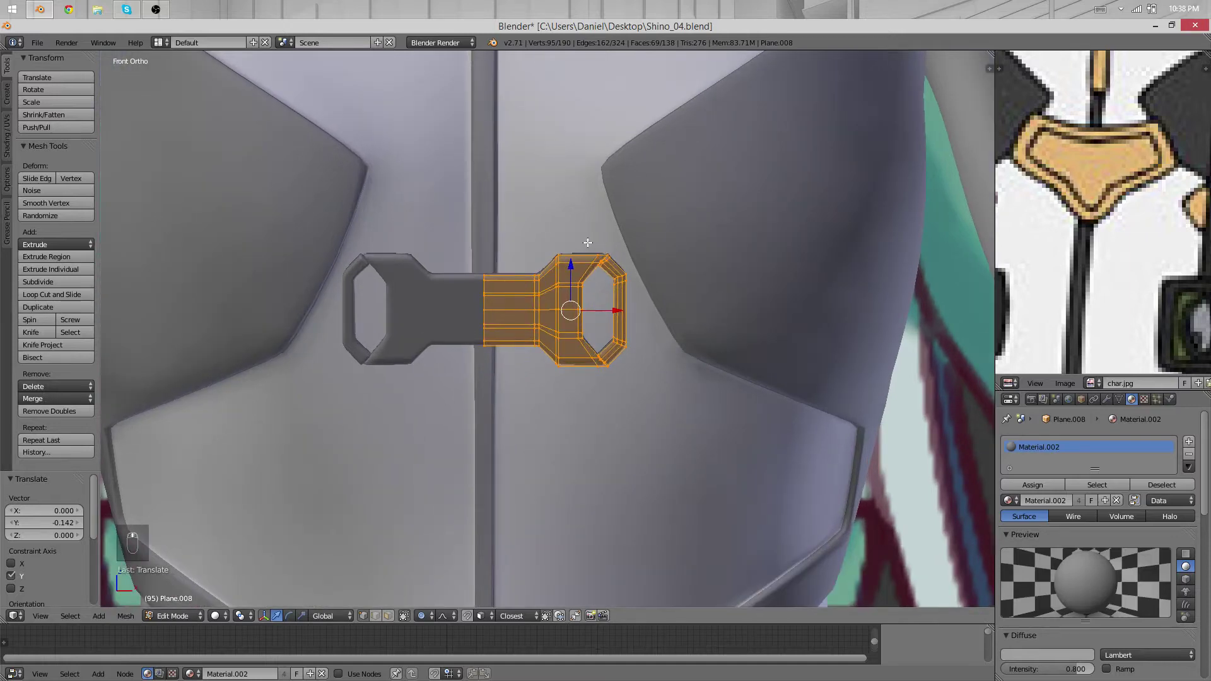
scroll(588, 269, down, 2)
key(r)
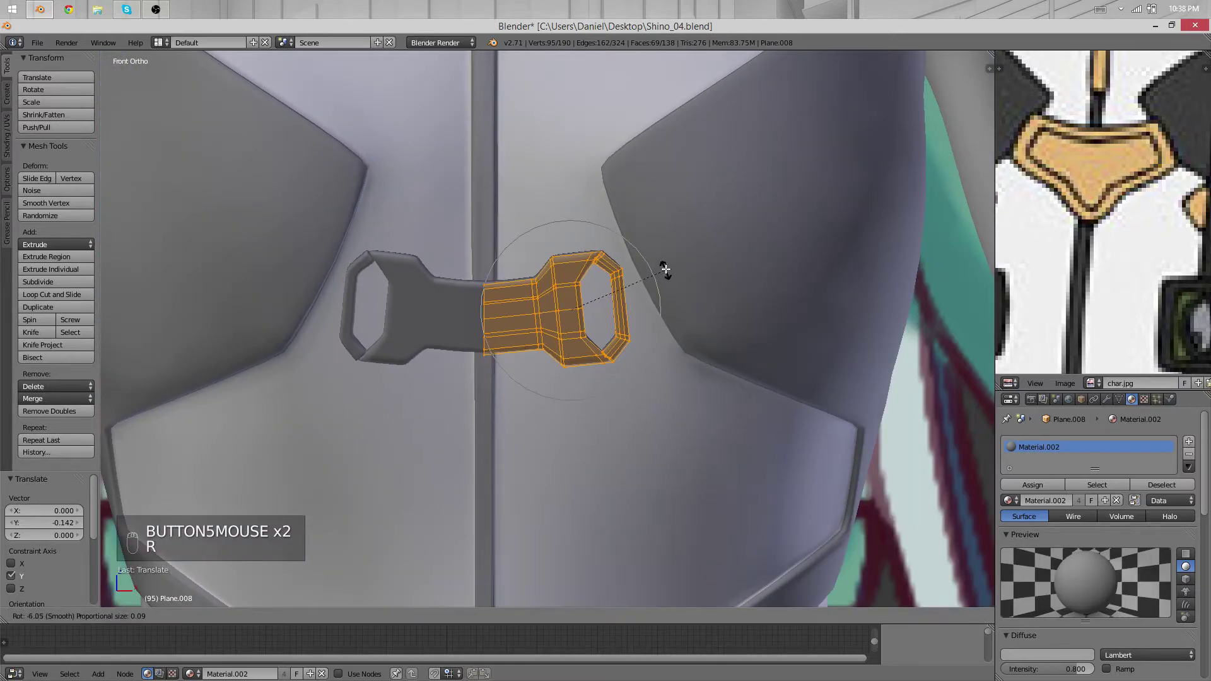
click(687, 232)
key(g)
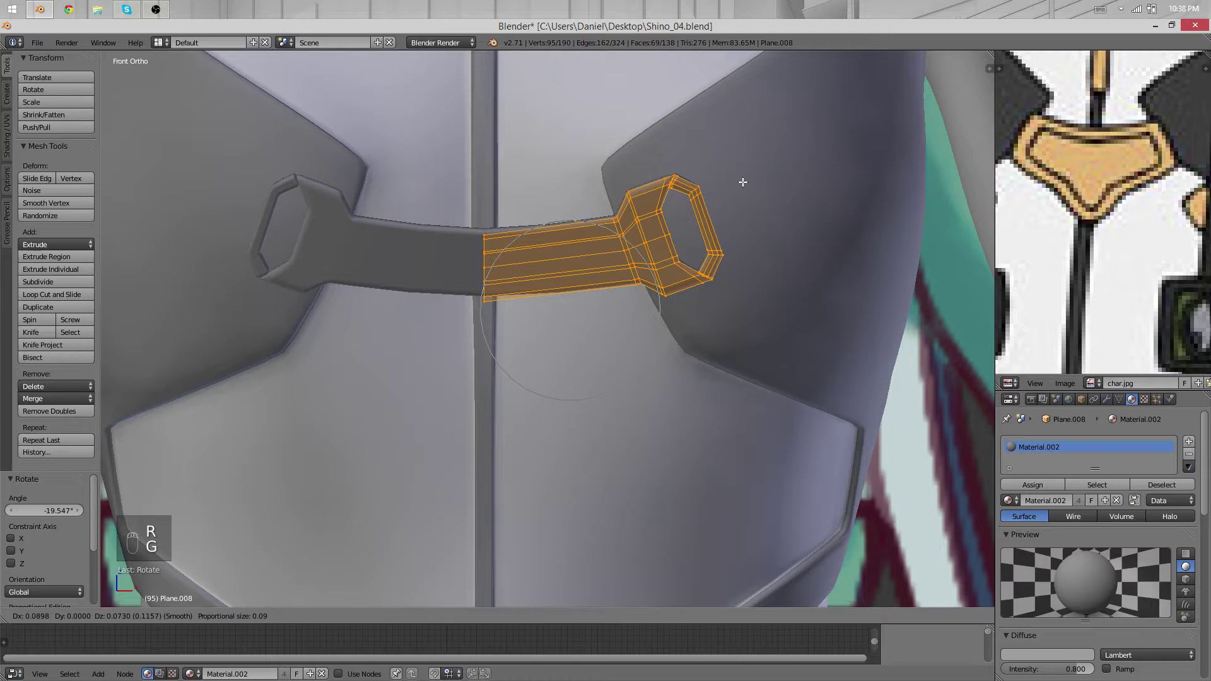
click(743, 184)
key(r)
click(748, 178)
key(b)
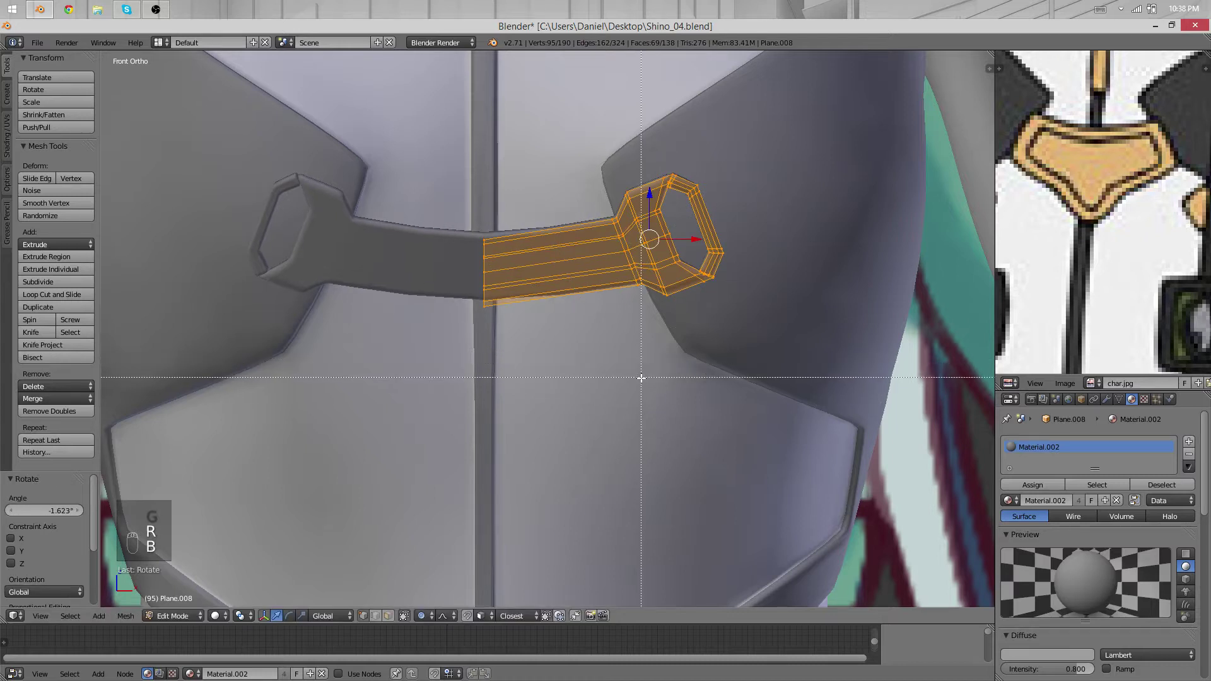
drag(646, 386, 451, 248)
middle_drag(392, 230, 391, 228)
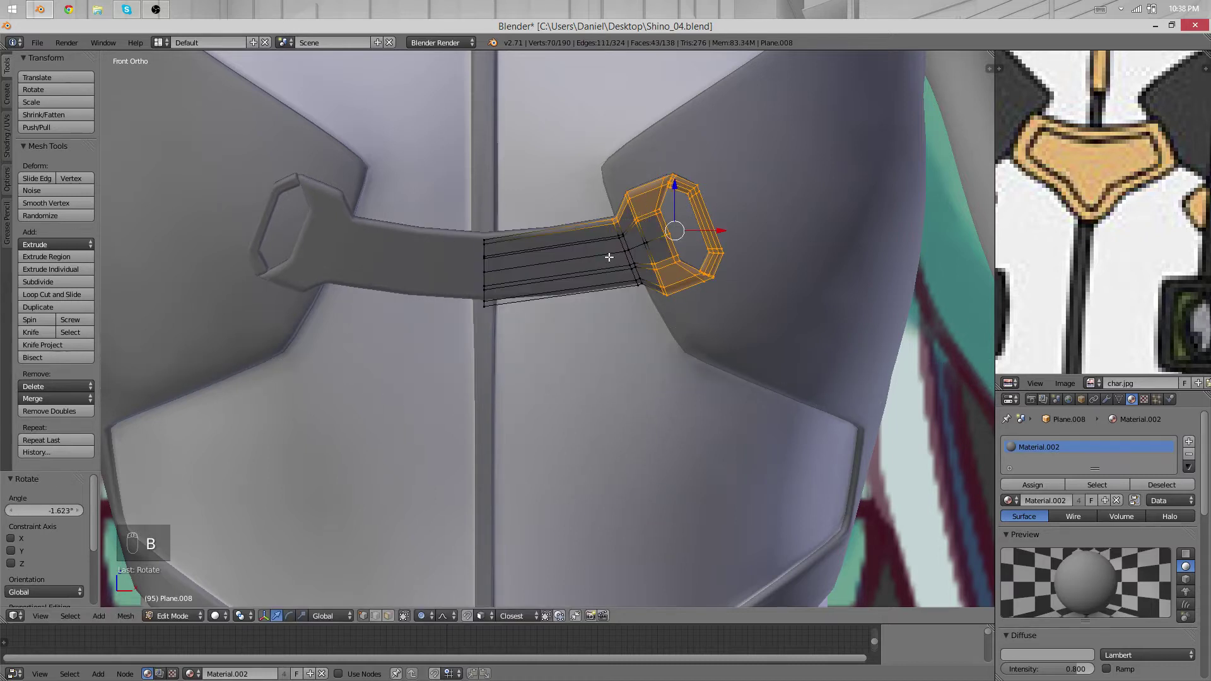
key(b)
middle_drag(623, 252, 584, 203)
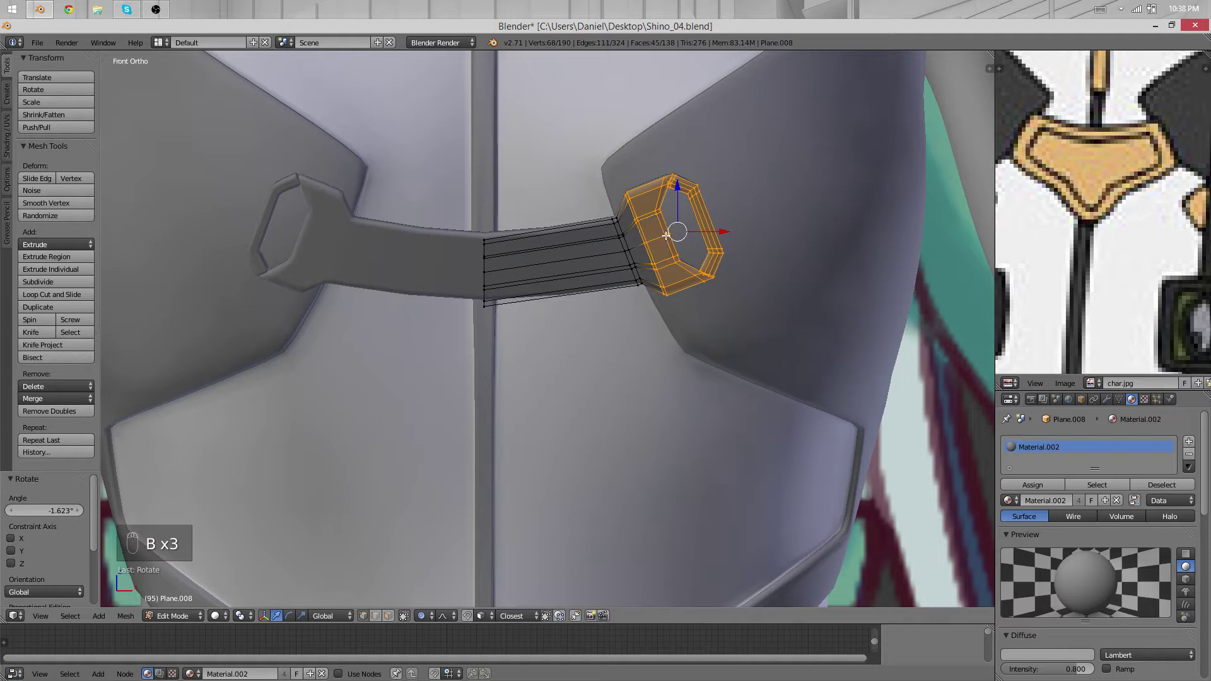
key(x)
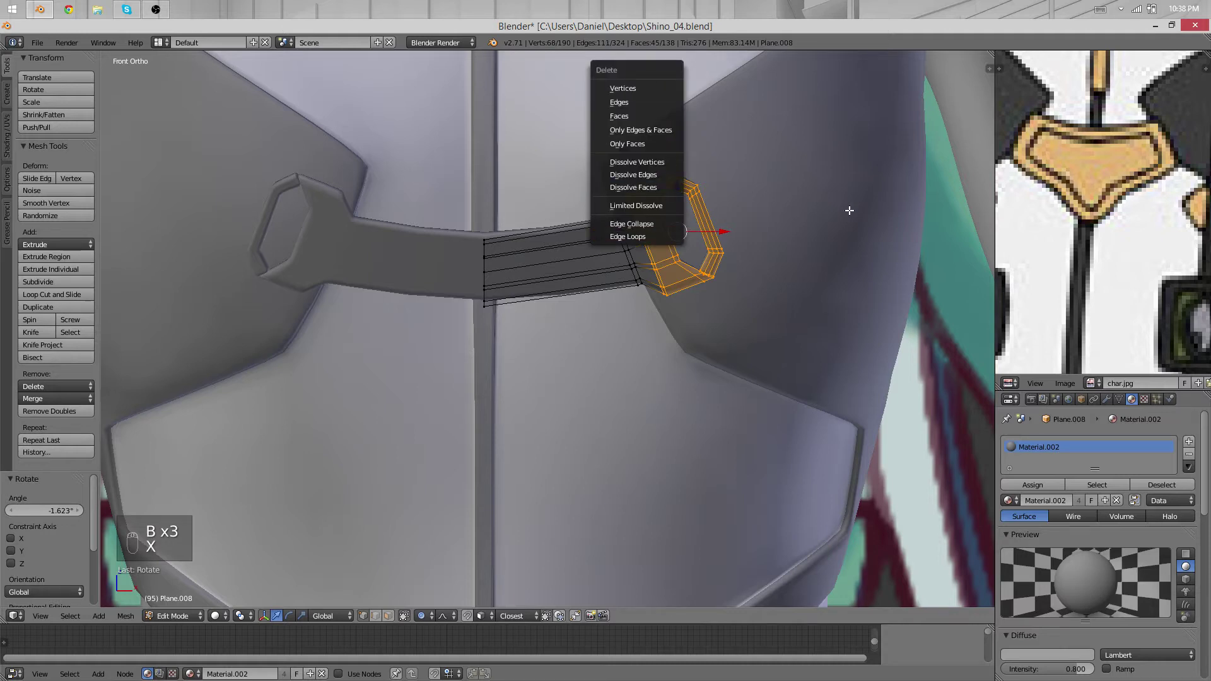
key(a)
scroll(698, 300, down, 3)
middle_drag(698, 300, 636, 330)
scroll(636, 330, up, 1)
key(a)
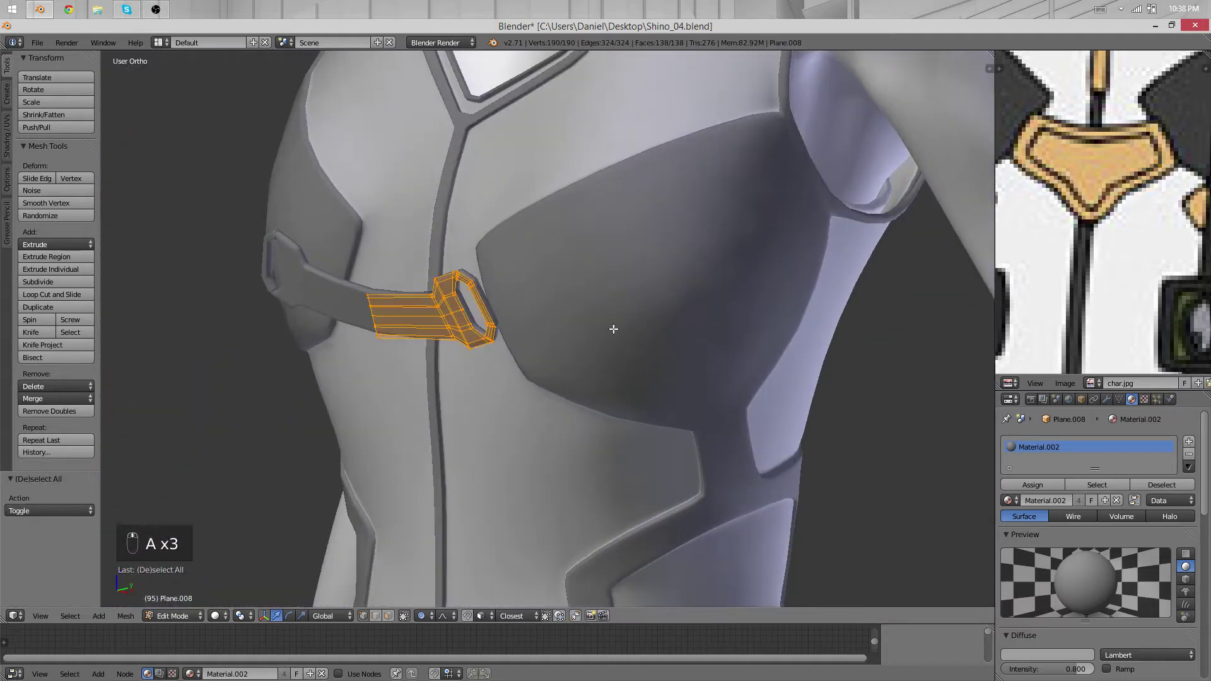
scroll(614, 329, down, 5)
scroll(665, 342, up, 6)
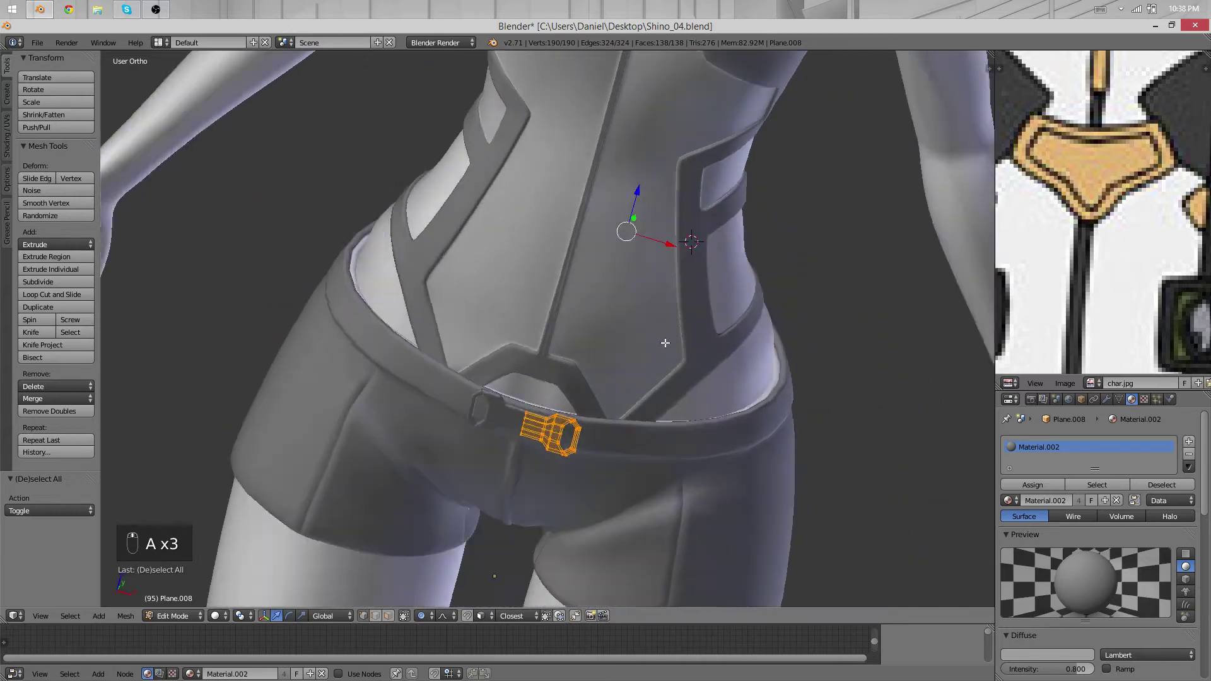
middle_drag(665, 342, 665, 338)
key(ctrl+z)
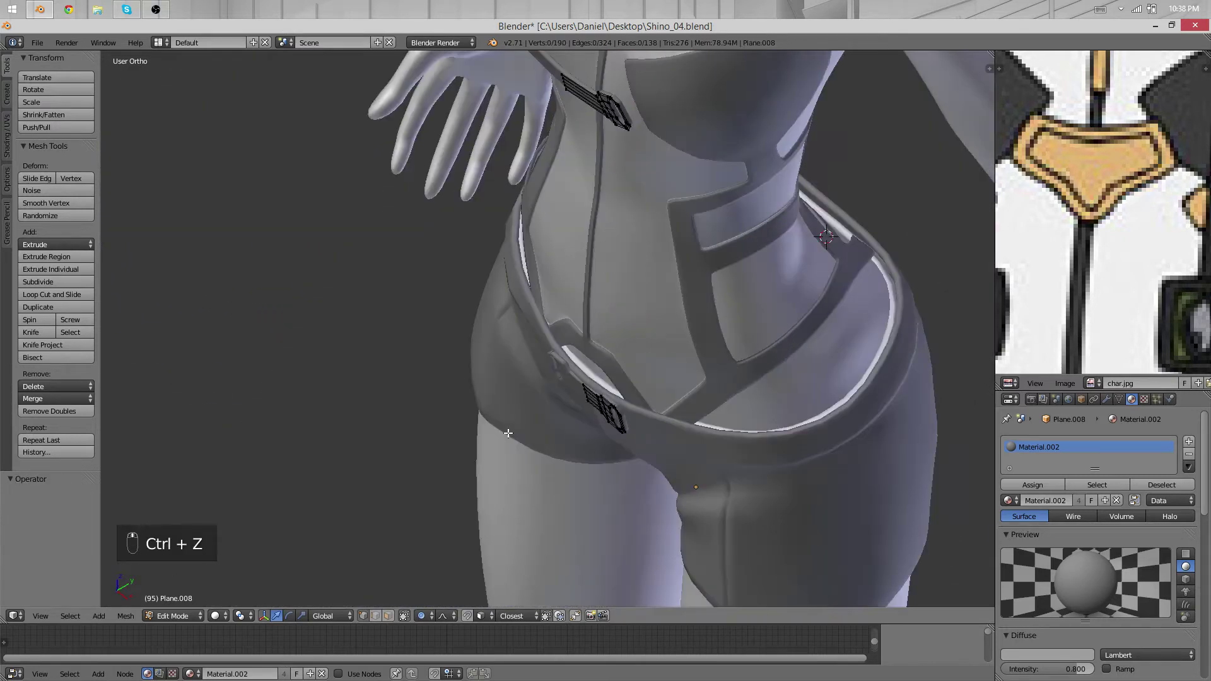
key(ctrl+z)
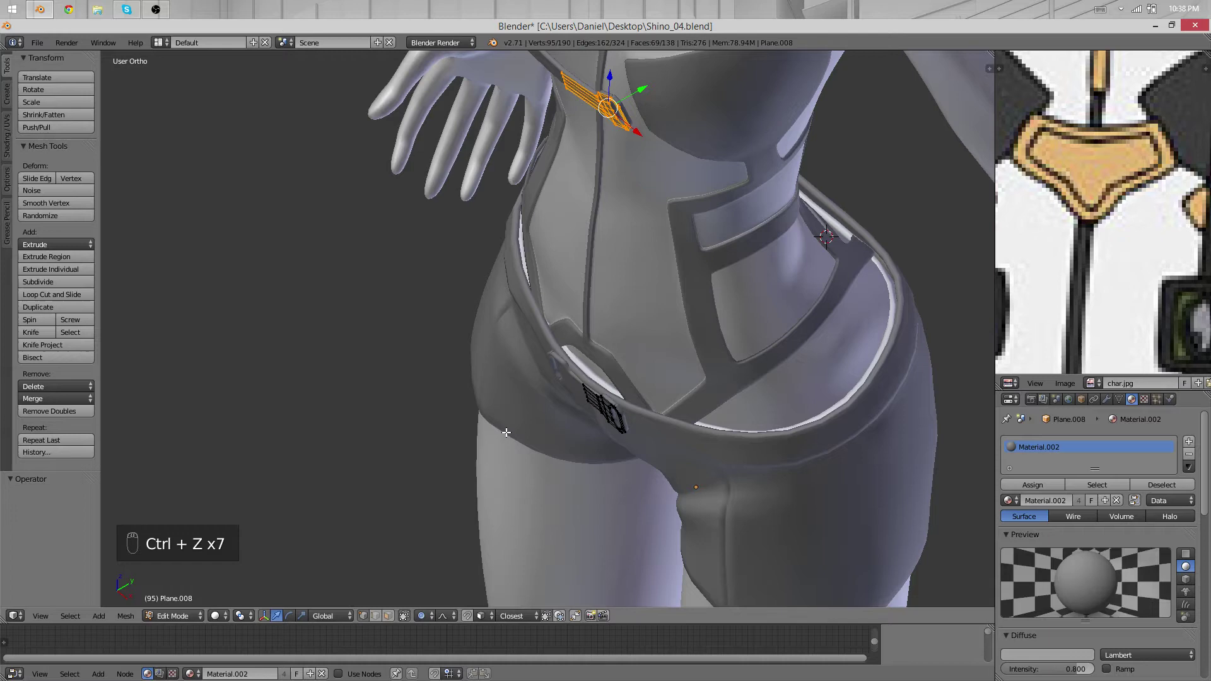
key(ctrl+z)
key(ctrl+shift+z)
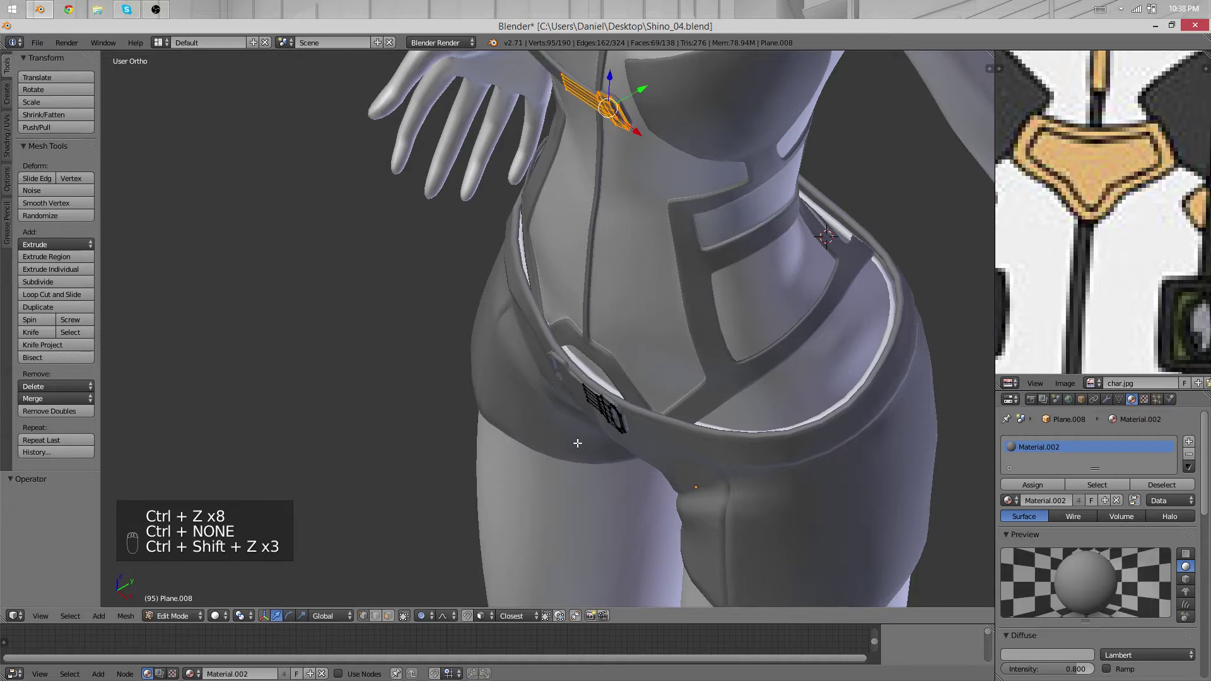
Separate the selected chest buckle copy from the belt buckle mesh into its own object
middle_drag(577, 443, 700, 372)
shift+middle_drag(741, 270, 725, 511)
middle_drag(643, 436, 600, 427)
key(p)
click(600, 428)
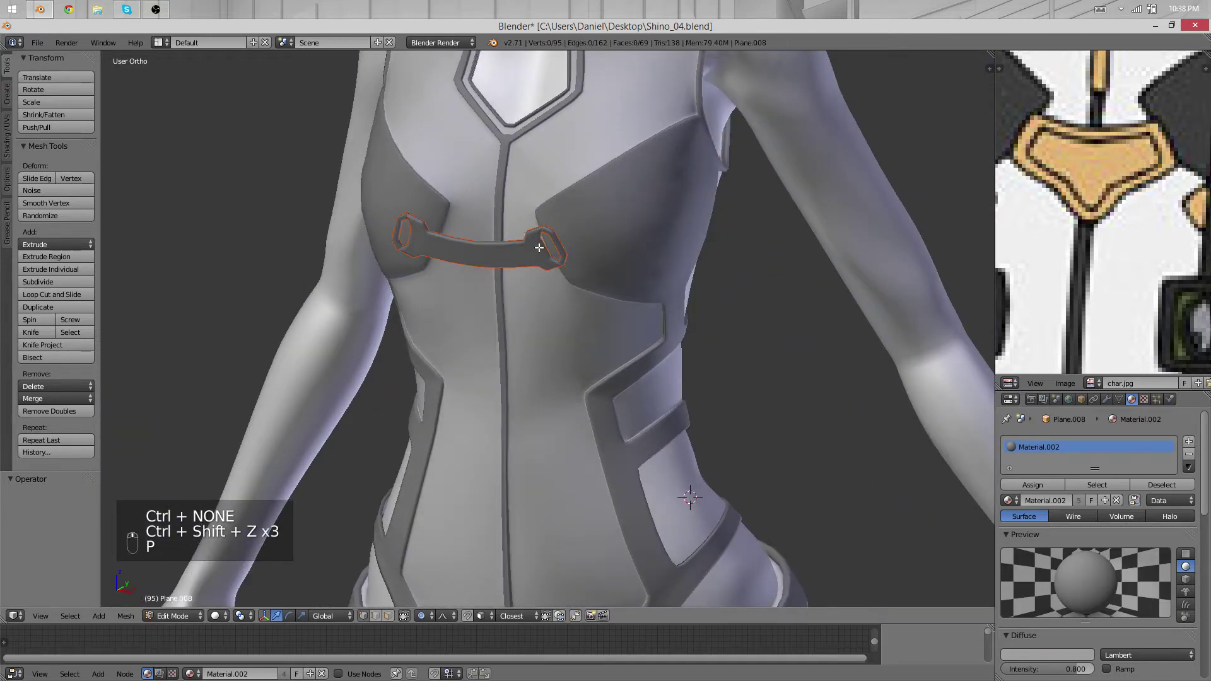
Select the separated chest buckle as its own object and open its mesh for editing
key(Tab)
scroll(527, 263, down, 4)
key(a)
key(a)
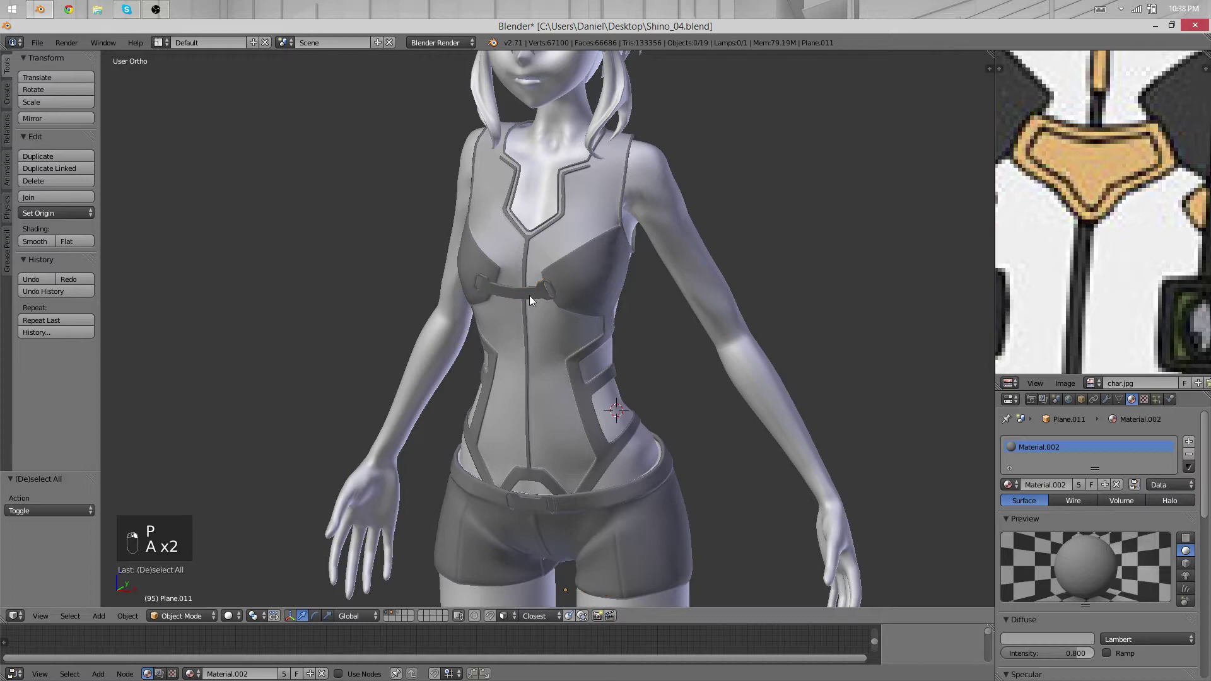
right_click(530, 295)
key(Tab)
scroll(583, 279, up, 5)
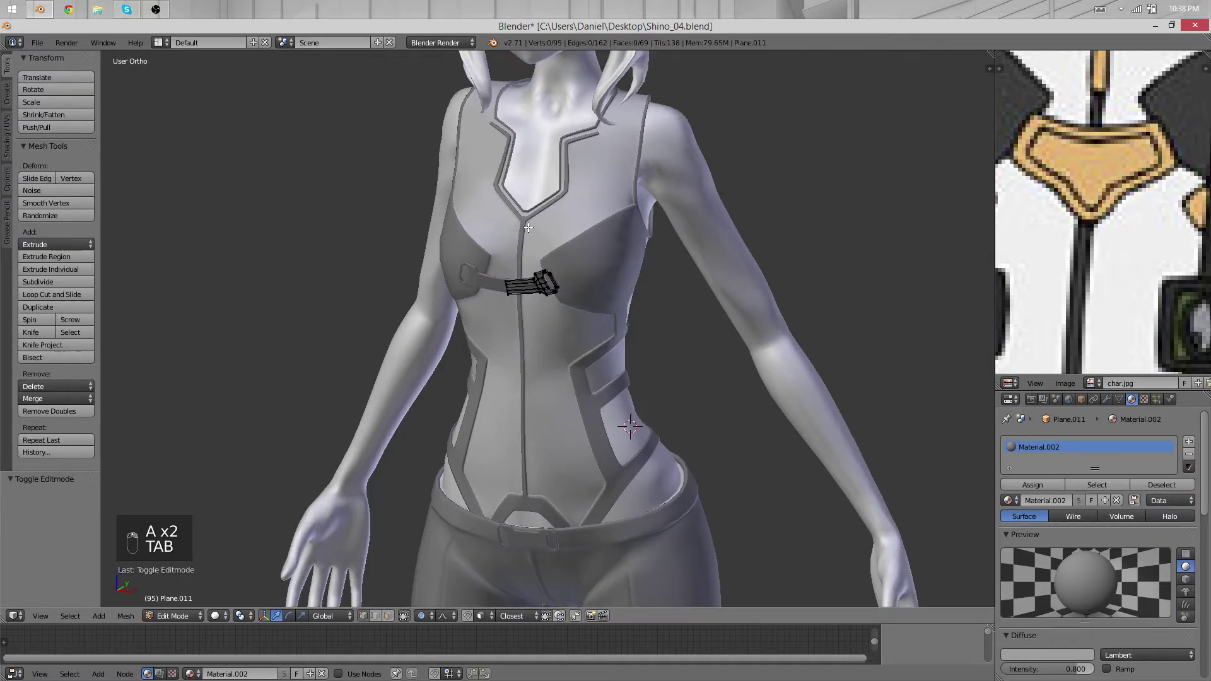
middle_drag(583, 279, 617, 210)
scroll(617, 210, up, 2)
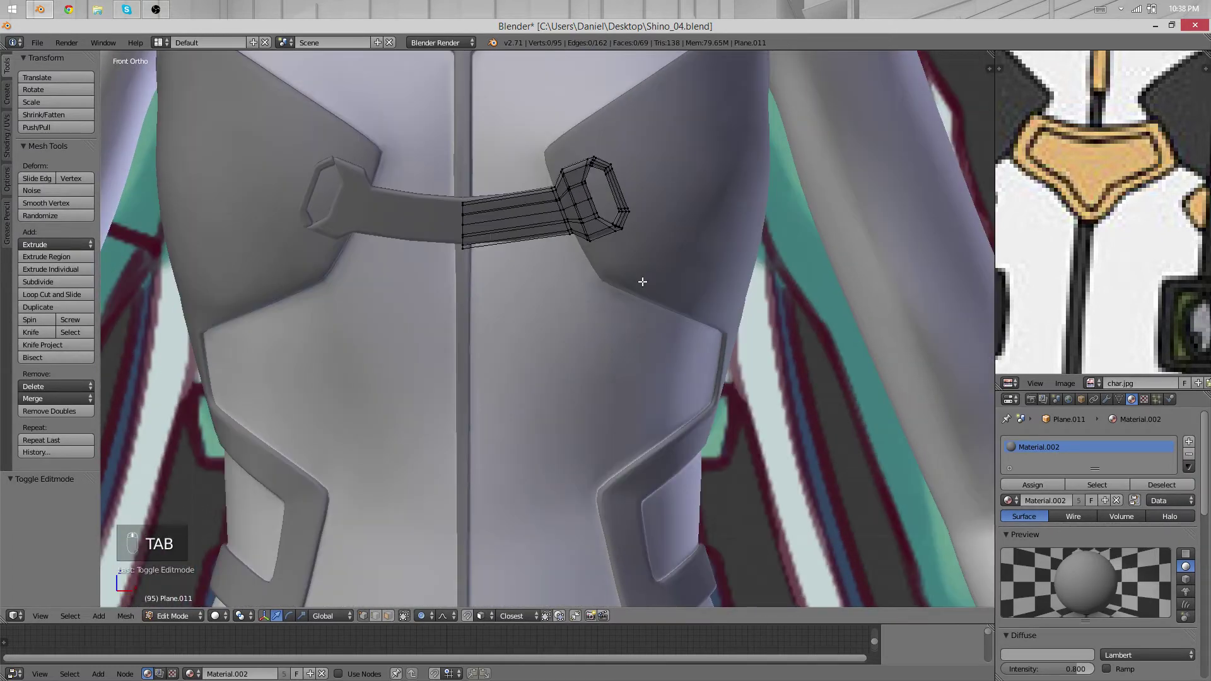
In the side view, move the whole buckle mesh back against the chest, tilt it to the chest's slope, and shift it about 0.007 along Y
key(KP_3)
key(a)
key(a)
key(a)
scroll(451, 265, up, 2)
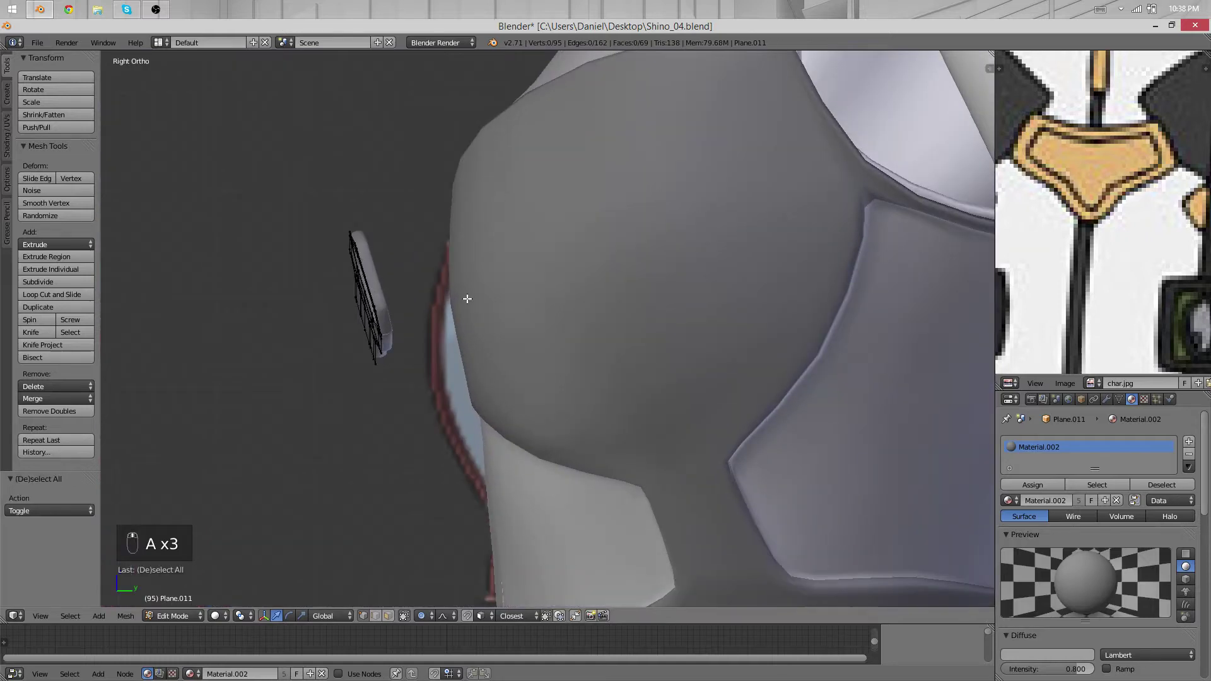
key(a)
key(g)
click(535, 284)
key(r)
click(549, 306)
key(g)
click(557, 306)
middle_drag(529, 319, 588, 225)
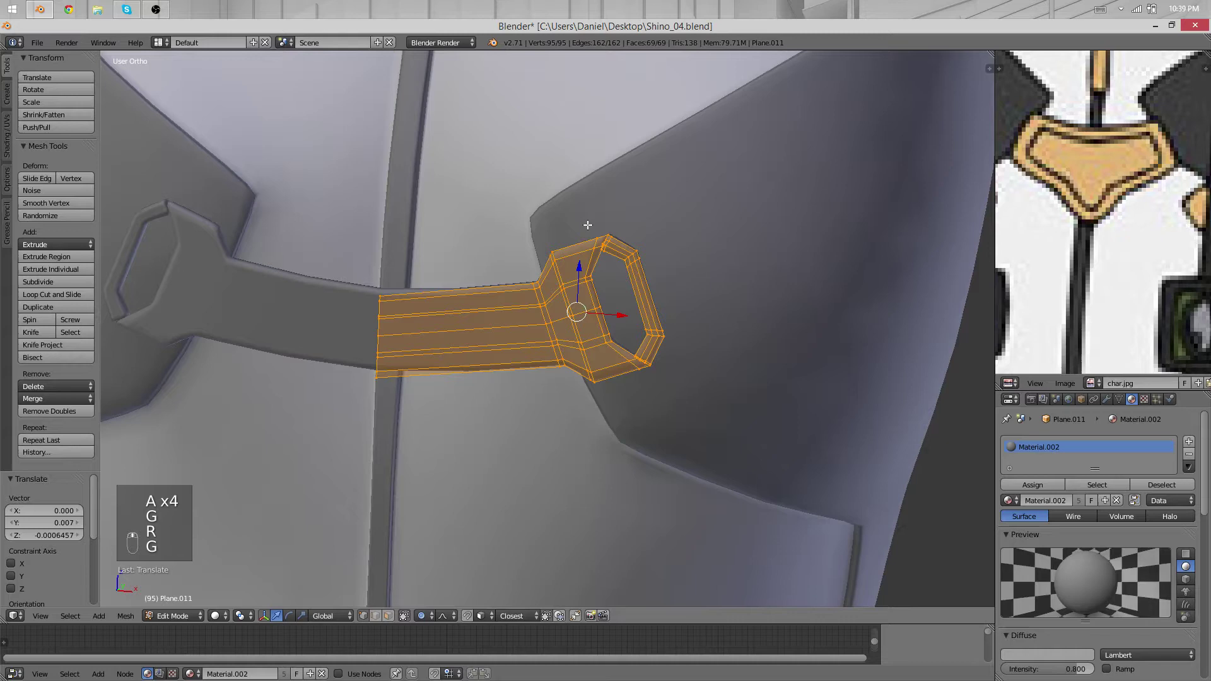
Move the whole buckle half about -0.037 in X and 0.003 in Y, and rotate it slightly
key(Tab)
key(Tab)
key(g)
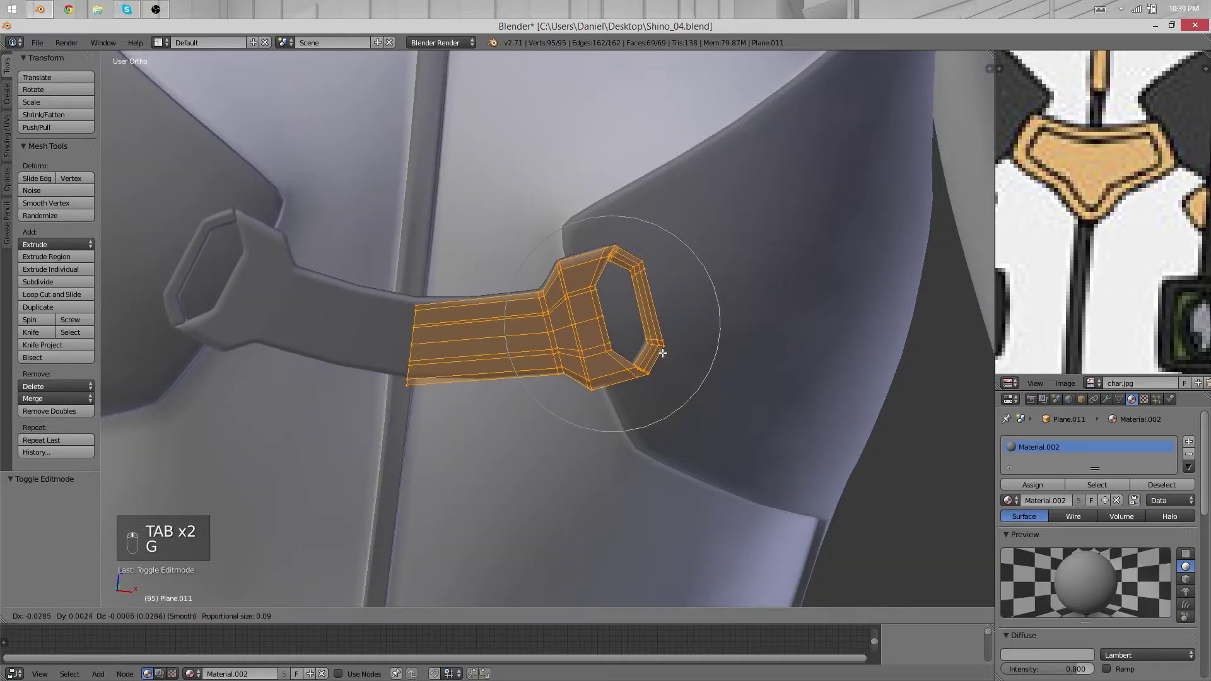
click(630, 343)
key(r)
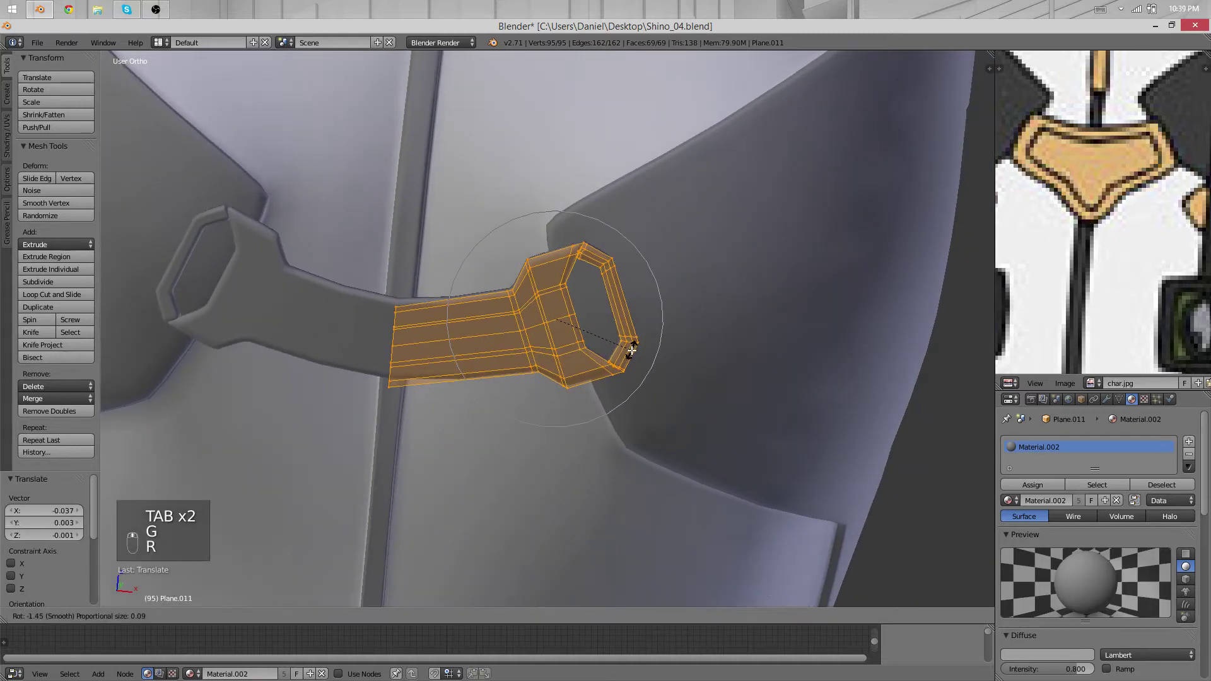
click(628, 350)
key(p)
key(Tab)
Add an edge loop across the middle of the buckle strap and, with proportional editing off, move it about 0.007 in X and -0.002 in Z
middle_drag(446, 297, 491, 344)
key(Tab)
key(ctrl+r)
click(491, 343)
key(g)
click(520, 341)
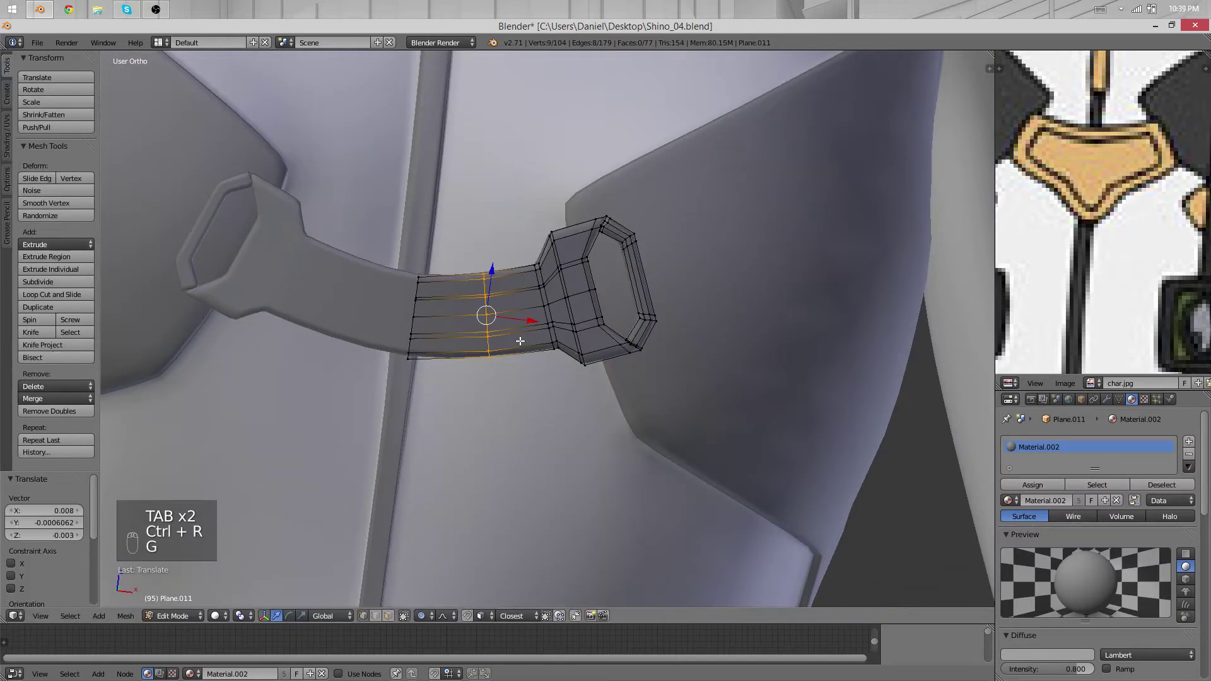
key(ctrl+z)
key(o)
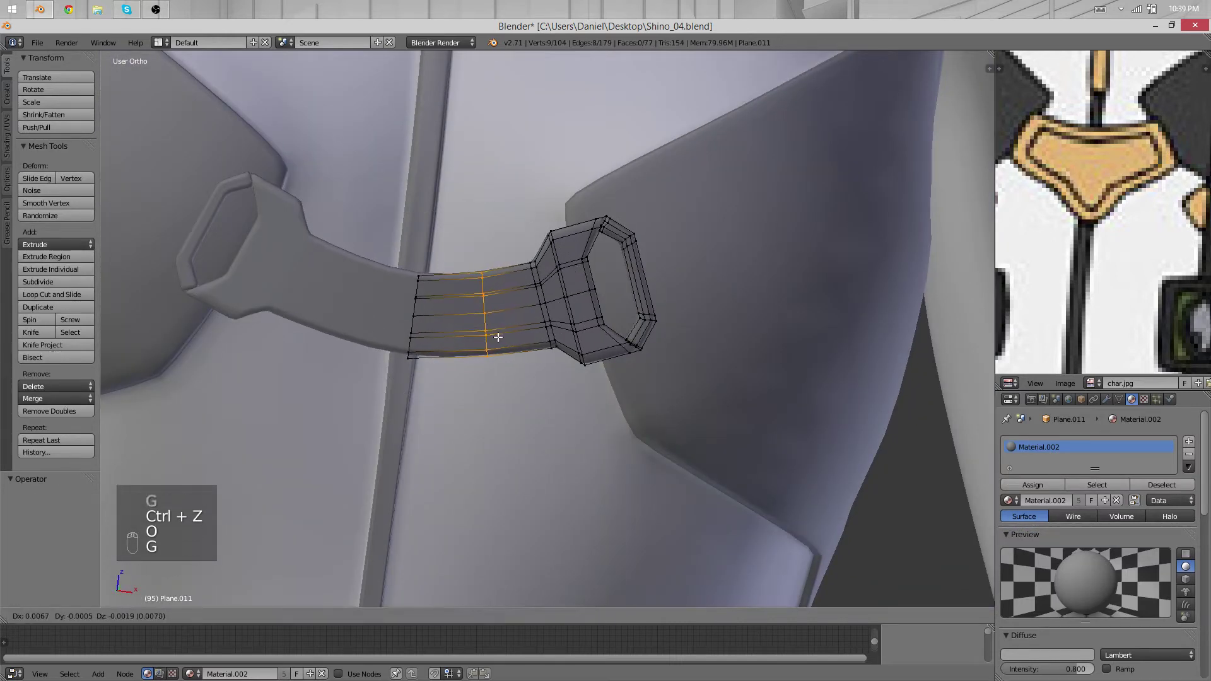
key(g)
click(499, 338)
key(minus)
Add the neighbouring strap edge loops to the selection and move them together to fit the chest's curve
middle_drag(547, 383, 563, 246)
scroll(566, 336, down, 3)
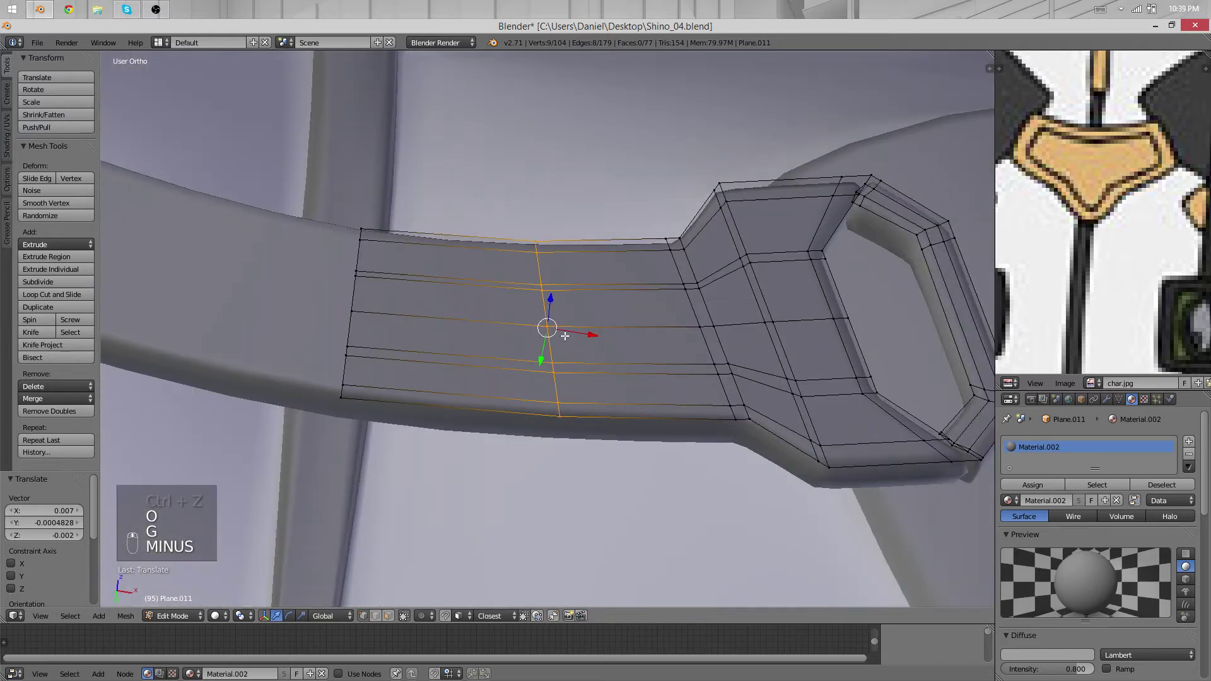
scroll(566, 336, down, 6)
mouse_move(565, 336)
middle_down()
mouse_move(615, 355)
mouse_move(558, 316)
mouse_move(571, 353)
middle_up()
scroll(555, 315, up, 2)
alt+shift+right_click(541, 440)
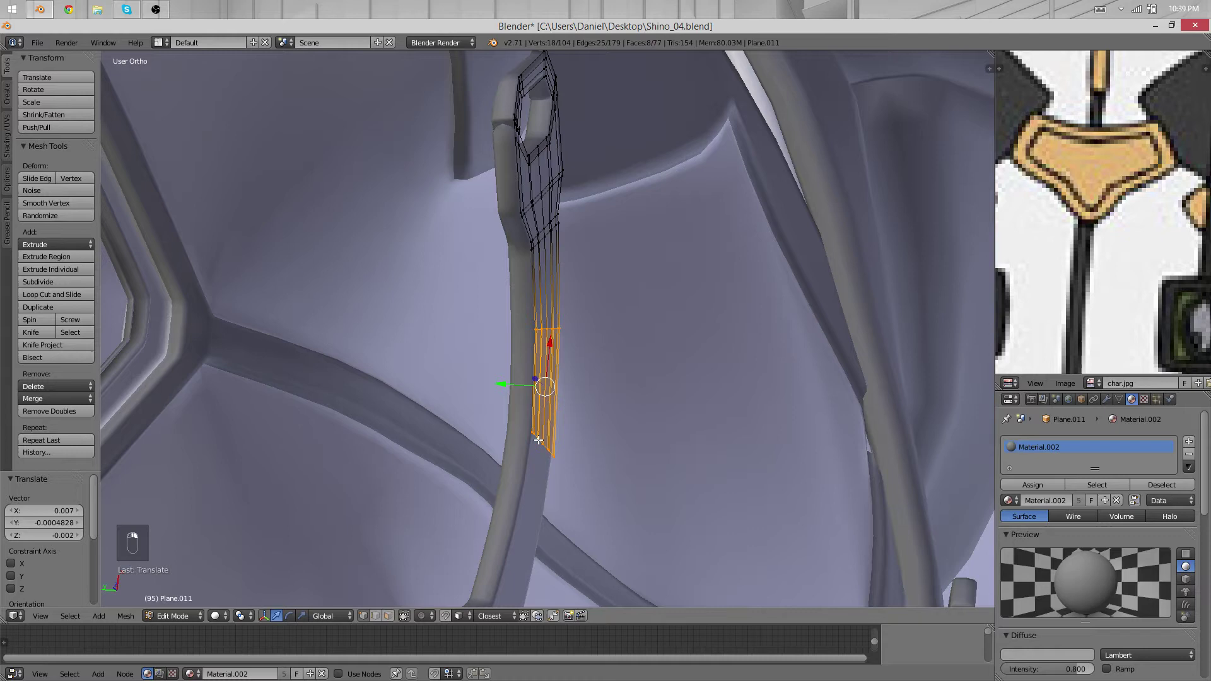
middle_drag(564, 405, 537, 328)
alt+shift+right_click(542, 237)
alt+shift+right_click(542, 228)
middle_drag(542, 229, 455, 333)
key(g)
click(589, 355)
Box-select the strap's edge loop at the mirror centre and move it about 0.008 in Y and 0.001 in Z
key(a)
key(b)
drag(670, 412, 470, 311)
middle_drag(471, 310, 670, 410)
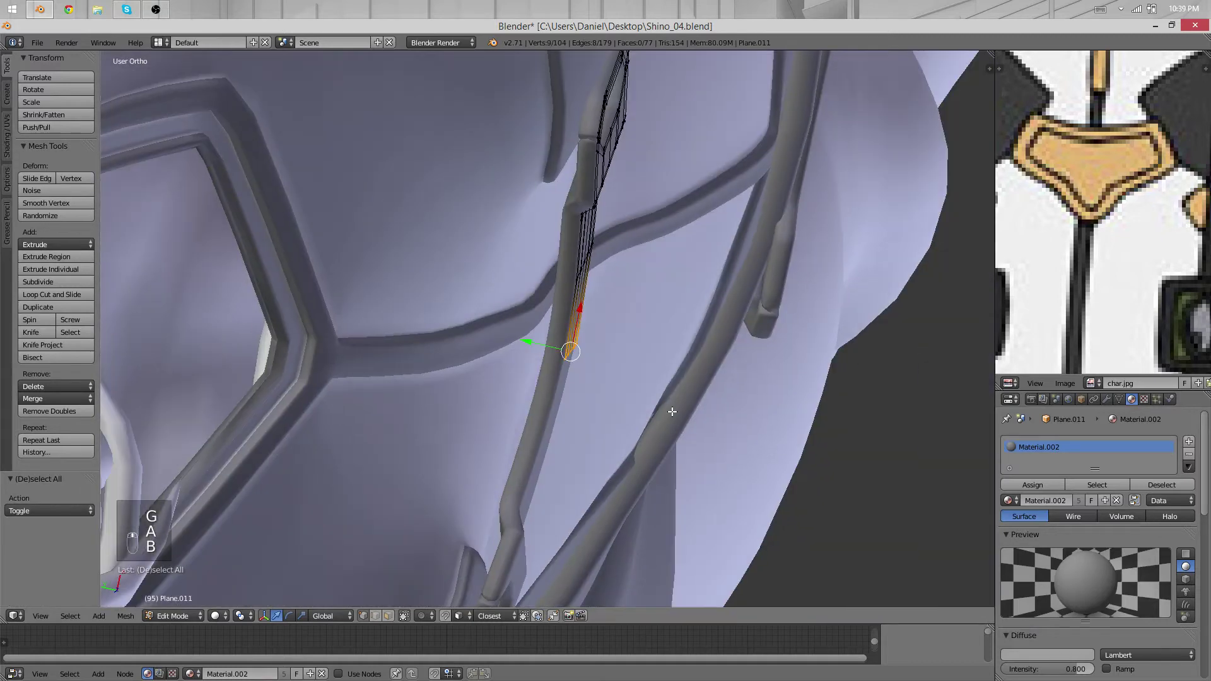
key(g)
click(584, 368)
Select the strap's middle edge loop and move it to smooth the strap's bend
middle_drag(584, 368, 598, 267)
alt+right_click(581, 263)
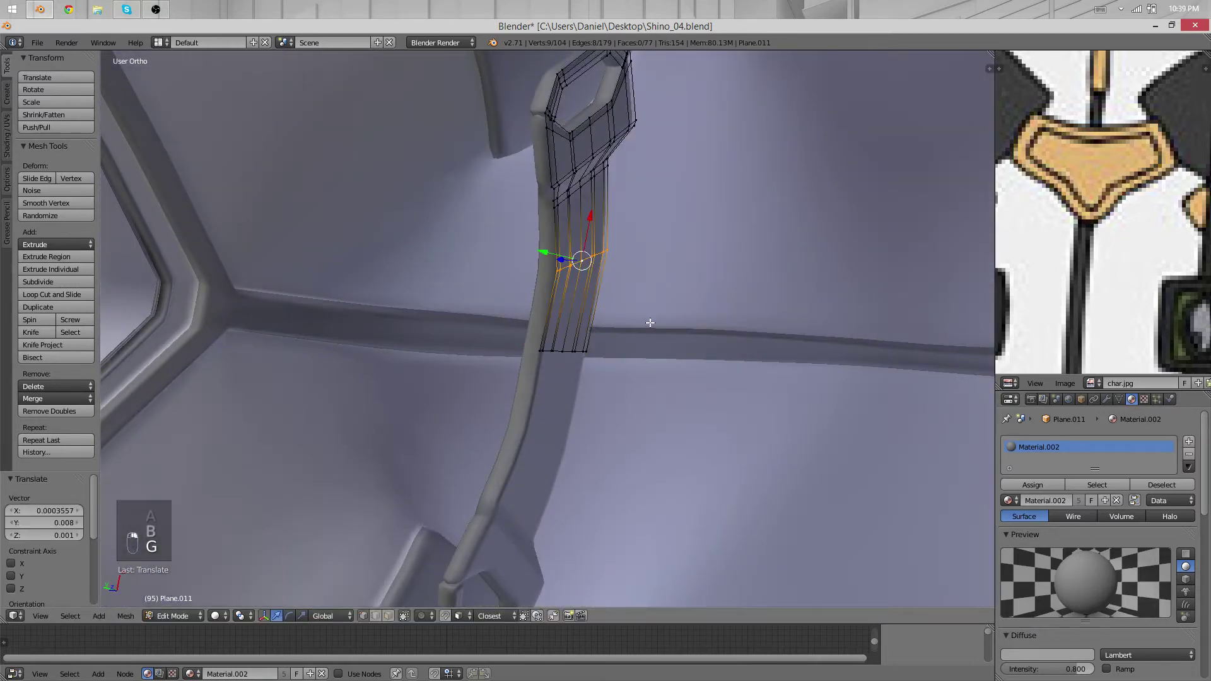
key(g)
middle_drag(649, 322, 438, 215)
click(673, 325)
Scale the strap's middle edge loop to about 0.834 and fine-tune its size once more to narrow the strap
key(s)
right_click(680, 273)
key(s)
right_click(657, 282)
key(s)
click(602, 237)
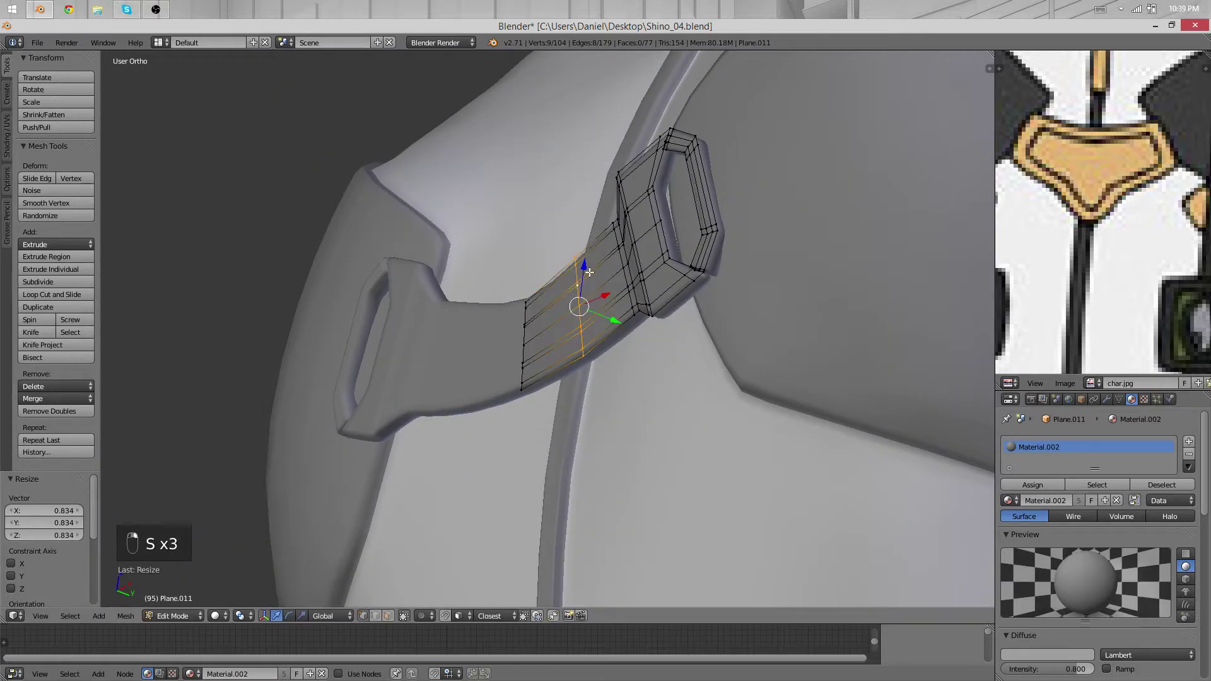
middle_drag(603, 237, 754, 317)
key(s)
click(754, 317)
key(a)
middle_drag(681, 252, 562, 305)
key(Tab)
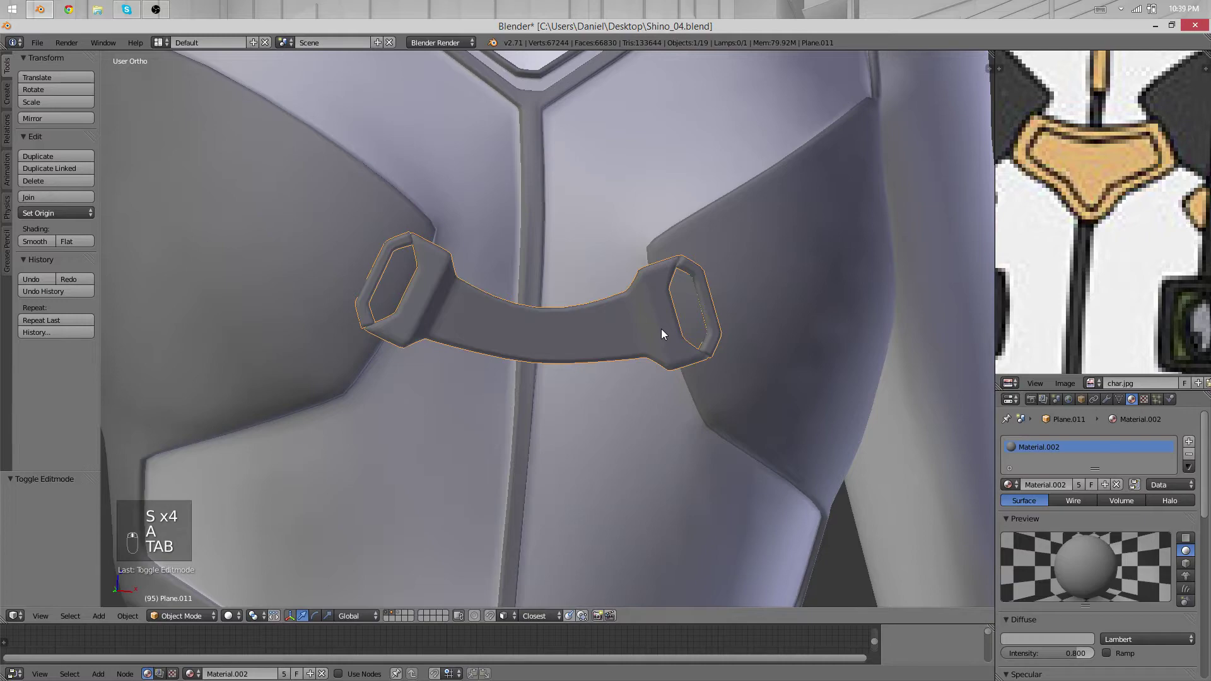
scroll(767, 311, up, 4)
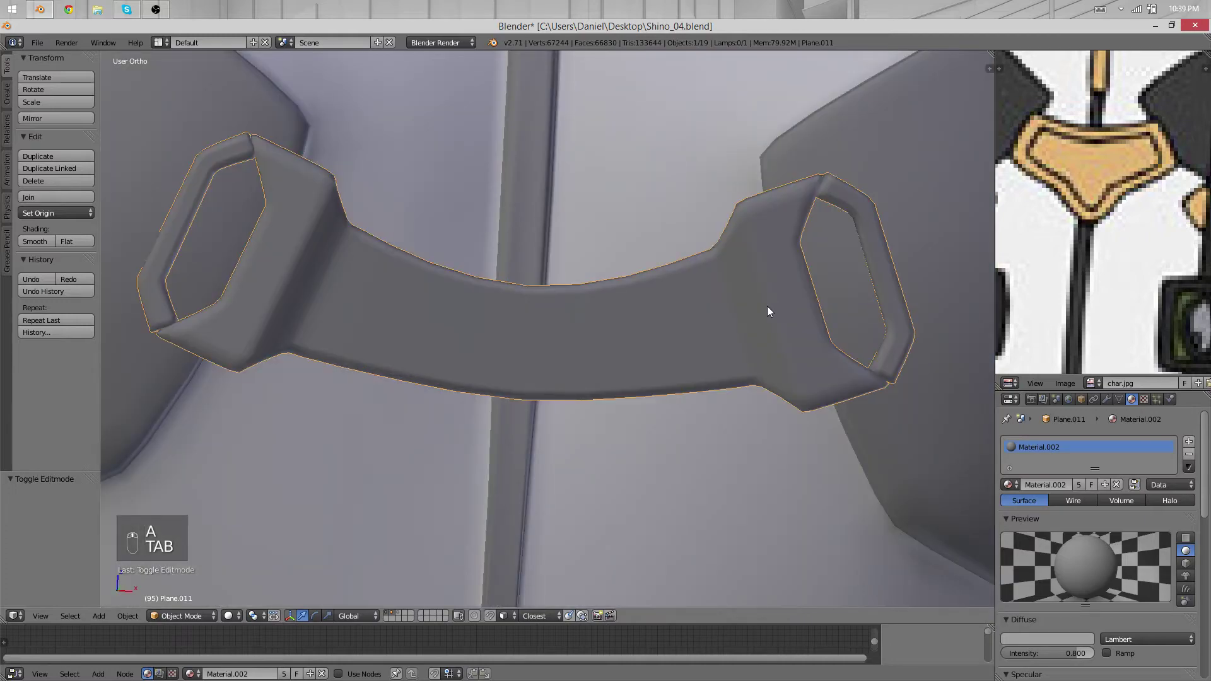
Box-select the buckle's ring end in wireframe and trackball-rotate it by about -5.73° and -2.29°
key(Tab)
middle_drag(768, 307, 560, 249)
key(a)
key(a)
key(a)
key(z)
key(a)
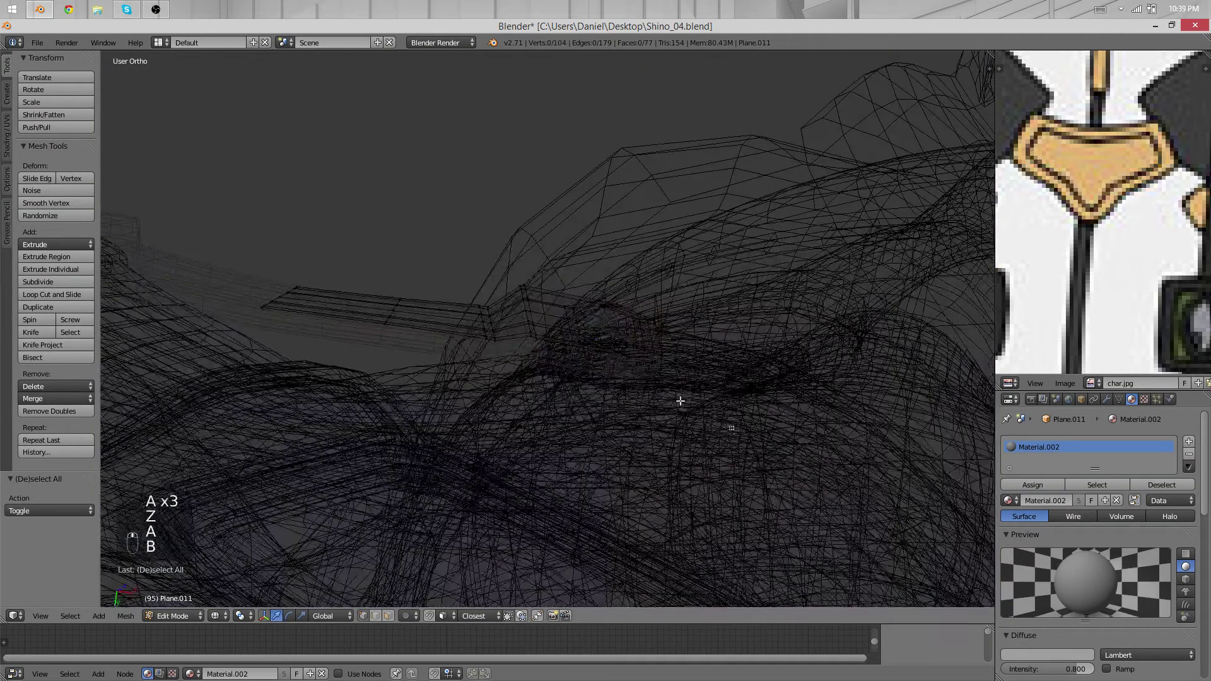
key(b)
drag(733, 433, 502, 230)
key(z)
mouse_move(502, 252)
middle_down()
mouse_move(470, 428)
mouse_move(579, 486)
middle_up()
key(r)
key(r)
click(548, 434)
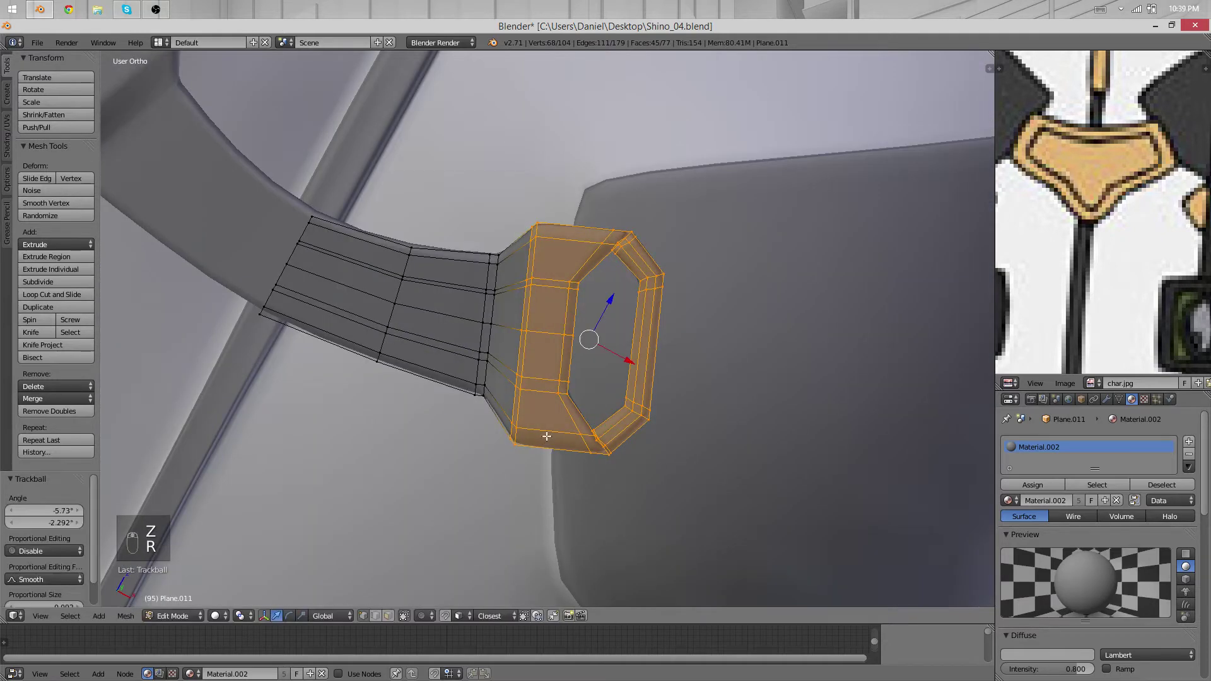
Move the ring end against the chest, rotate it about 6.5°, and trackball-rotate it by about -5.73° and -4.01°
middle_drag(546, 435, 619, 346)
key(g)
click(549, 371)
key(r)
click(649, 290)
key(r)
key(r)
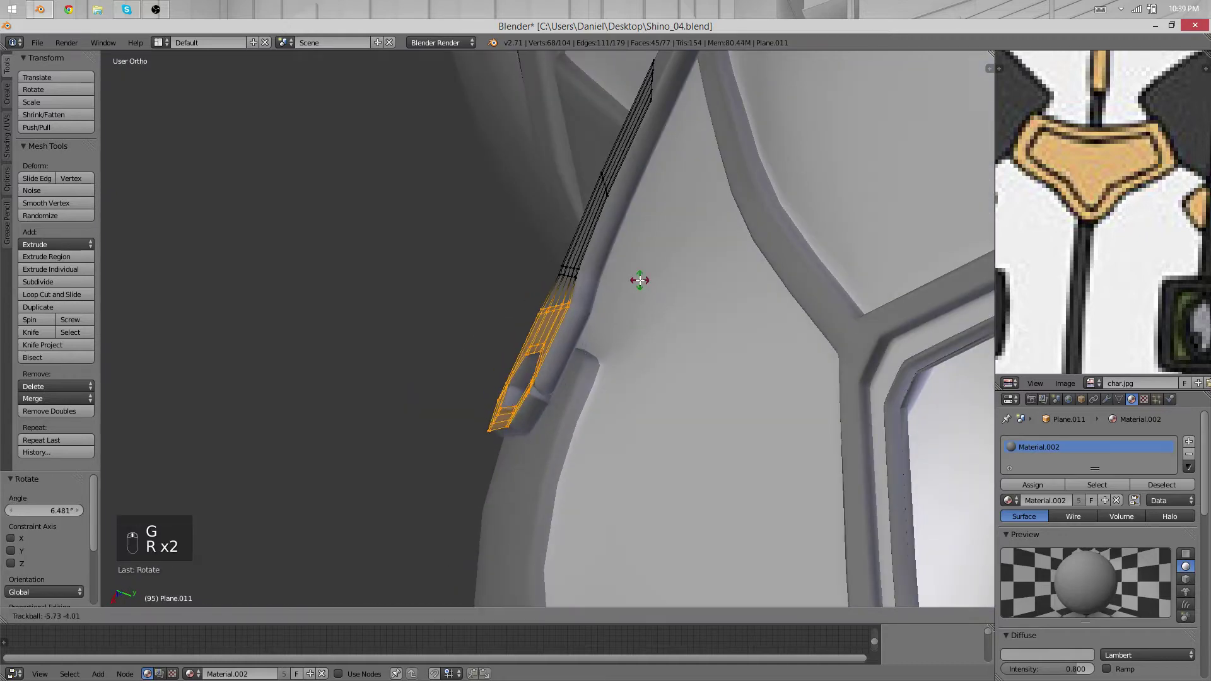
click(640, 281)
middle_drag(406, 379, 515, 378)
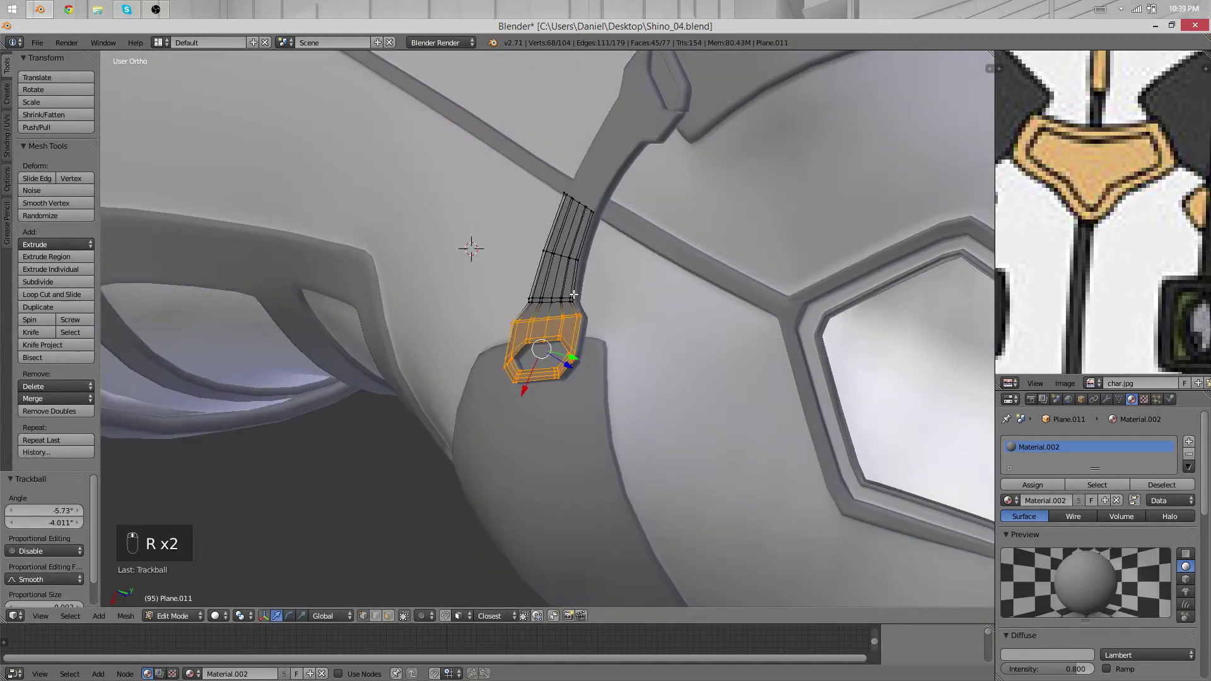
middle_drag(574, 294, 723, 439)
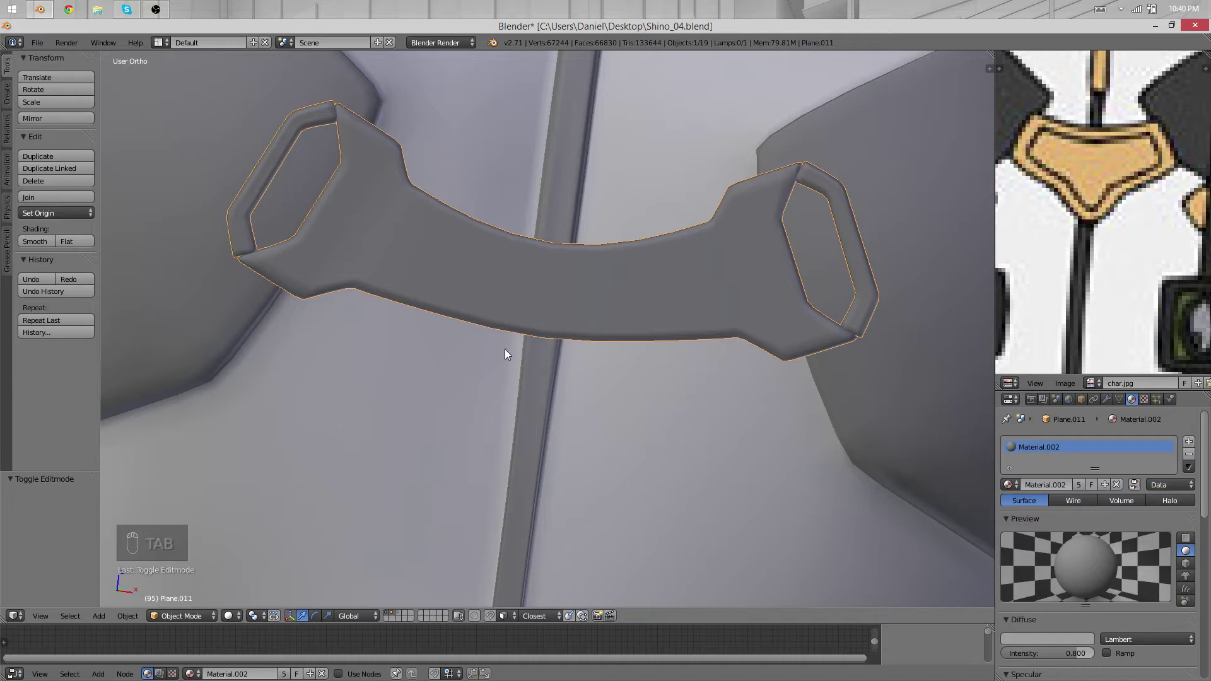
scroll(623, 342, down, 4)
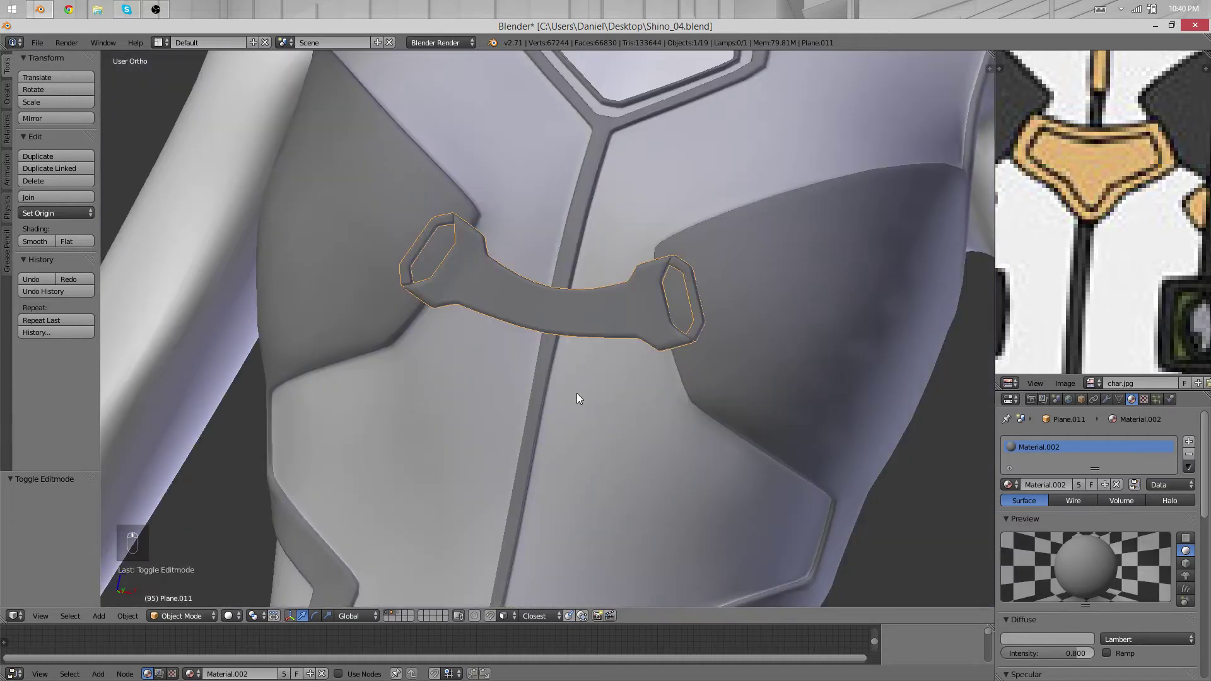
Fine-tune the ring end's tilt and position so it lies flush on the chest panel
key(Tab)
middle_drag(577, 398, 603, 314)
key(r)
click(648, 293)
key(g)
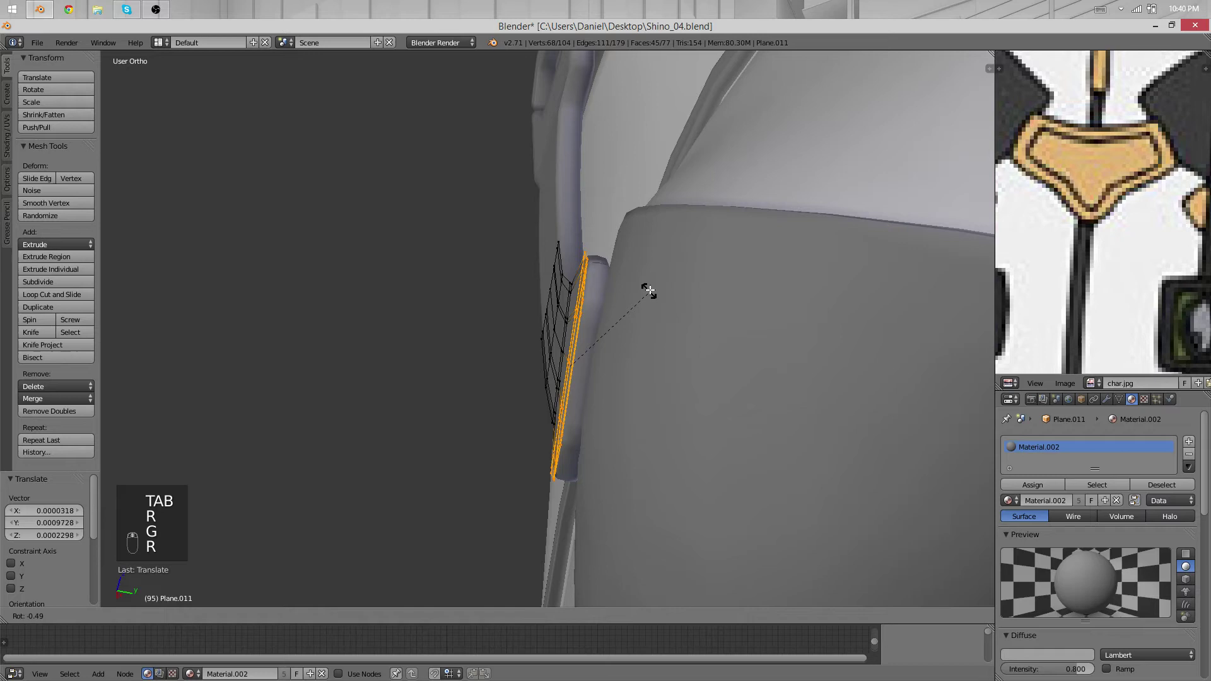
key(r)
key(g)
key(r)
click(652, 286)
middle_drag(652, 286, 543, 404)
key(Tab)
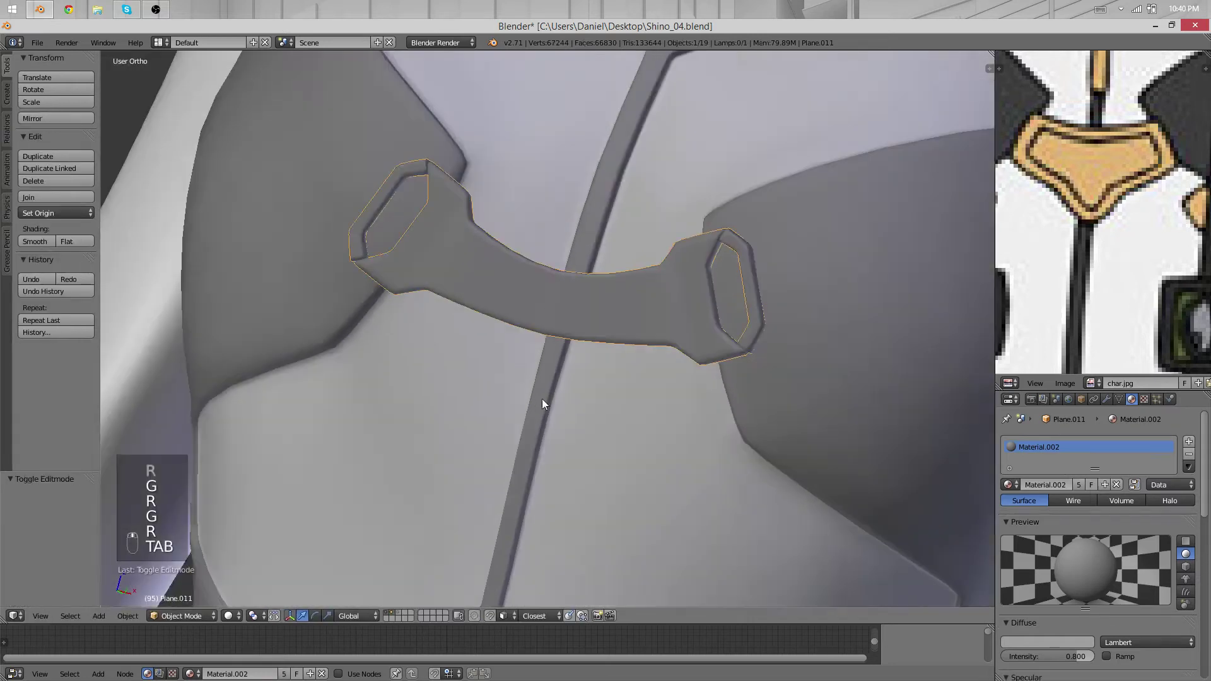
Select the edge loops where the strap meets the ring end and move them about 0.003 along Y
scroll(542, 404, up, 3)
key(Tab)
scroll(629, 456, up, 5)
alt+right_click(794, 257)
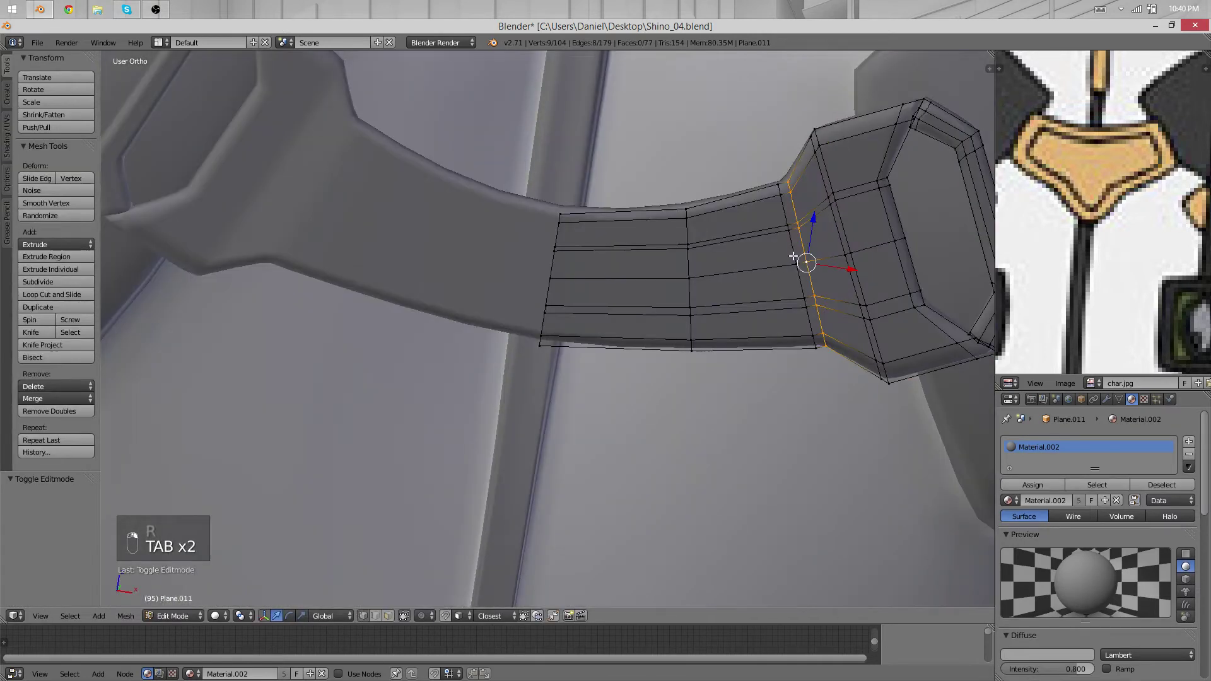
alt+shift+right_click(789, 265)
middle_drag(776, 273, 495, 189)
scroll(528, 190, down, 2)
scroll(568, 265, up, 4)
key(g)
click(648, 333)
Move the strap-side edge loop at the ring end's step about 0.003 in X and 0.006 in Y
alt+right_click(686, 309)
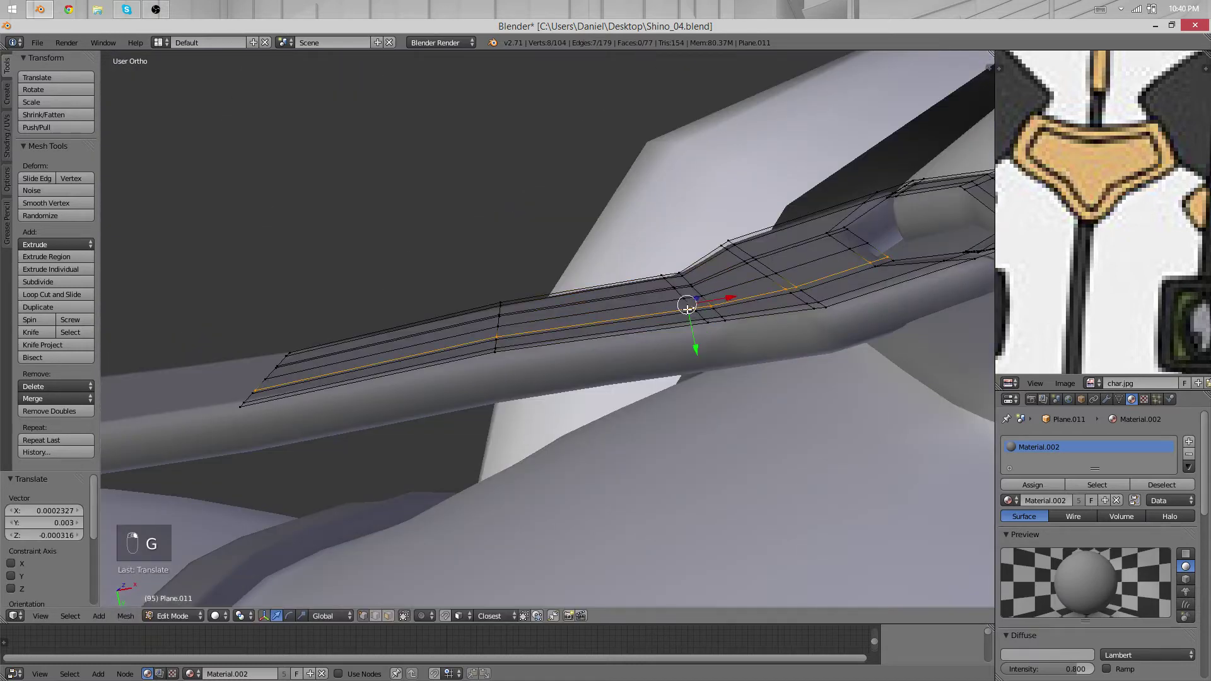
key(g)
right_click(692, 310)
key(g)
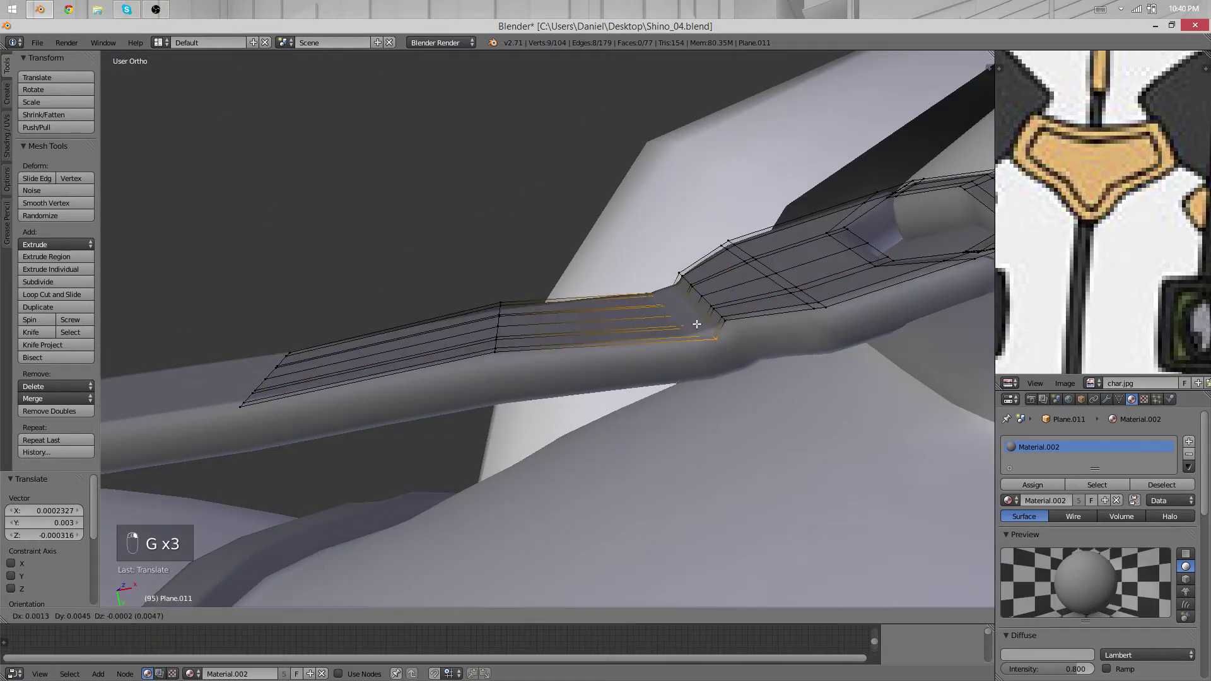
click(703, 323)
middle_drag(703, 325, 692, 431)
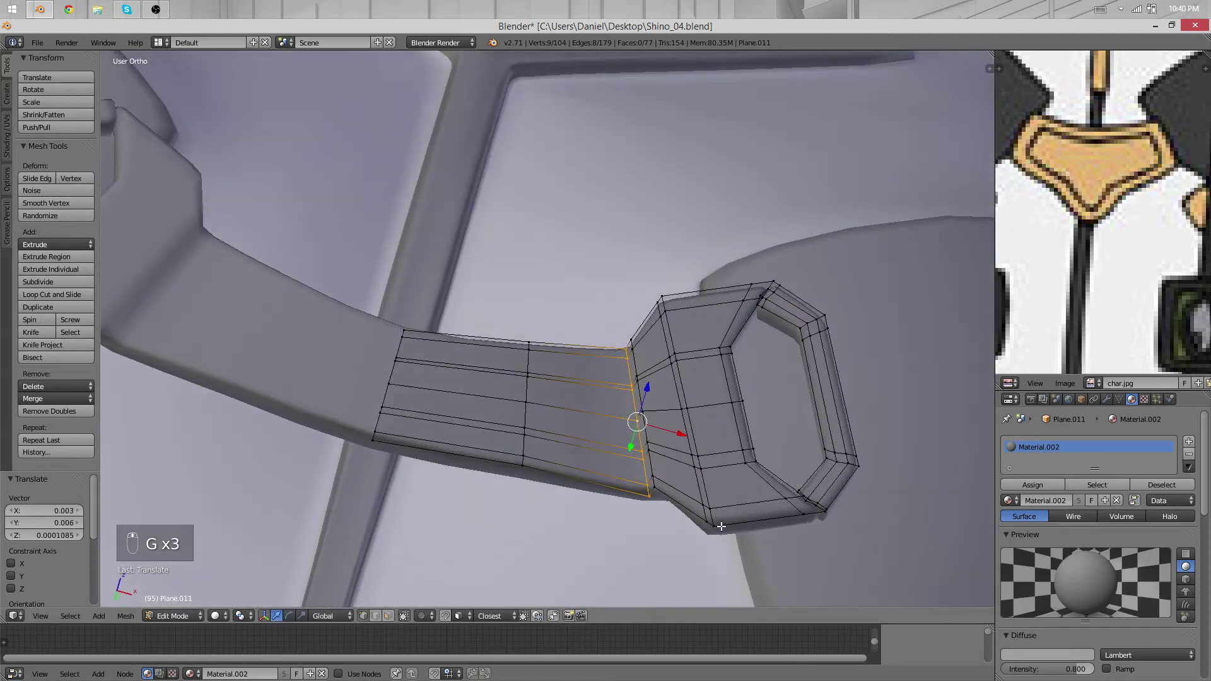
Move the strap's middle edge loop about -0.002 in X and 0.007 in Y, and shift the centre edge loop slightly inward
alt+right_click(527, 366)
middle_drag(528, 360, 544, 273)
key(g)
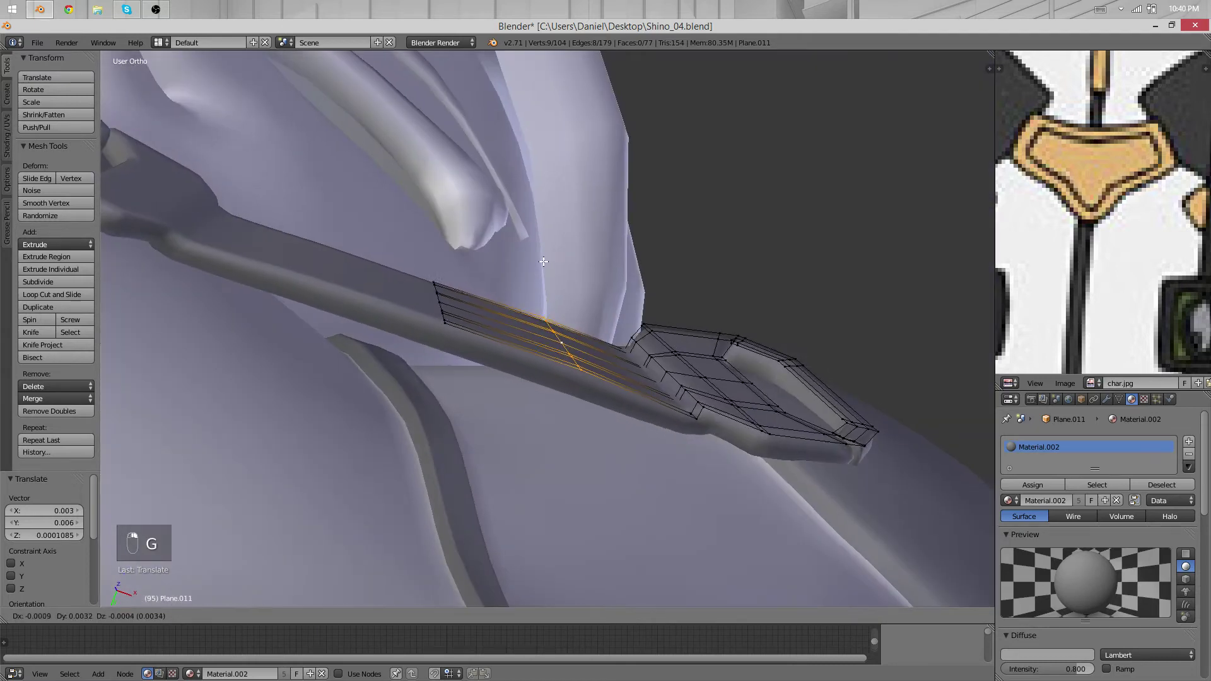
click(520, 272)
alt+right_click(439, 302)
key(g)
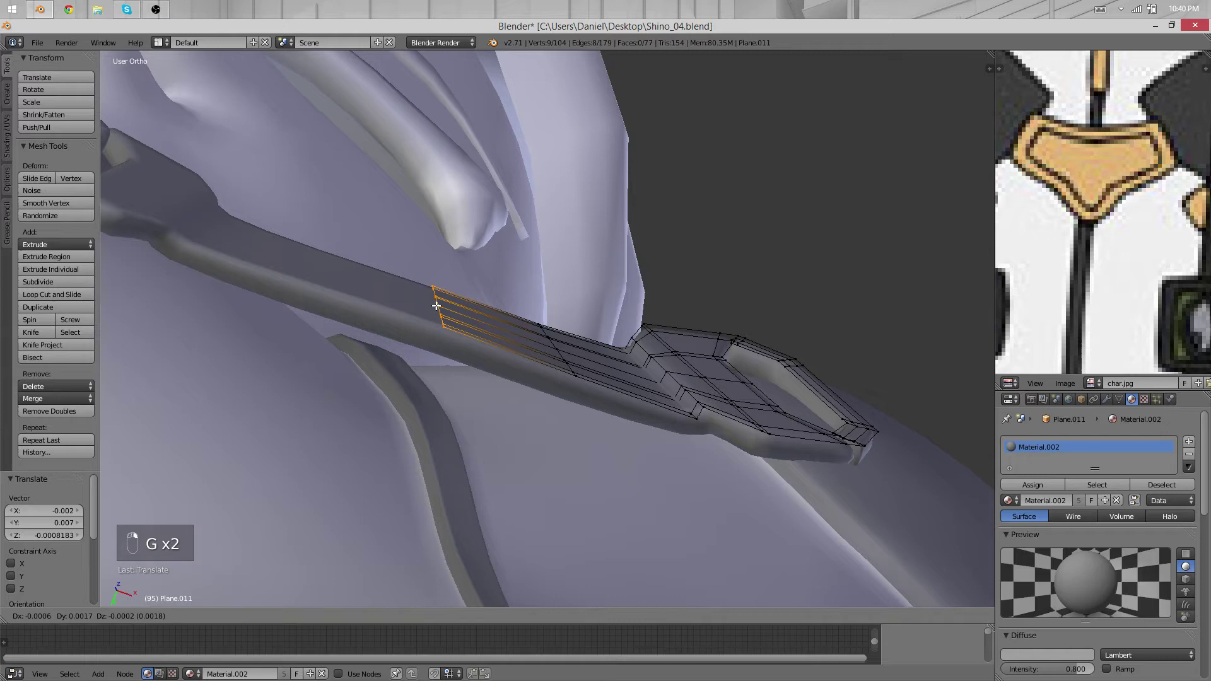
click(437, 305)
Add another strap edge loop to the selection, move the loops together, and deselect the finished buckle object
middle_drag(482, 342, 536, 483)
alt+shift+right_click(544, 369)
key(g)
click(547, 336)
scroll(480, 450, down, 4)
key(Tab)
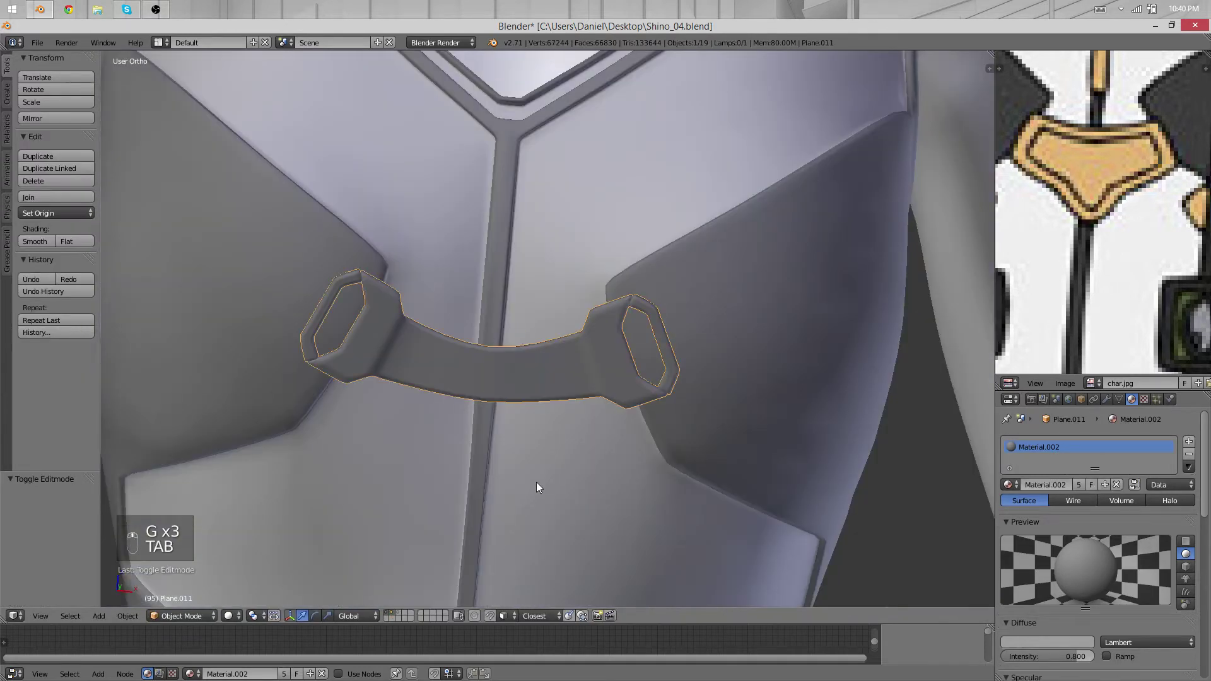
scroll(536, 482, down, 2)
key(a)
key(a)
scroll(536, 438, down, 4)
scroll(581, 351, up, 2)
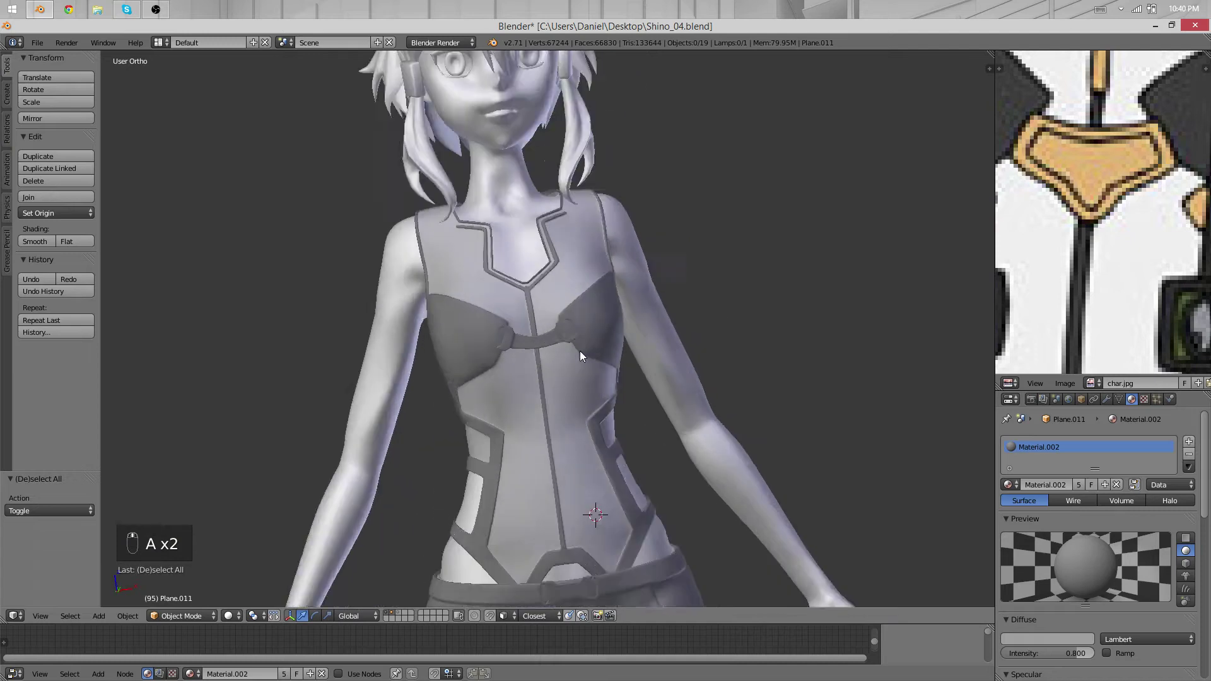
Scale the strap's edge loop at the mirror centre and raise it about 0.002 in Z
scroll(581, 352, up, 12)
key(Tab)
alt+right_click(449, 419)
alt+right_click(450, 413)
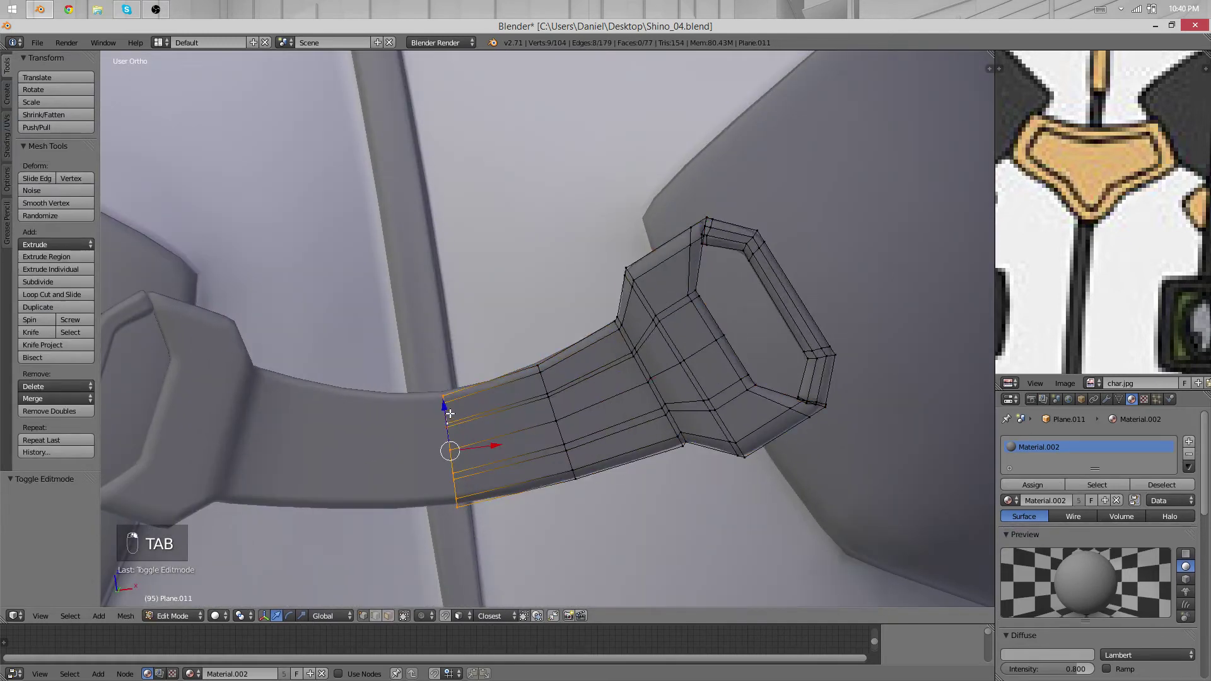
key(s)
click(593, 410)
key(g)
click(593, 404)
scroll(561, 504, down, 1)
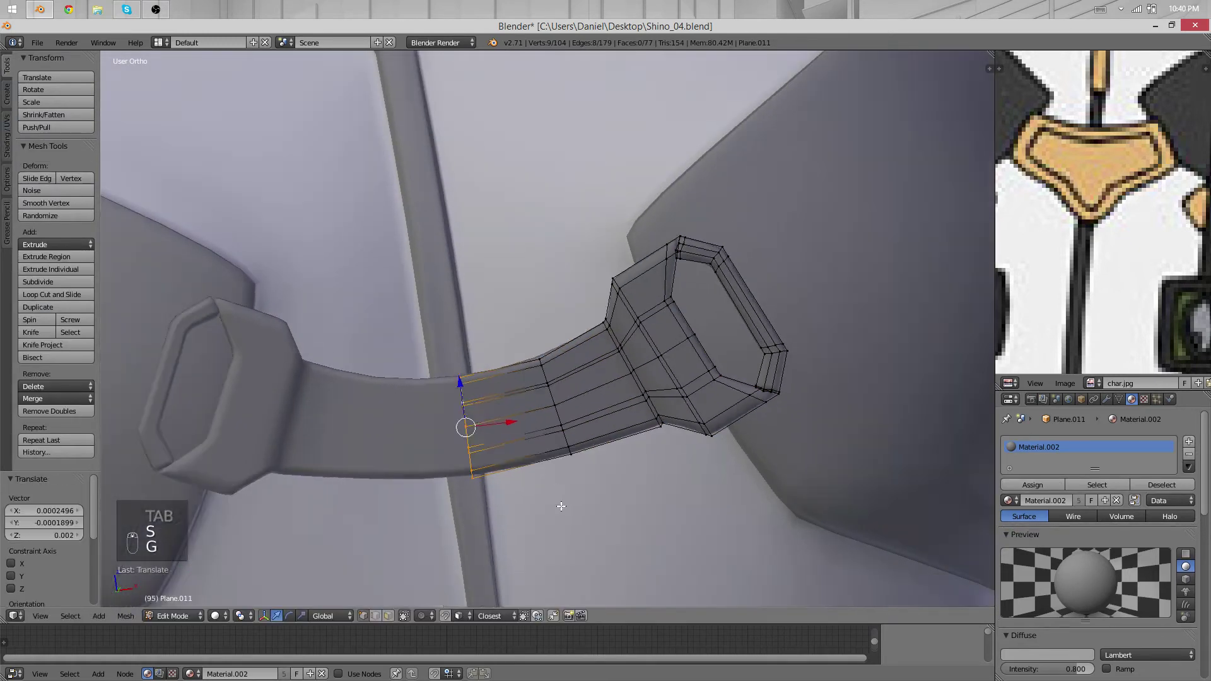
key(a)
shift+middle_drag(566, 489, 628, 338)
scroll(607, 382, down, 2)
key(Tab)
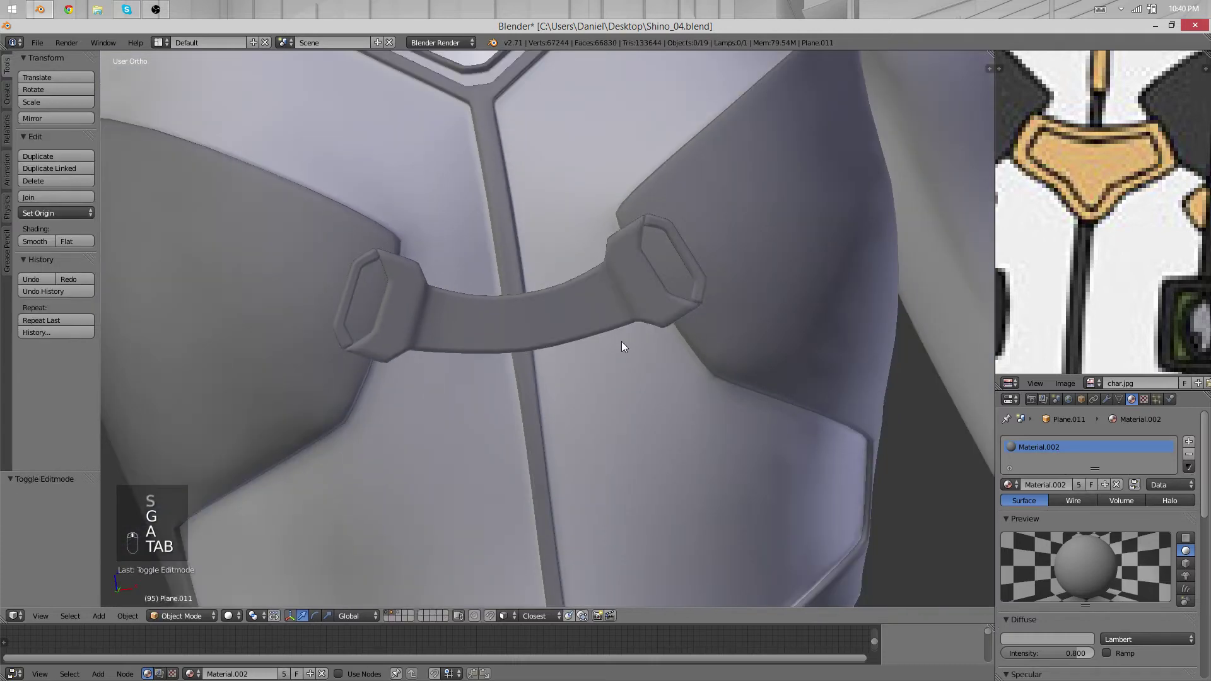
Insert supporting edge loops around the step between the strap and ring end, sliding the strap-side loop to about 0.797
scroll(622, 342, up, 3)
middle_drag(575, 399, 510, 336)
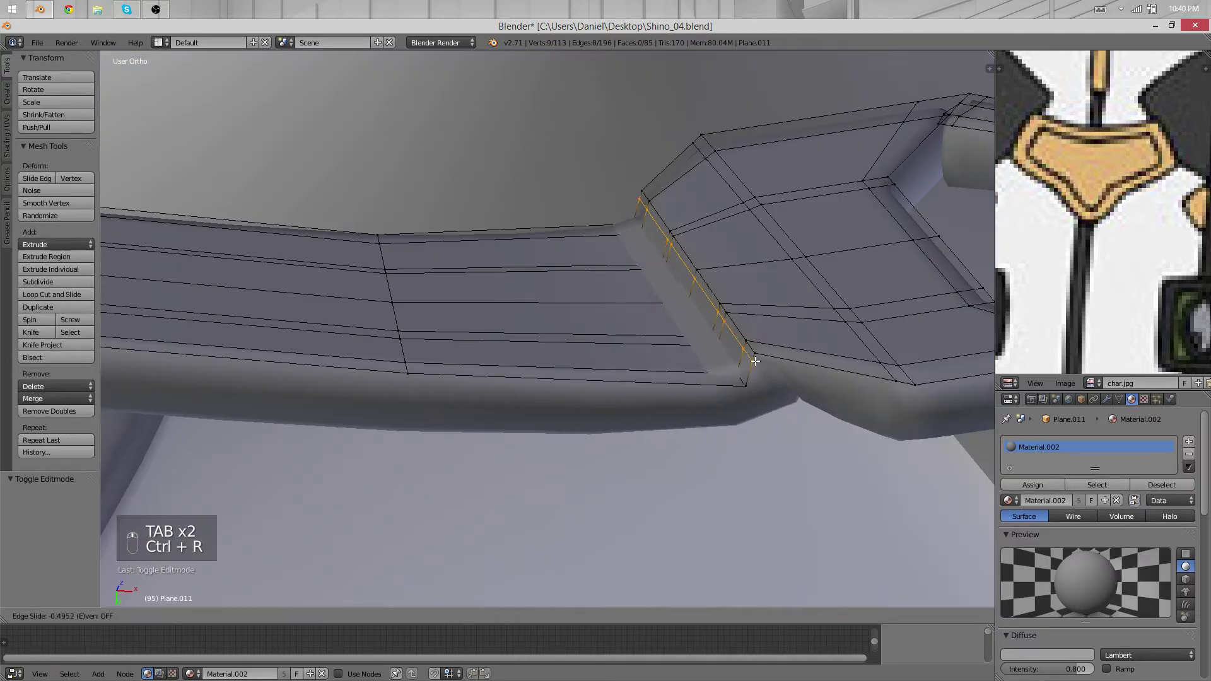
key(Tab)
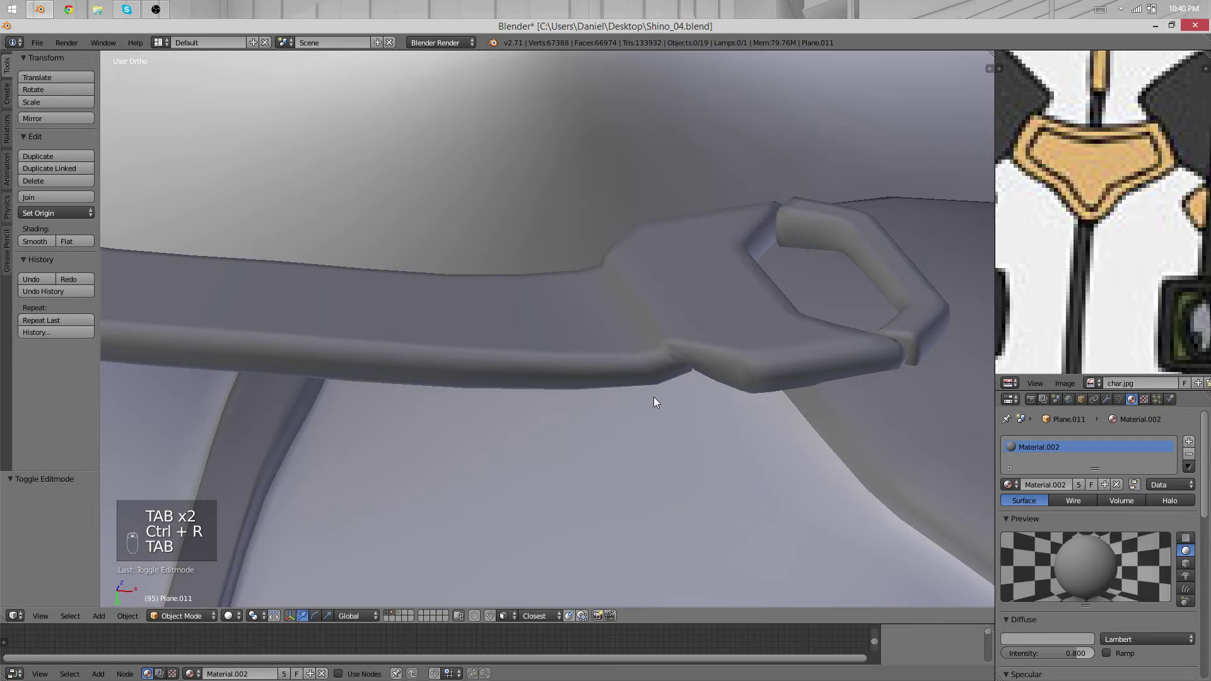
key(Tab)
key(ctrl+r)
click(790, 388)
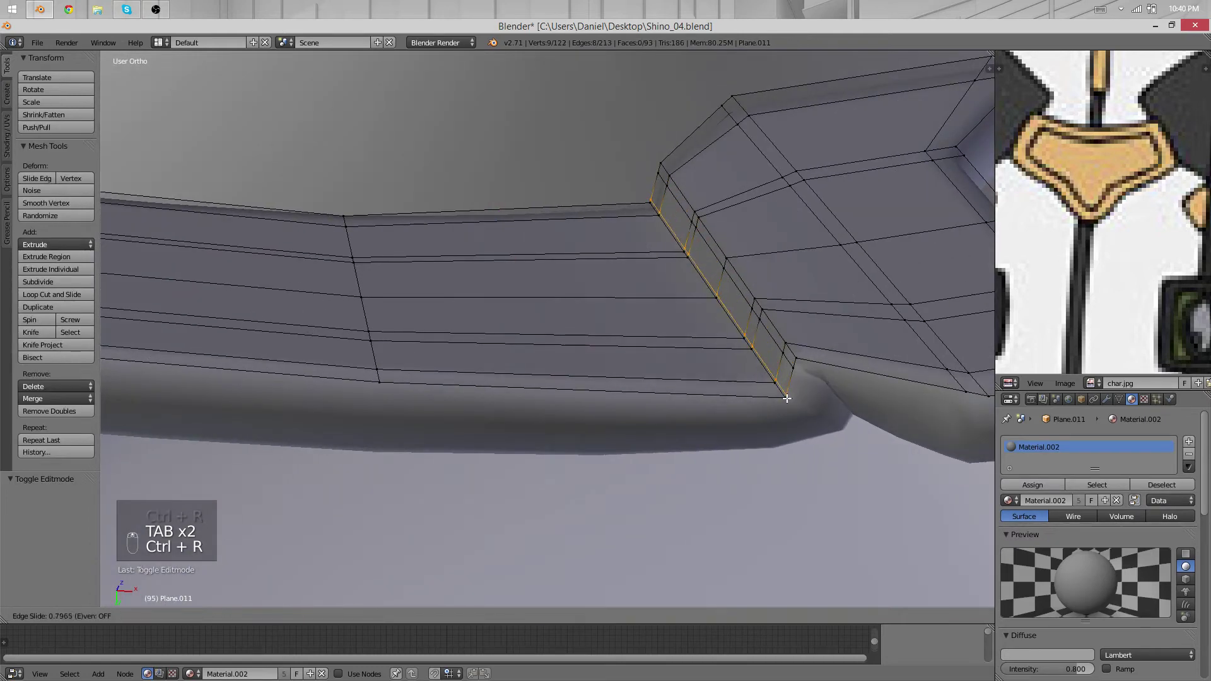
click(787, 398)
key(Tab)
scroll(719, 403, down, 4)
middle_drag(719, 402, 604, 501)
scroll(748, 478, down, 5)
scroll(691, 486, down, 3)
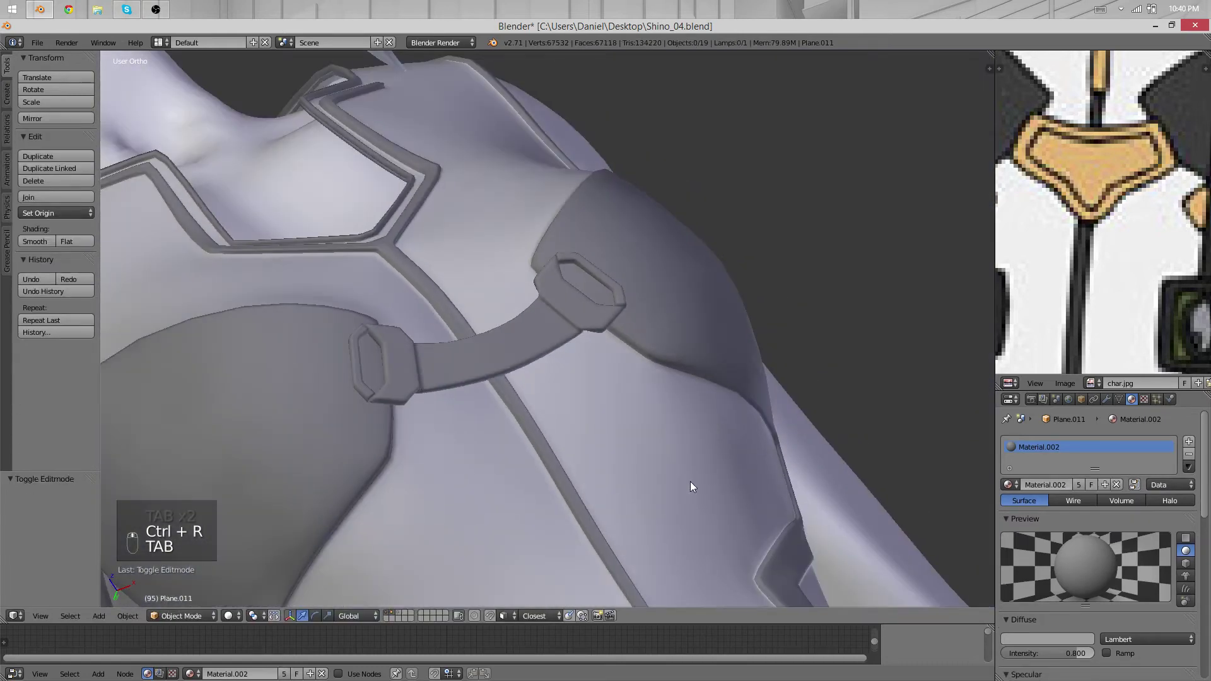
middle_drag(691, 482, 617, 305)
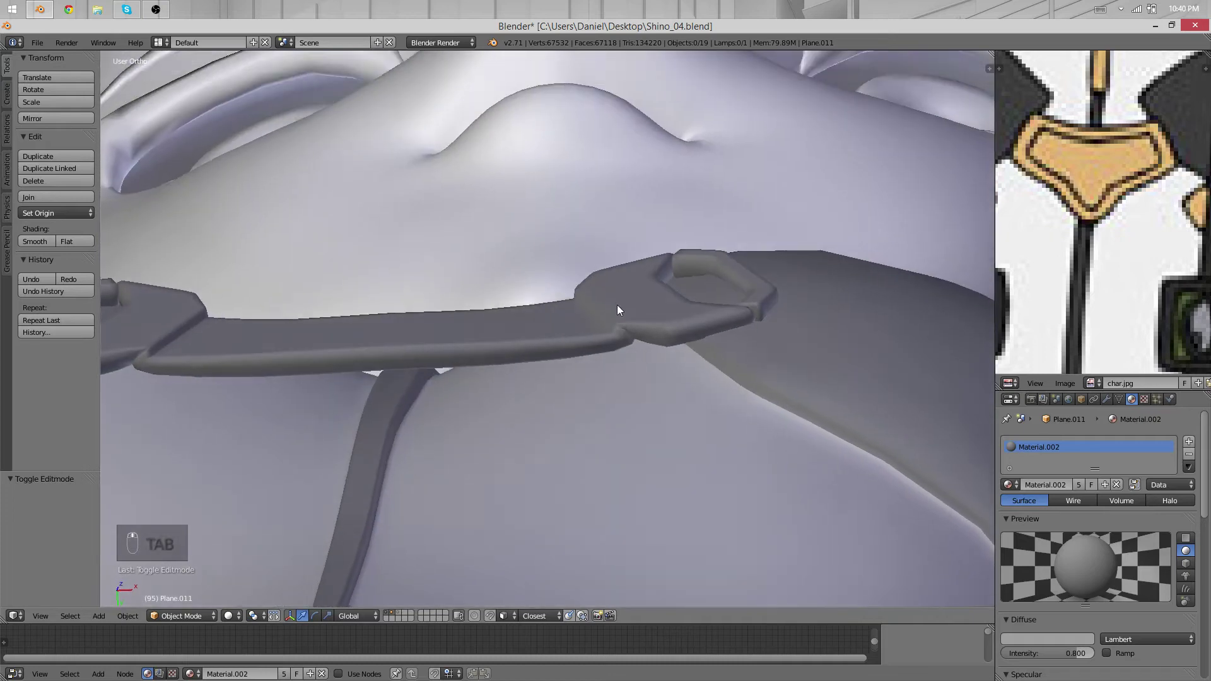
Box-select the whole ring end in wireframe and trackball-rotate it about -3.4° and -0.6°
scroll(695, 393, up, 3)
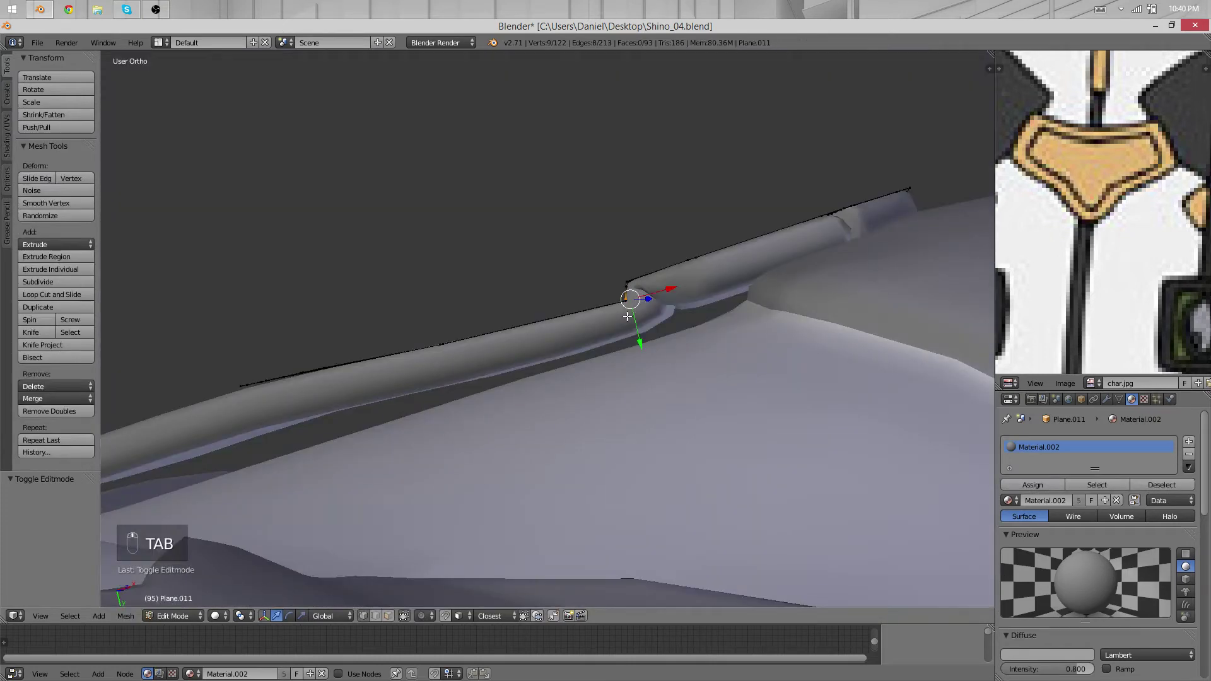
middle_drag(628, 317, 629, 305)
key(Tab)
middle_drag(638, 351, 747, 368)
key(Tab)
key(z)
key(z)
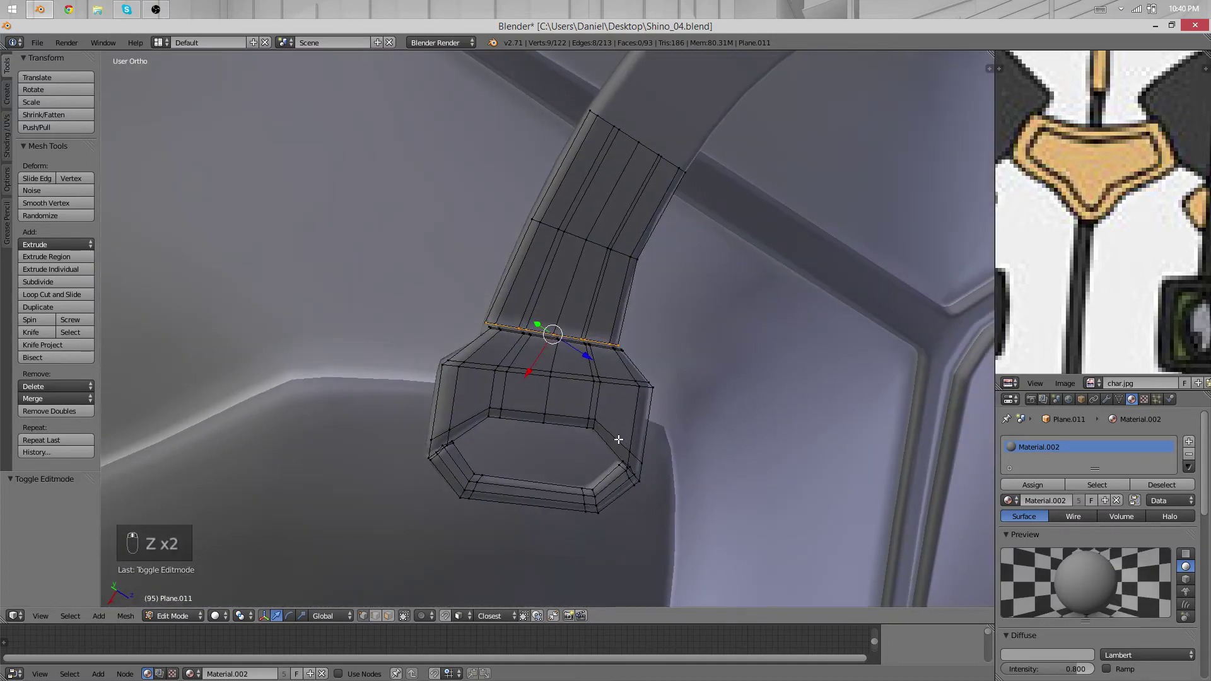
key(z)
key(a)
key(b)
drag(725, 327, 416, 537)
key(z)
scroll(673, 402, up, 3)
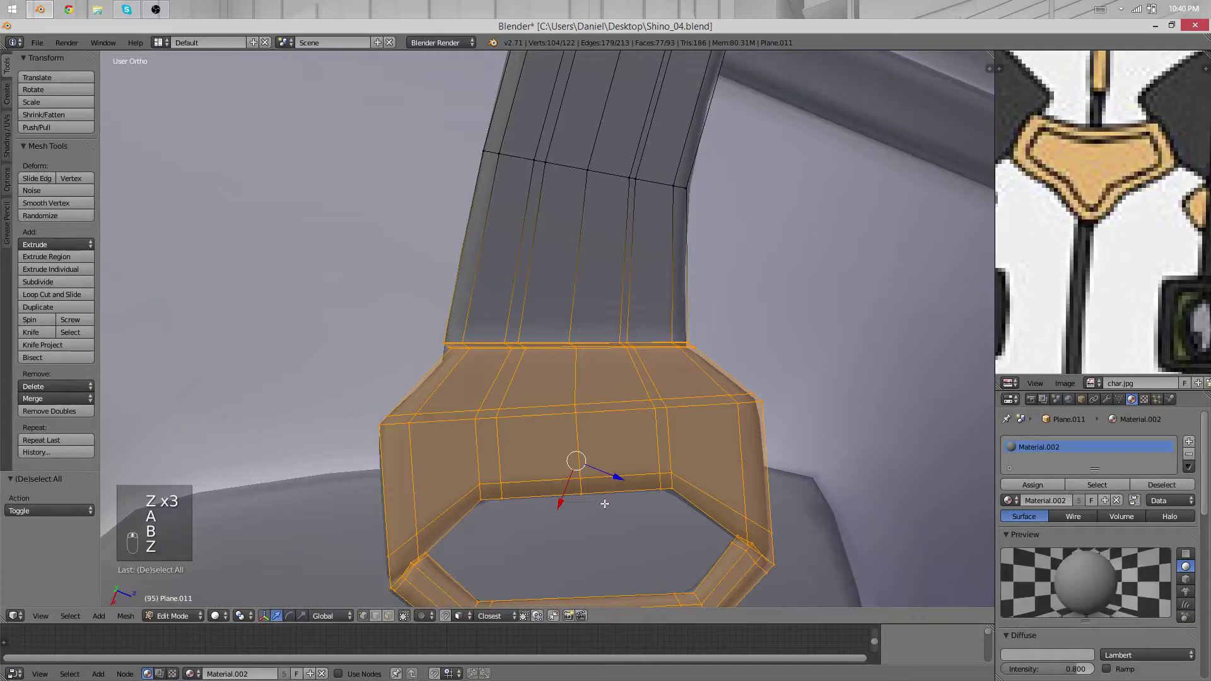
key(r)
key(r)
click(611, 460)
middle_drag(611, 461, 592, 328)
Select the two edge loops at the strap's end beside the ring and move them together about 0.001 in Z
alt+right_click(592, 334)
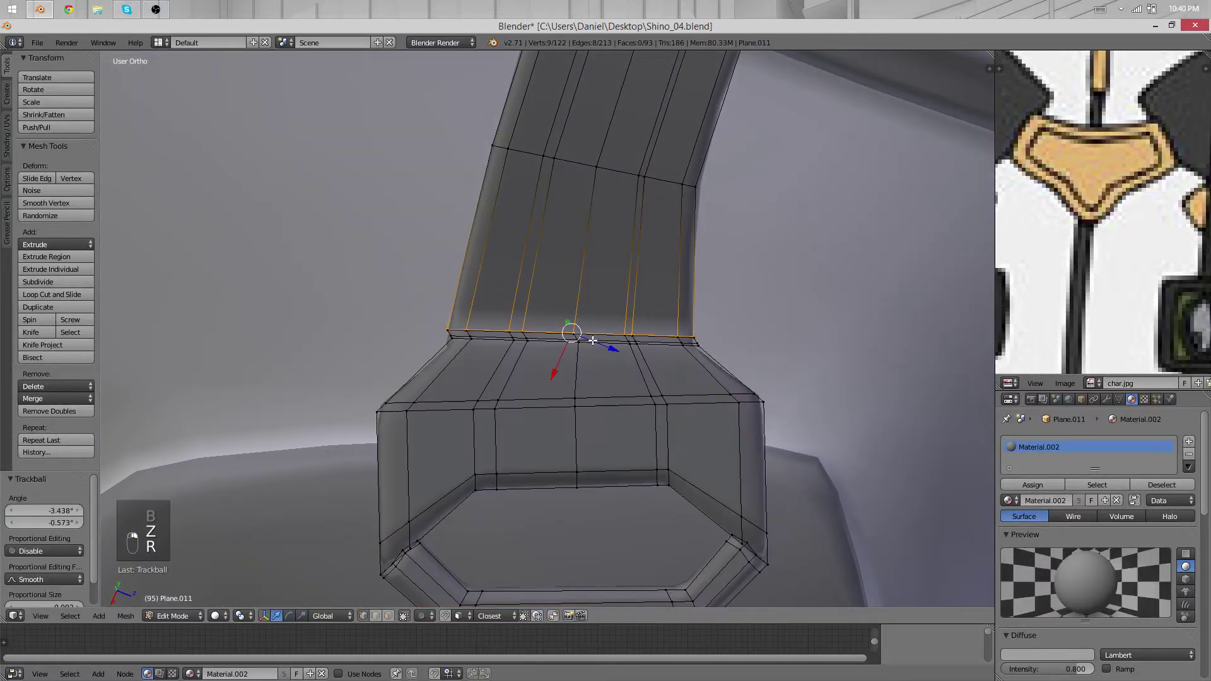
key(g)
right_click(603, 335)
scroll(605, 342, up, 3)
alt+shift+right_click(610, 343)
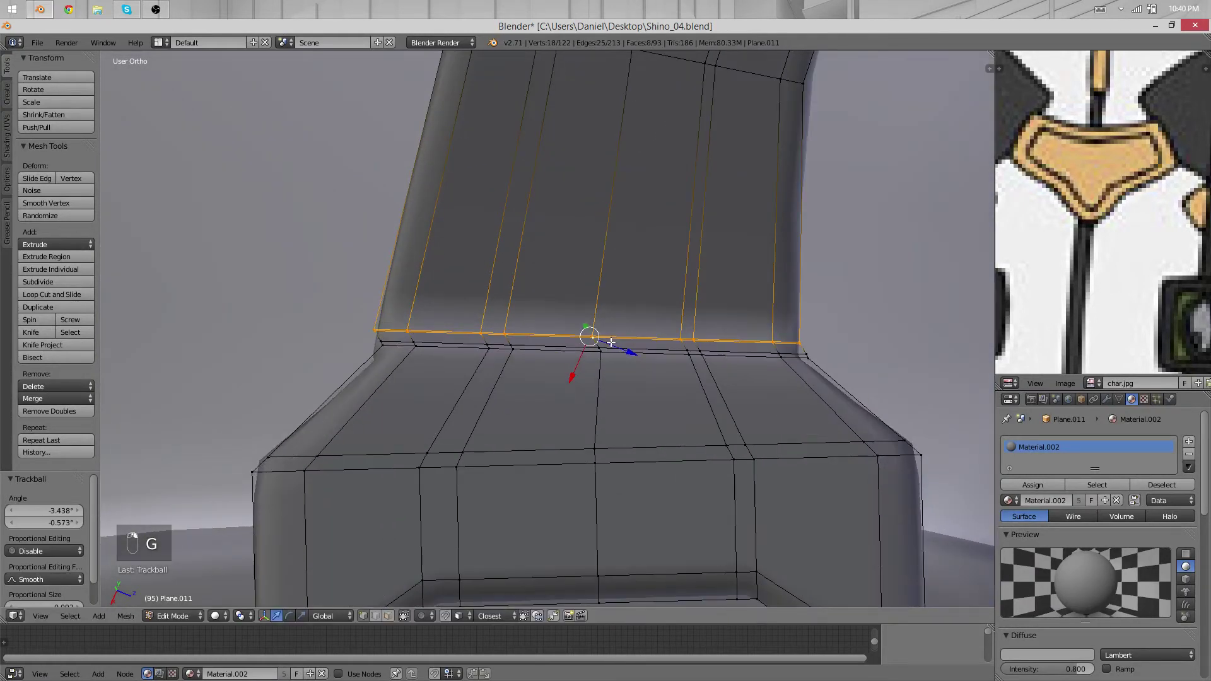
key(g)
click(623, 342)
Nudge the step's edge loops into alignment, moving the strap-side loop about 0.0003 in Z, and leave mesh editing
alt+right_click(623, 350)
key(g)
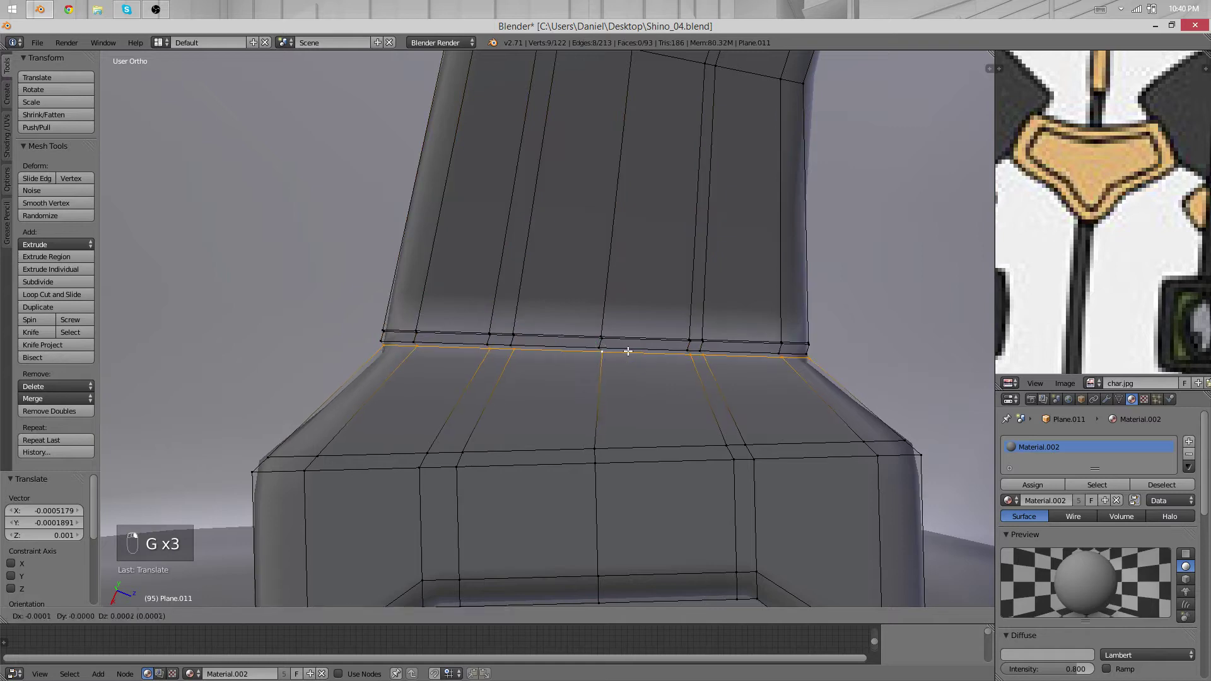
right_click(628, 350)
alt+right_click(631, 347)
key(g)
click(630, 348)
alt+right_click(633, 330)
key(g)
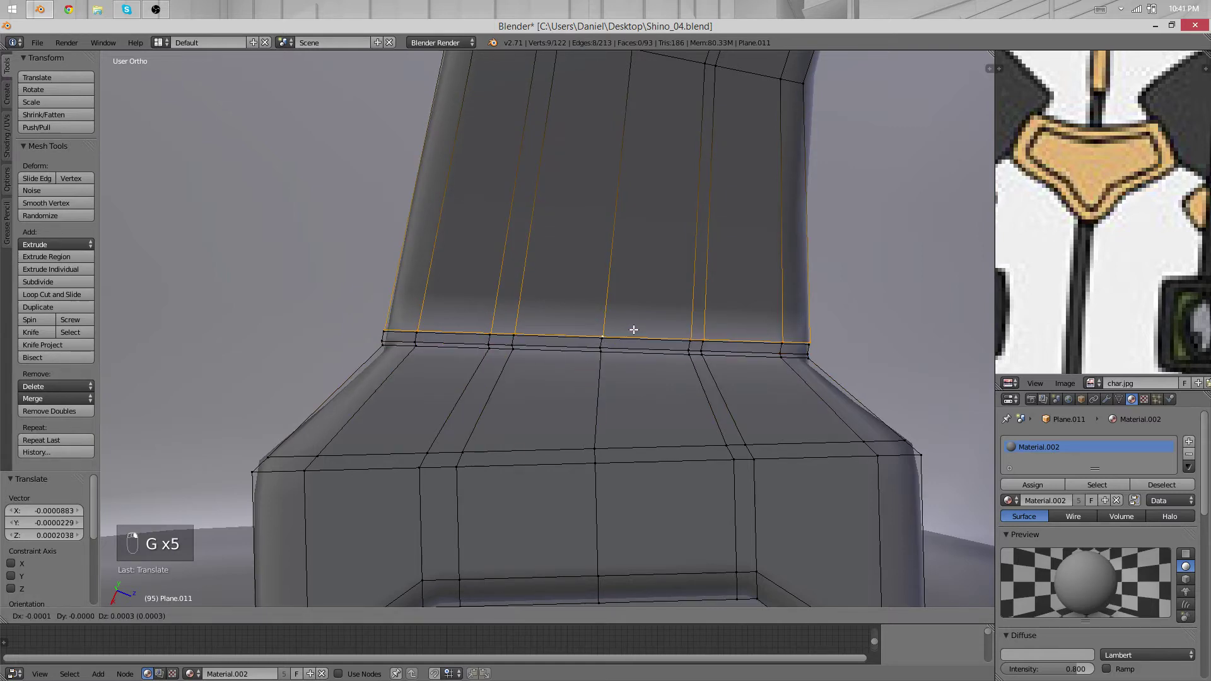
click(633, 328)
key(Tab)
scroll(726, 476, down, 8)
middle_drag(726, 476, 616, 347)
Try a centre point by extruding the strap's lower edge downward, scaling it to 0.465, and moving it -0.008 in Y and -0.005 in Z
key(Tab)
scroll(495, 404, up, 3)
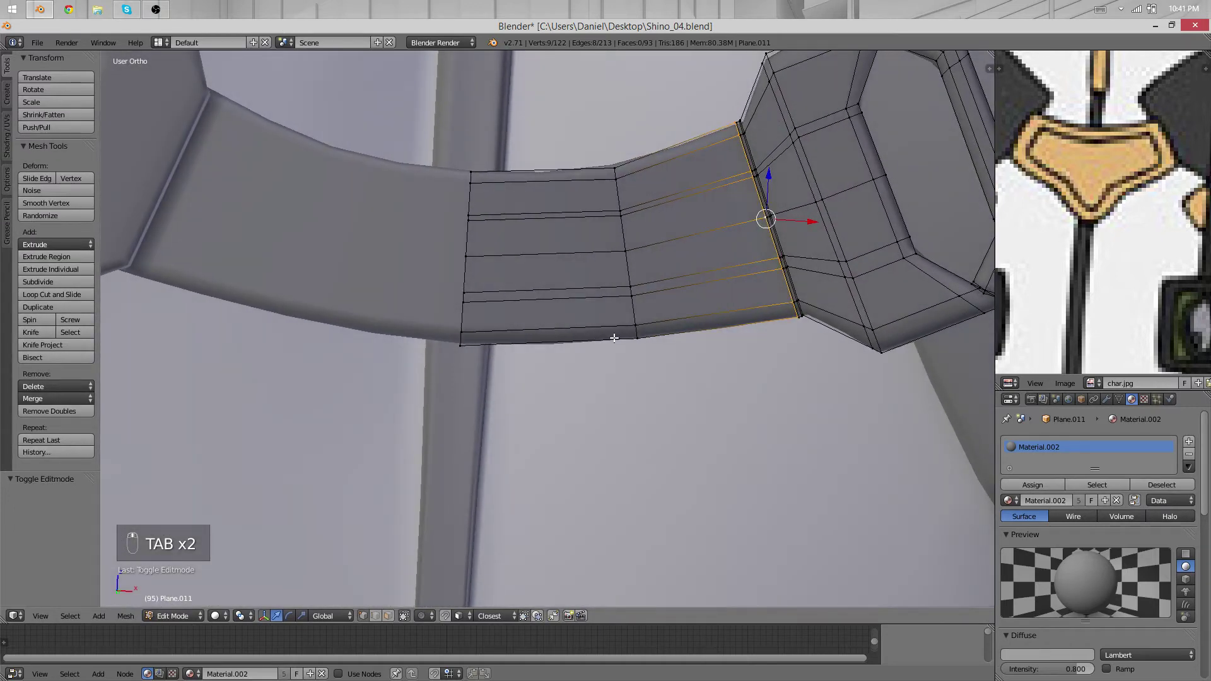
right_click(590, 343)
key(e)
click(504, 517)
key(s)
click(564, 447)
middle_drag(563, 445, 397, 328)
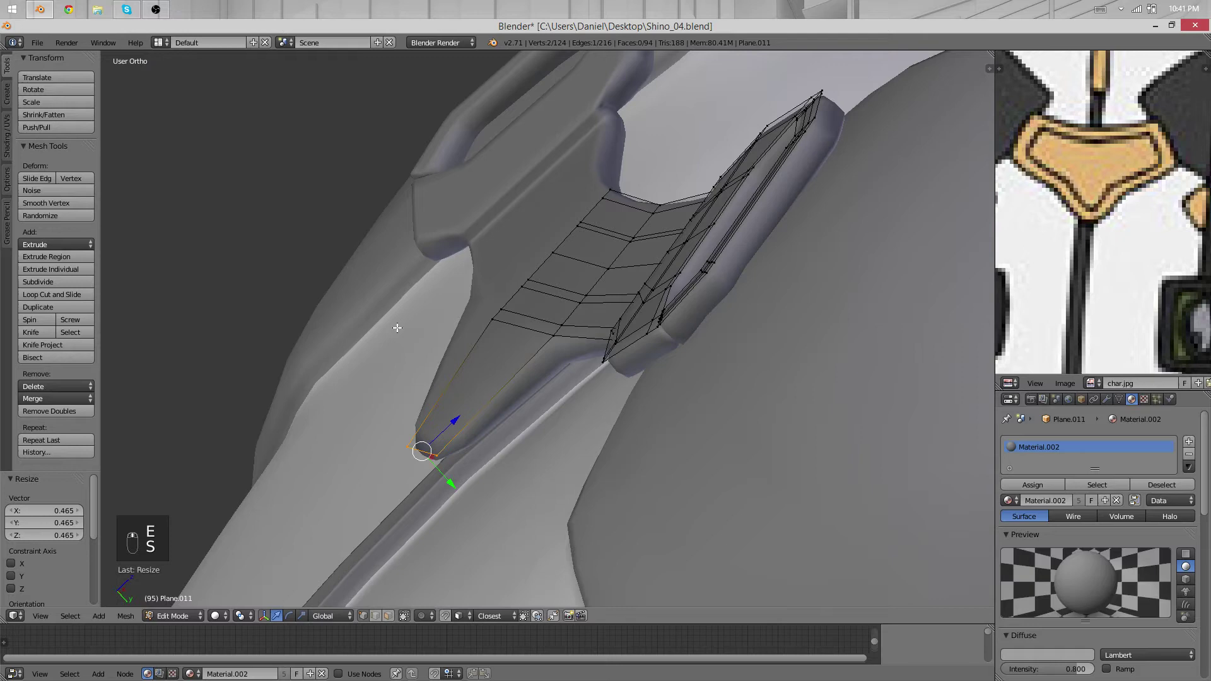
key(g)
click(372, 330)
scroll(373, 329, down, 5)
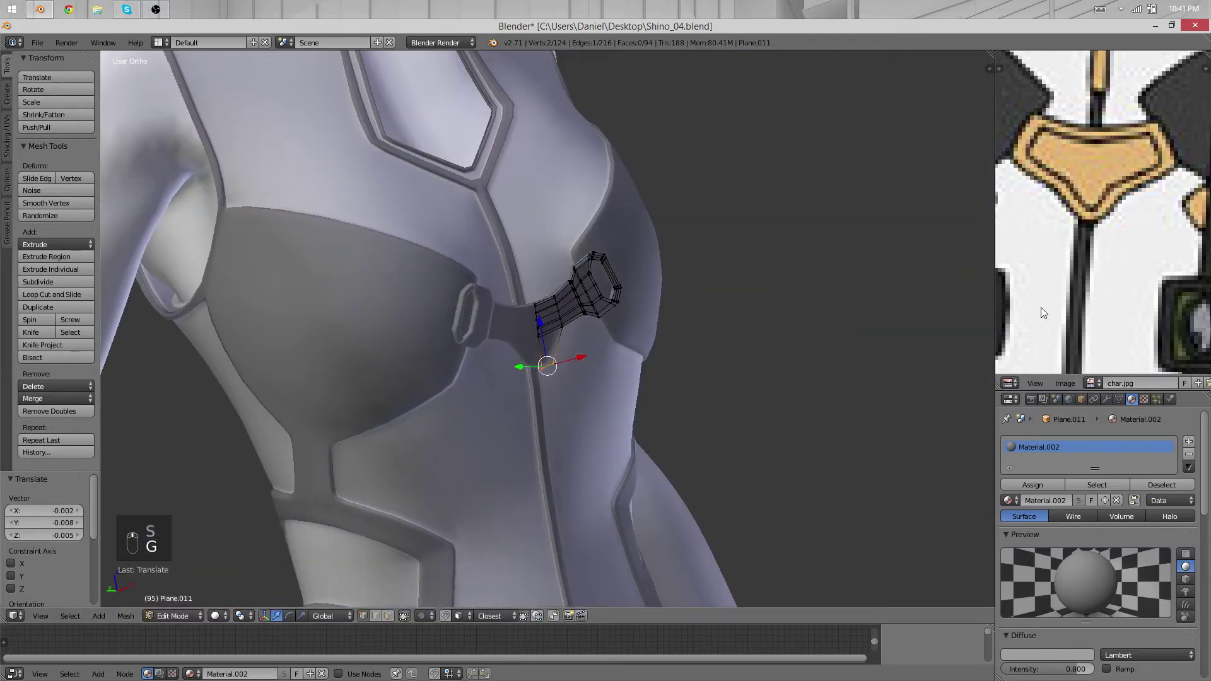
scroll(470, 349, up, 7)
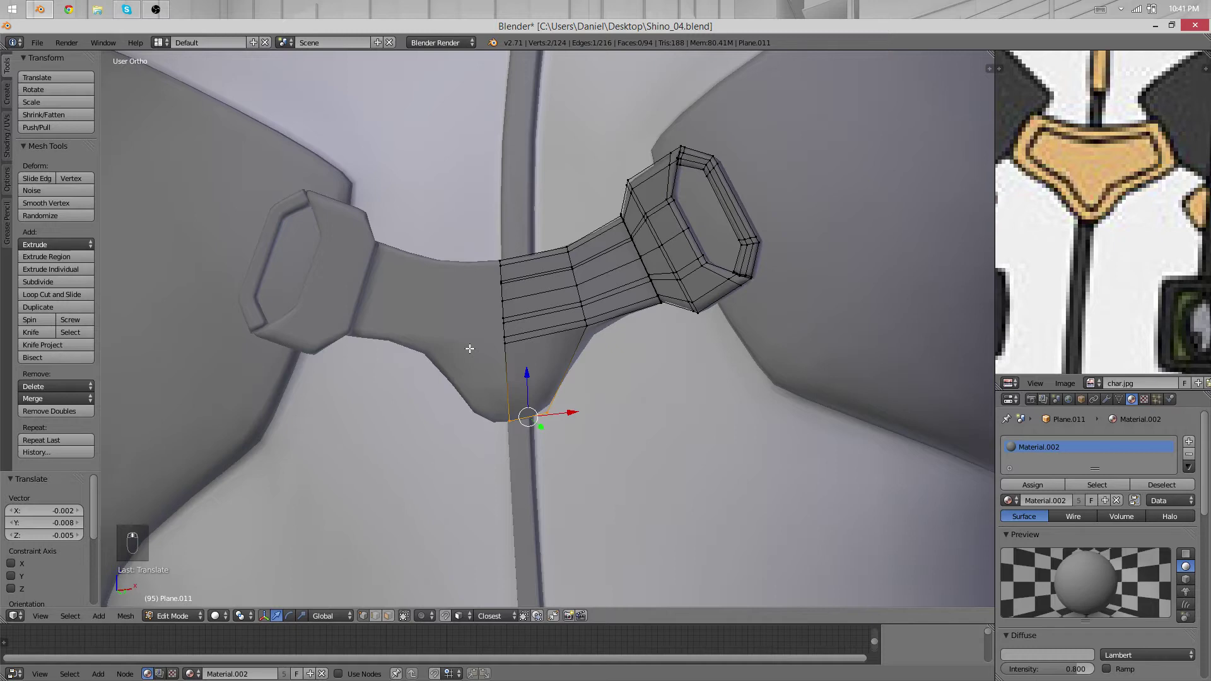
Delete the extruded edge's vertices below the strap's centre and leave mesh editing
scroll(520, 294, down, 6)
middle_drag(522, 295, 614, 314)
key(x)
click(616, 227)
key(Tab)
scroll(631, 259, down, 4)
middle_drag(631, 259, 550, 422)
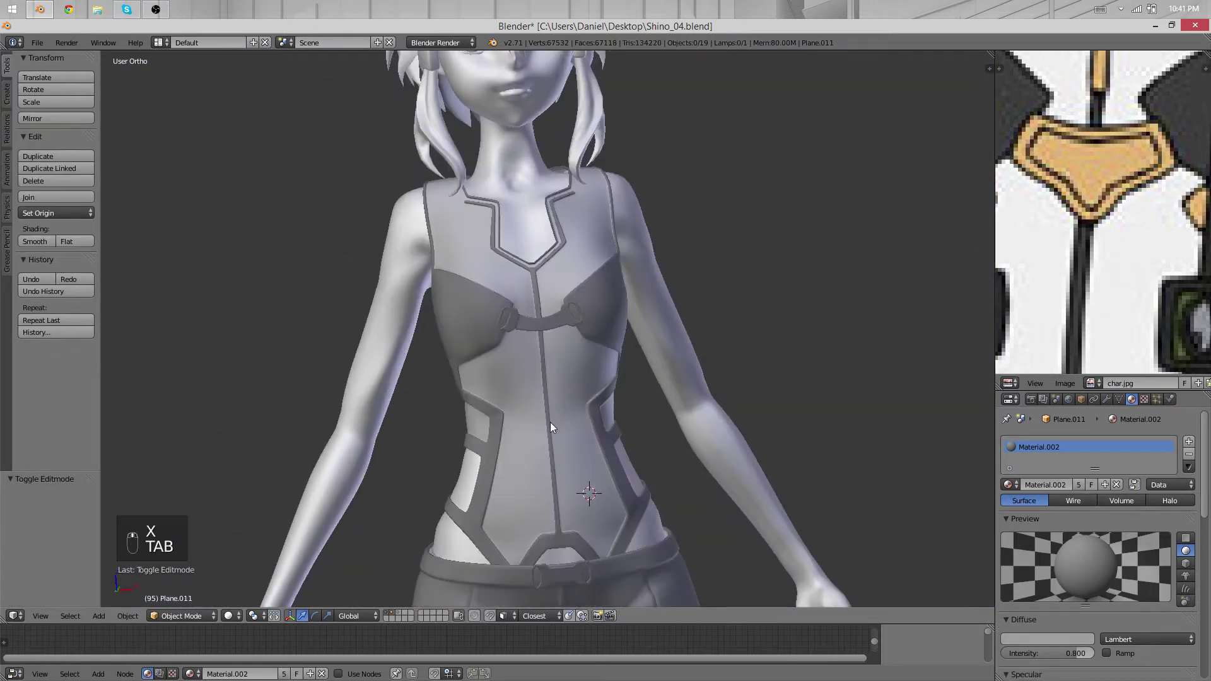
scroll(524, 410, down, 2)
scroll(531, 332, up, 7)
Select the strap's edge loop at the mirror centre in front view and raise it 0.004 in Z
key(Tab)
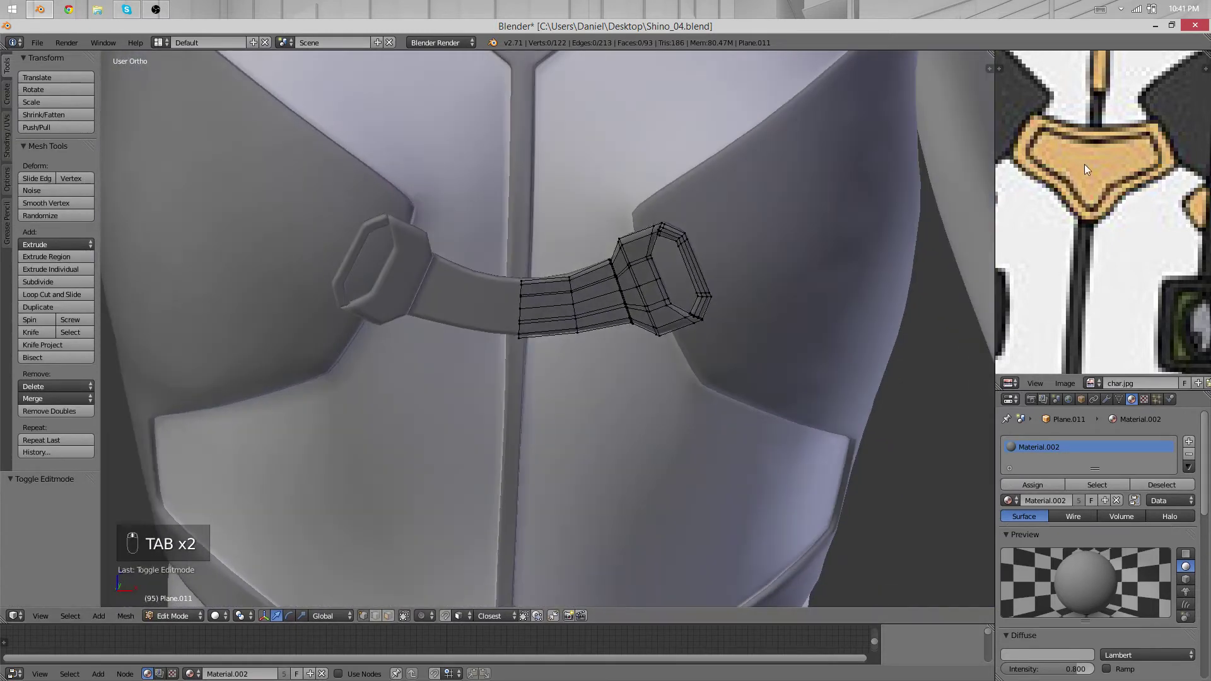
alt+right_click(520, 304)
key(KP_1)
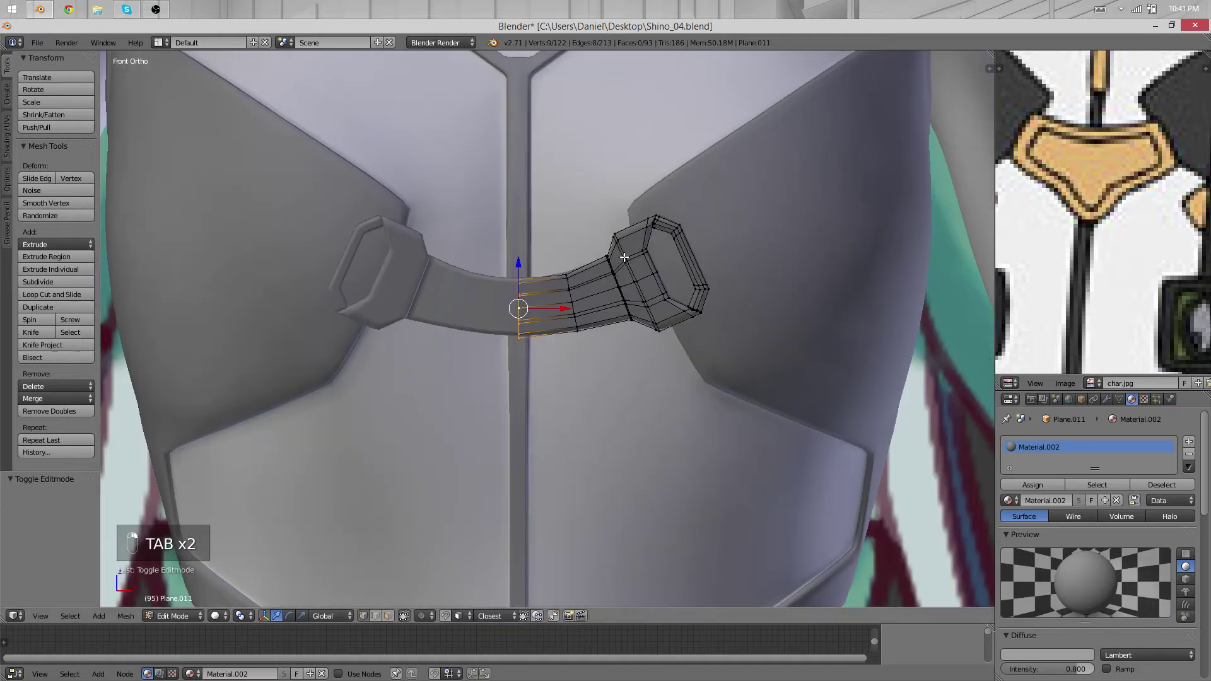
key(g)
click(546, 294)
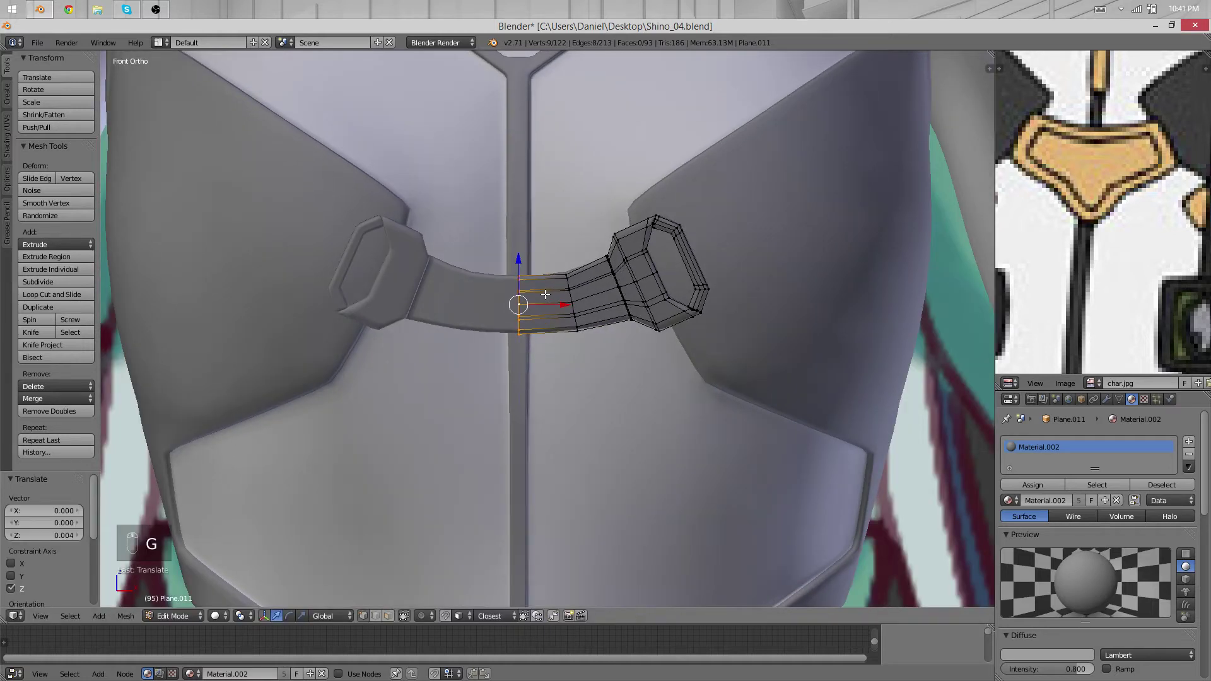
Raise the strap's middle edge loop 0.005 in Z and rotate it about 5.3°
alt+right_click(571, 296)
key(g)
middle_click(570, 289)
click(571, 287)
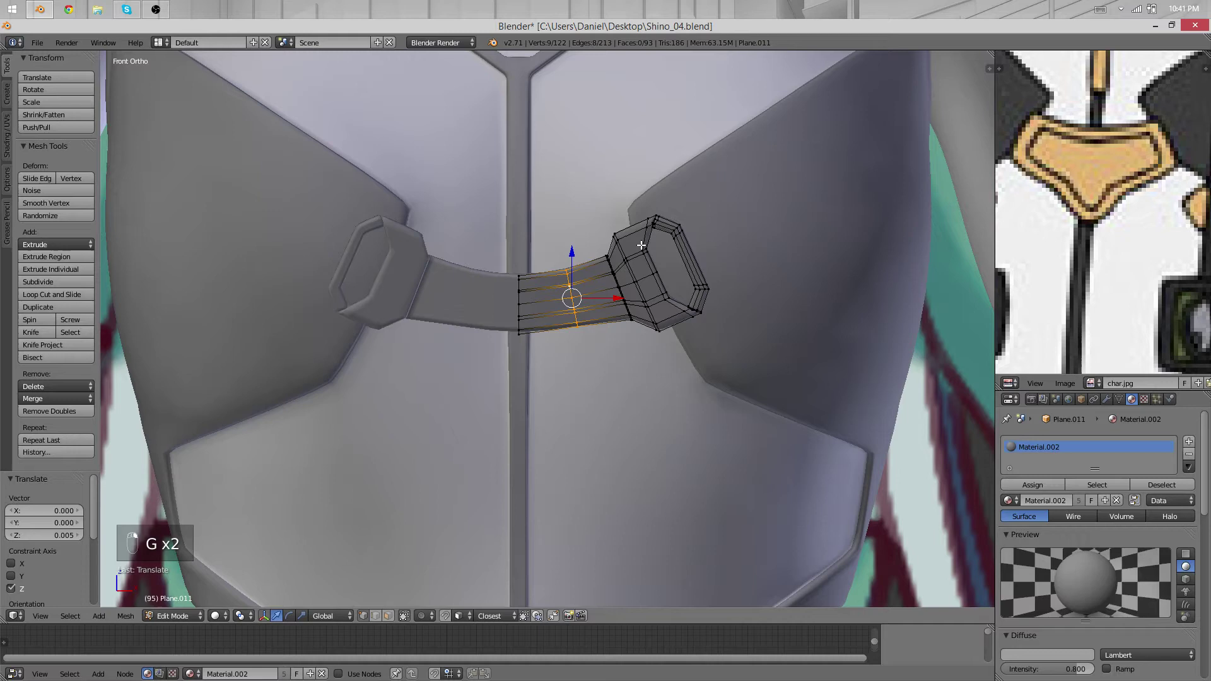
key(r)
click(639, 257)
Raise the strap's centre edge loop about another 0.005 in Z and leave mesh editing
alt+right_click(519, 295)
key(g)
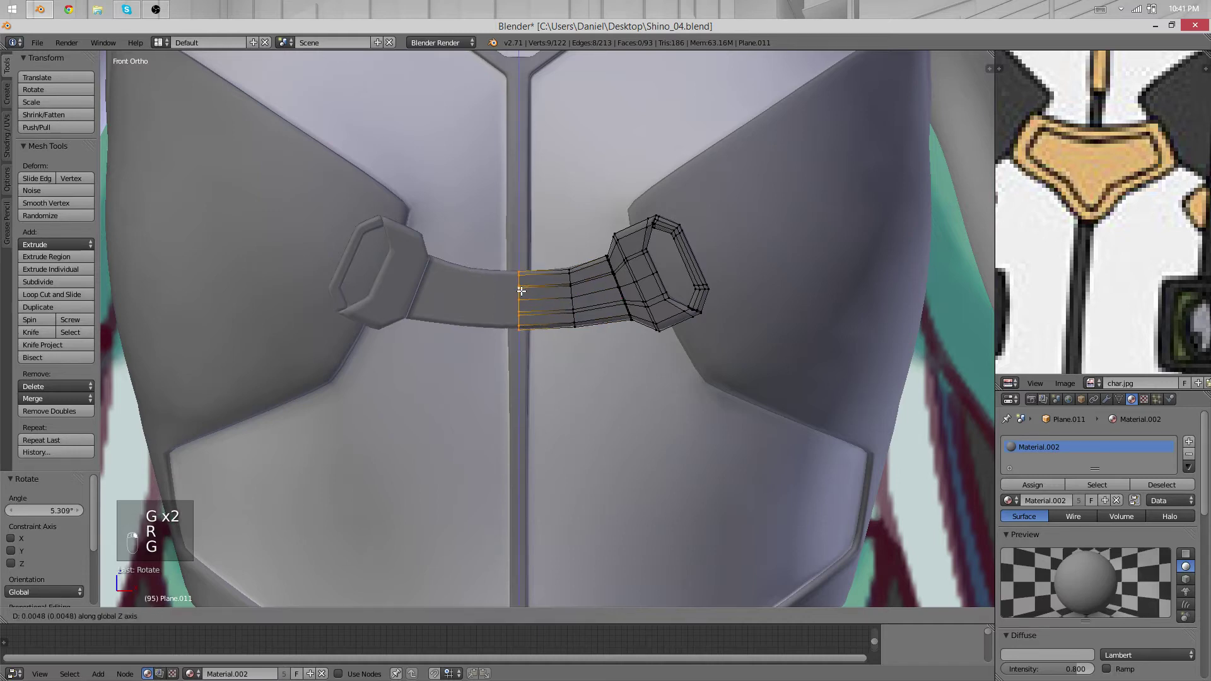
click(521, 290)
key(Tab)
scroll(669, 331, down, 1)
middle_drag(678, 336, 512, 434)
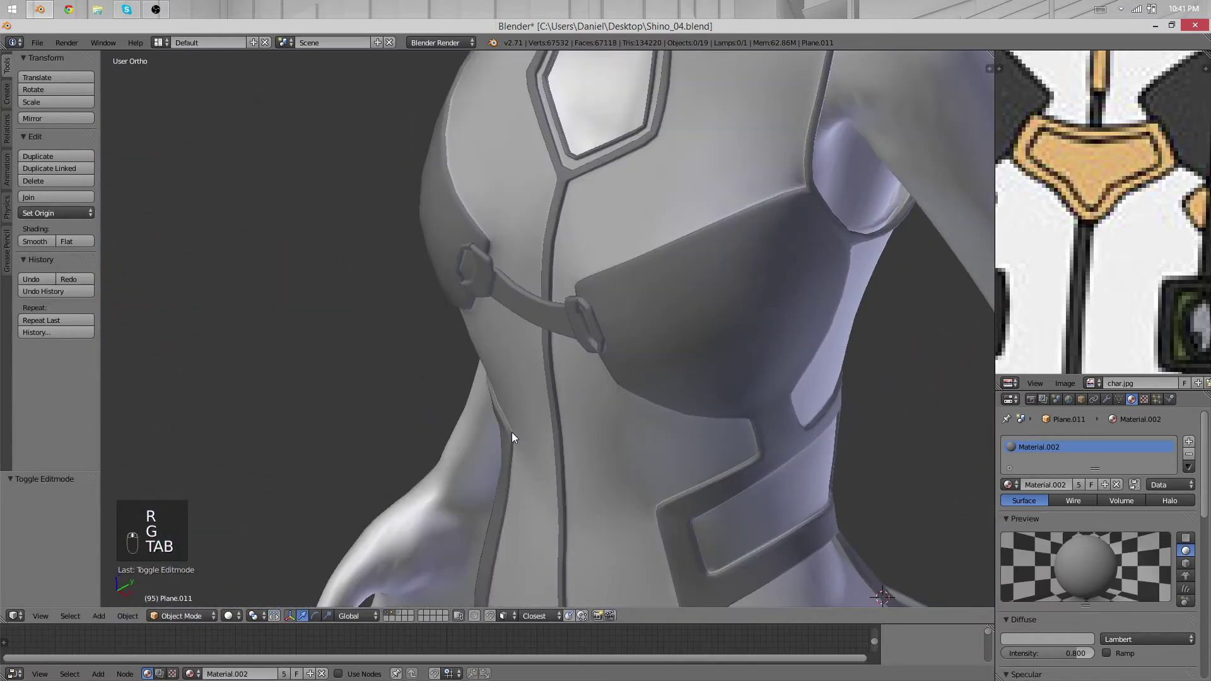
Move the strap's centre edge loop 0.007 along Y toward the chest, then fine-tune its depth along Y
key(Tab)
scroll(512, 433, up, 5)
key(g)
click(564, 358)
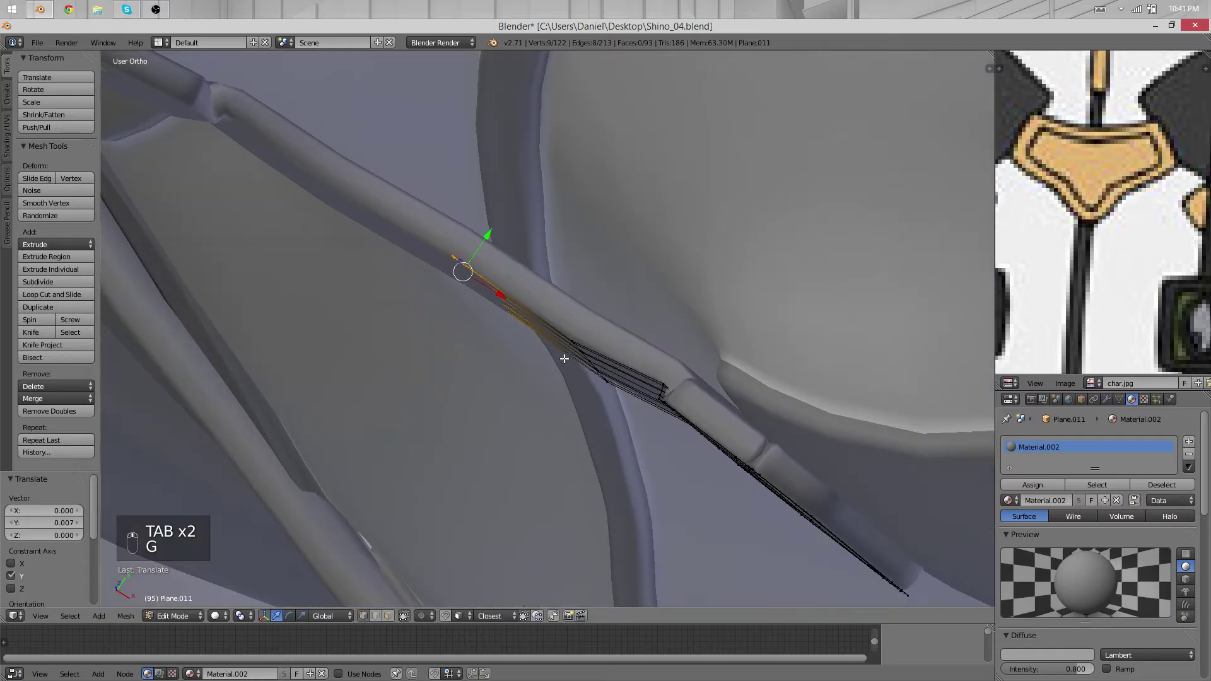
mouse_move(576, 349)
middle_down()
mouse_move(601, 289)
mouse_move(587, 354)
middle_up()
key(g)
key(y)
click(587, 356)
key(Tab)
scroll(520, 448, down, 3)
middle_drag(520, 448, 550, 202)
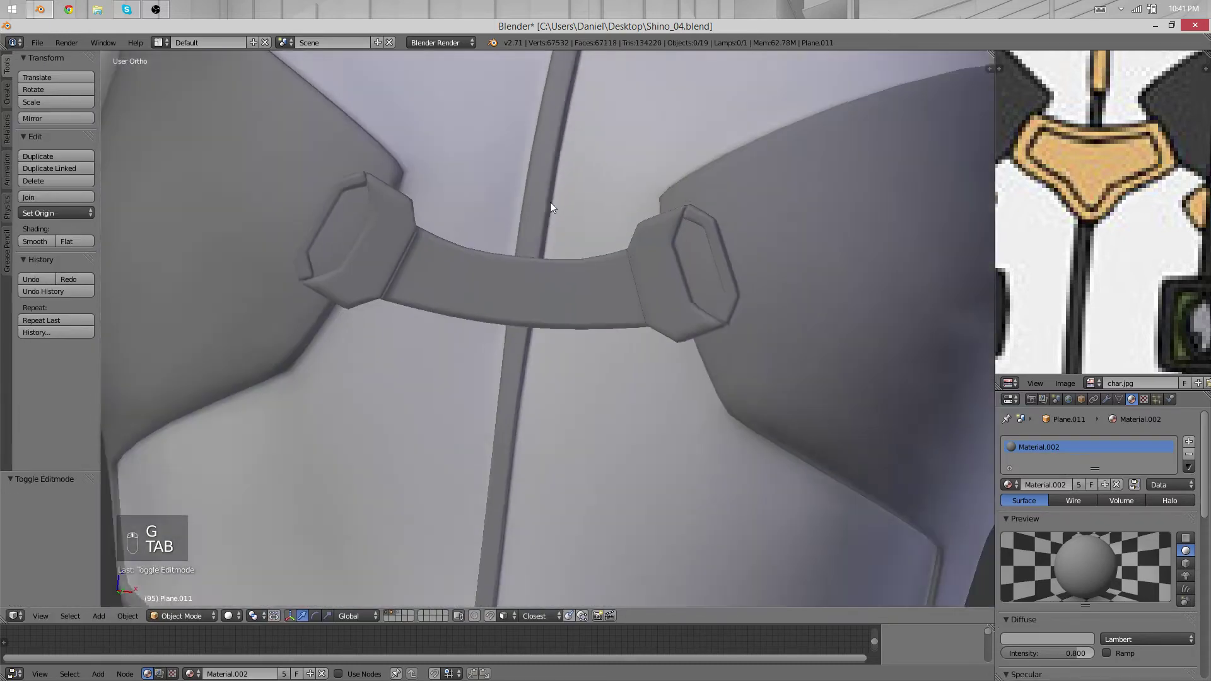
Lower the strap's bottom edge at the centre slightly along Z and deselect the finished chest ornament
scroll(554, 227, down, 8)
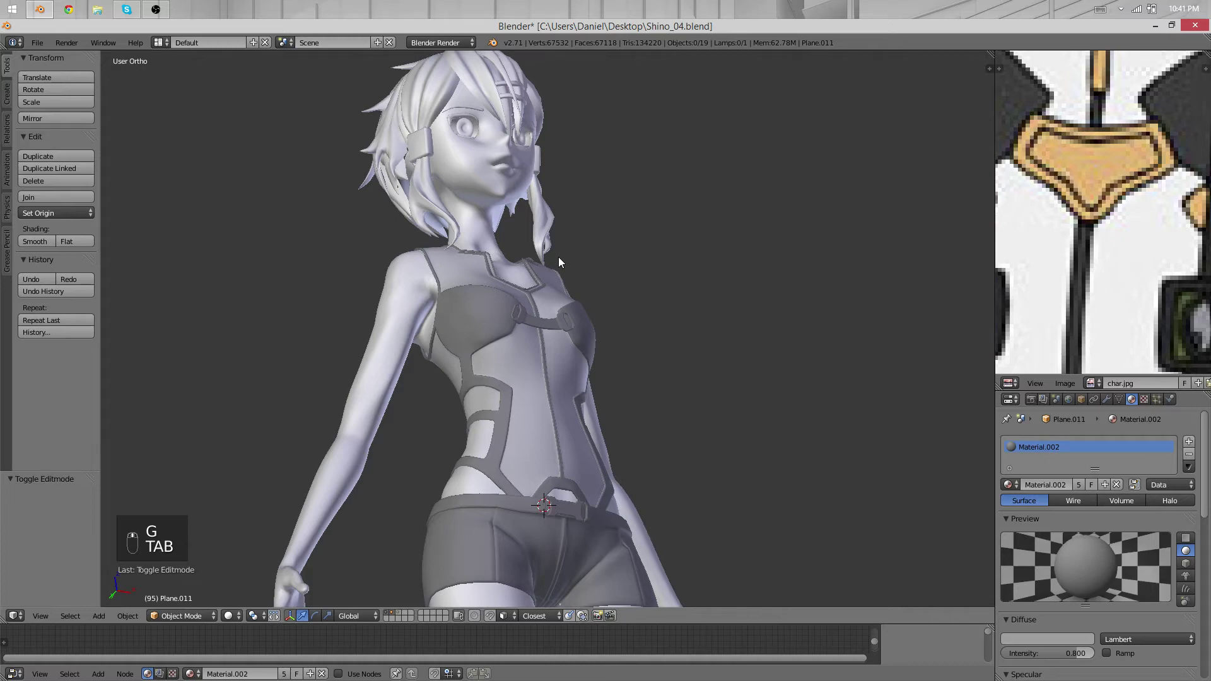
scroll(558, 257, up, 8)
middle_drag(600, 357, 658, 324)
key(KP_1)
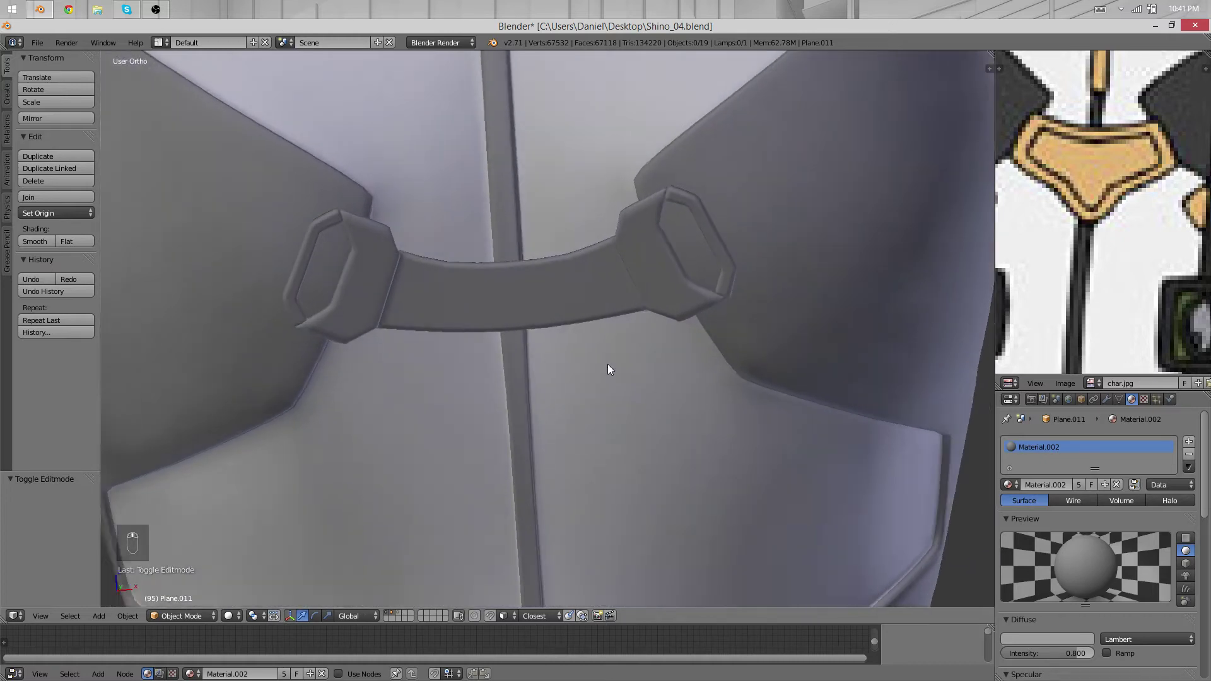
key(Tab)
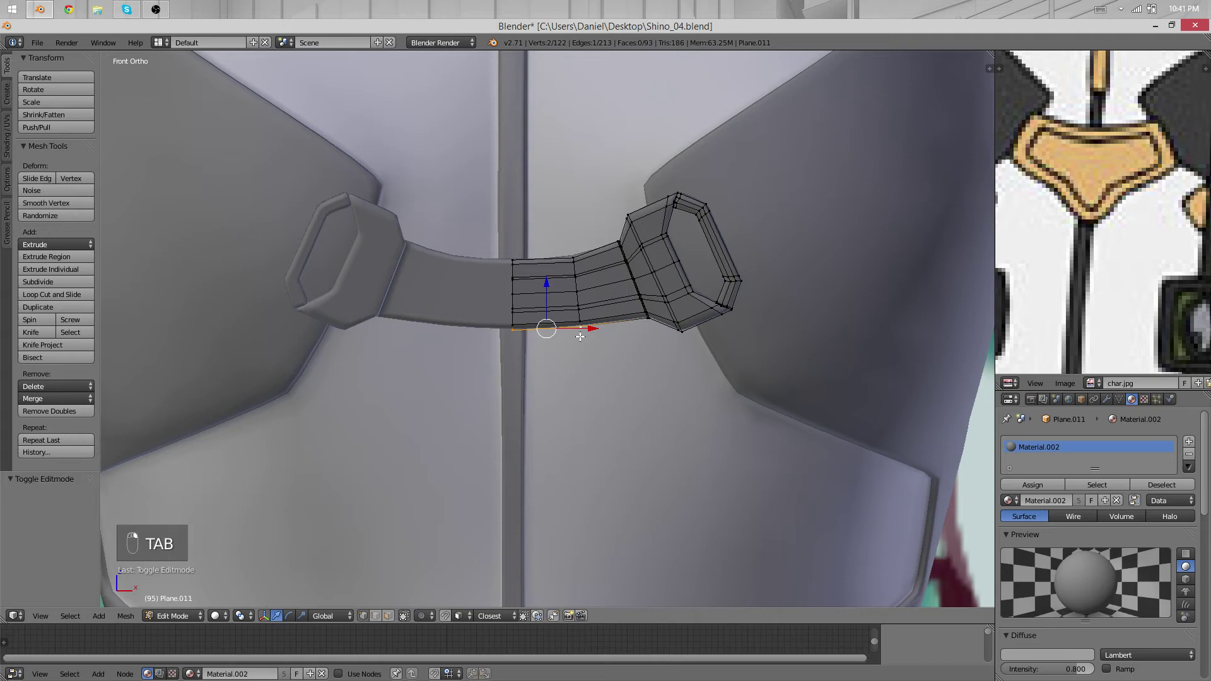
key(g)
key(z)
click(579, 340)
key(Tab)
scroll(571, 368, down, 9)
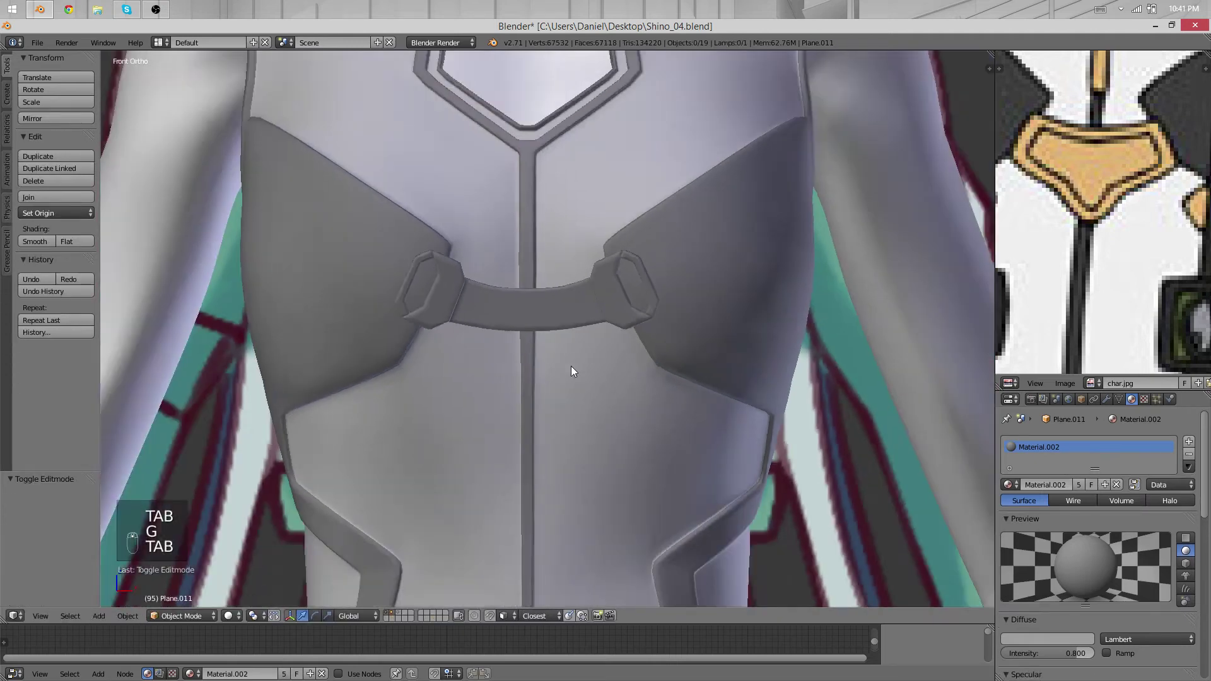
key(a)
key(a)
middle_drag(518, 410, 610, 440)
key(a)
Examine the model's waist and belt area and the matching lower torso details in the reference image
scroll(524, 483, up, 2)
scroll(610, 434, up, 2)
scroll(1082, 298, up, 1)
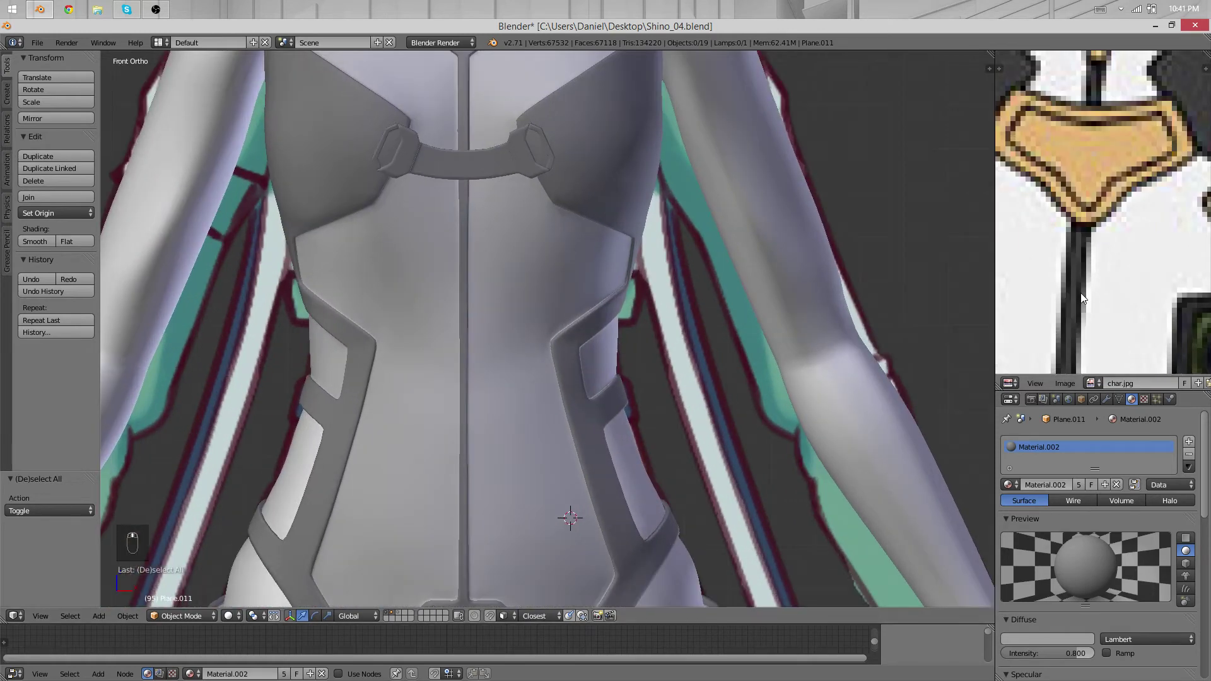
scroll(1083, 307, down, 2)
scroll(942, 315, down, 3)
scroll(751, 283, up, 2)
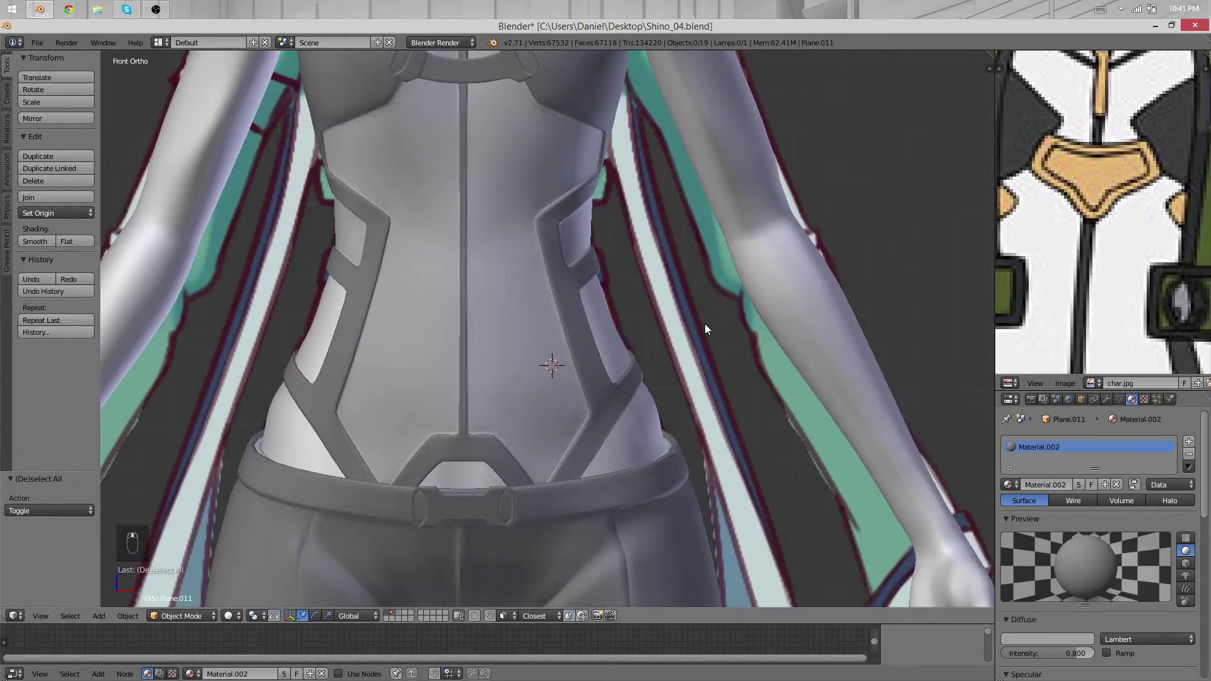
scroll(676, 390, up, 2)
scroll(627, 158, down, 3)
scroll(626, 392, up, 1)
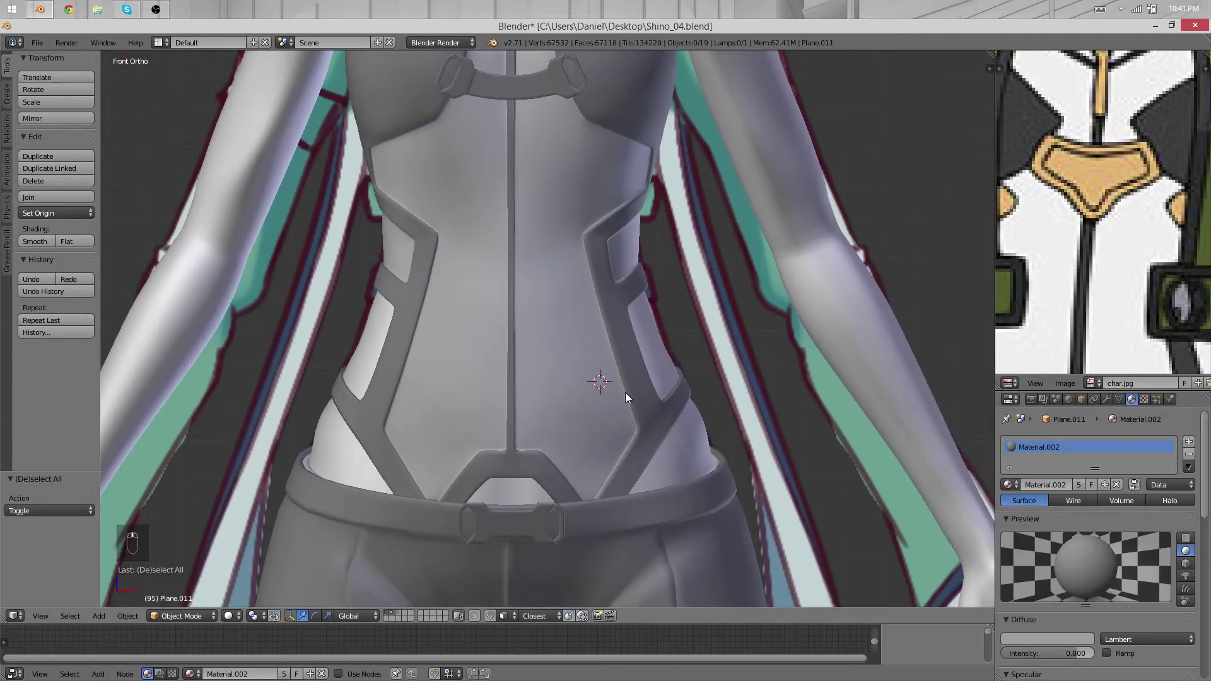
scroll(626, 392, down, 2)
key(Tab)
scroll(591, 439, up, 2)
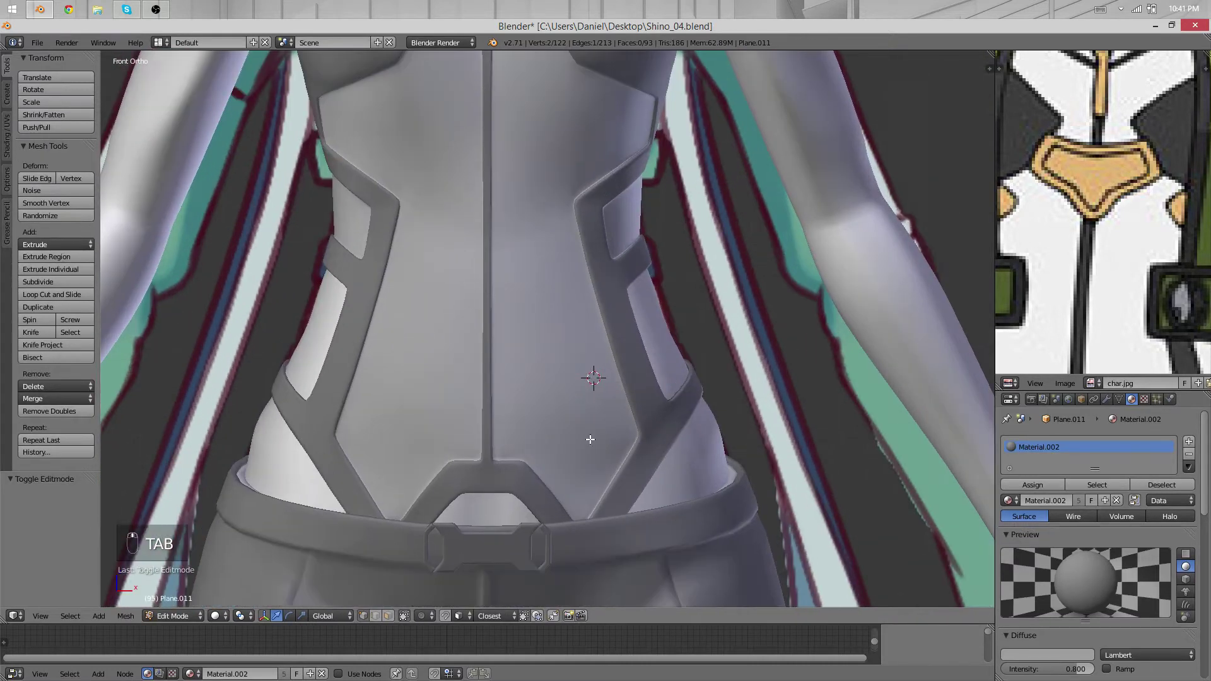
scroll(591, 440, down, 2)
scroll(627, 249, up, 3)
key(Tab)
scroll(630, 245, down, 1)
scroll(629, 245, up, 1)
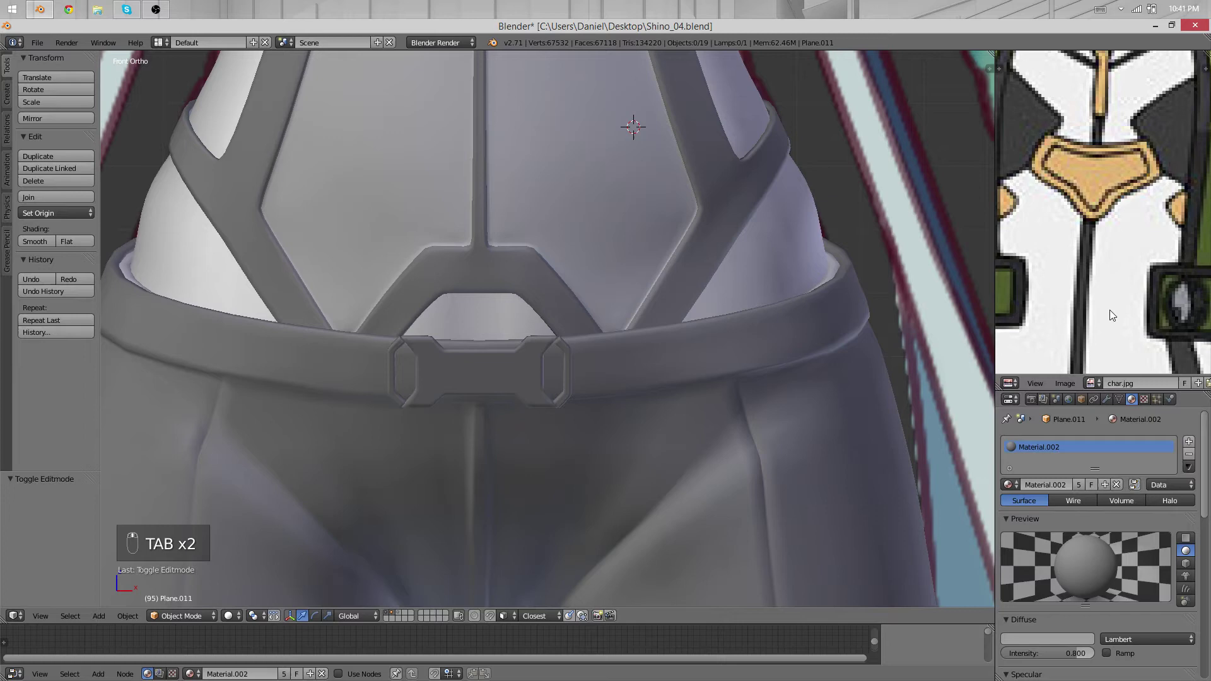
middle_drag(1113, 315, 1101, 180)
middle_drag(1126, 313, 1108, 164)
middle_drag(1114, 309, 1097, 149)
middle_drag(1137, 342, 1119, 282)
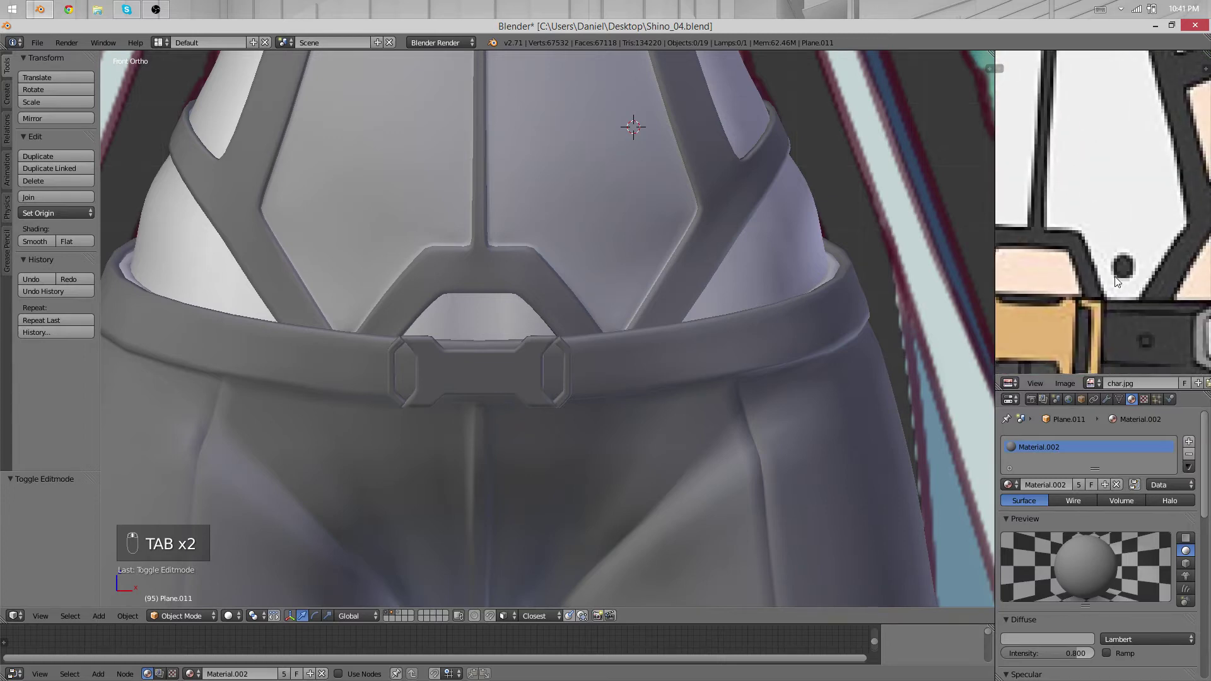
scroll(633, 281, up, 2)
scroll(614, 275, down, 3)
key(shift+a)
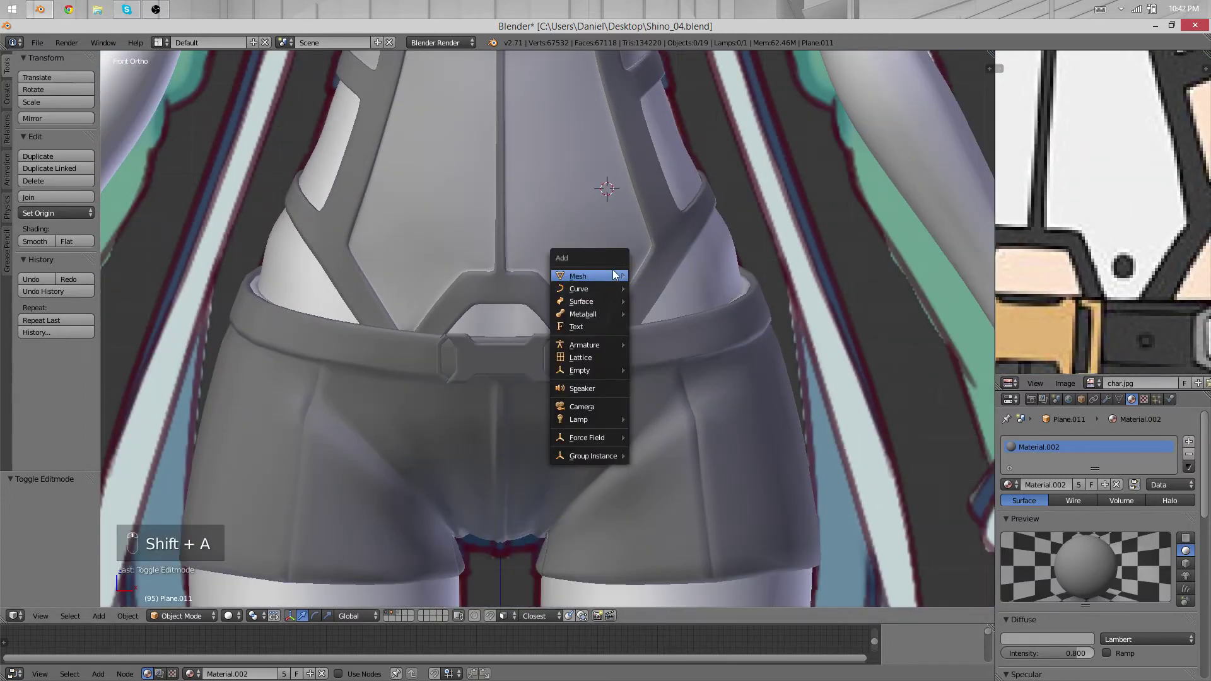
mouse_move(614, 275)
click(656, 300)
double_click(38, 511)
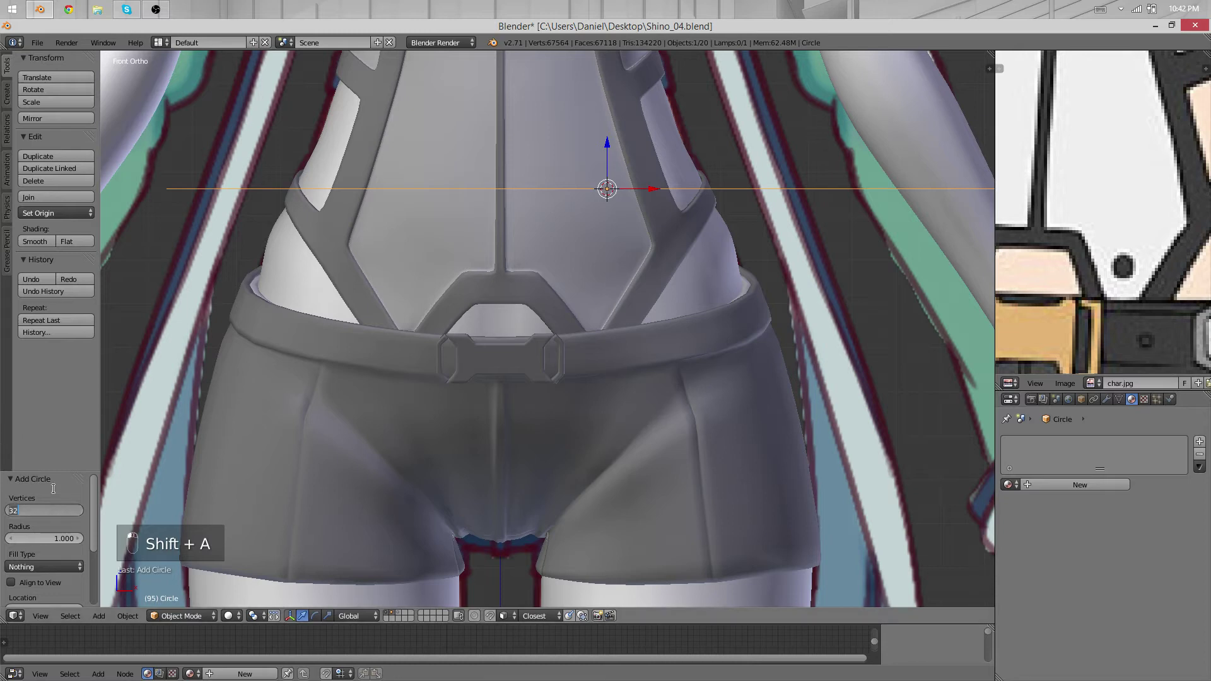
key(Return)
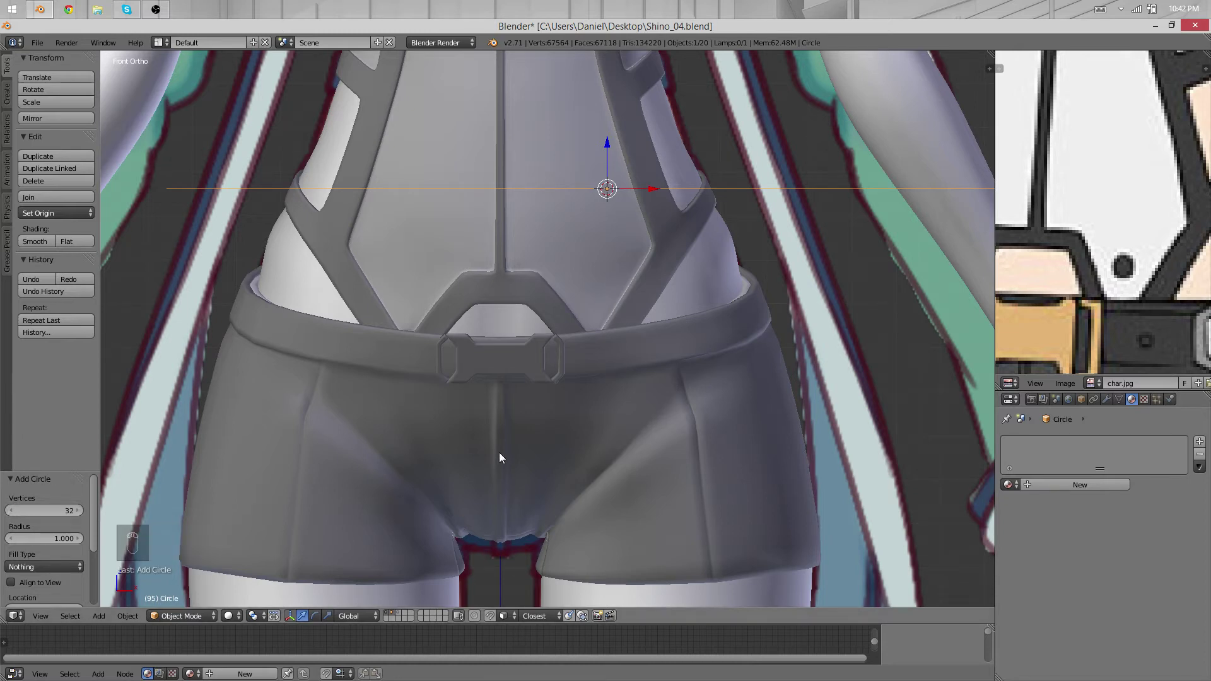
key(alt+g)
key(Tab)
scroll(499, 453, down, 5)
key(r)
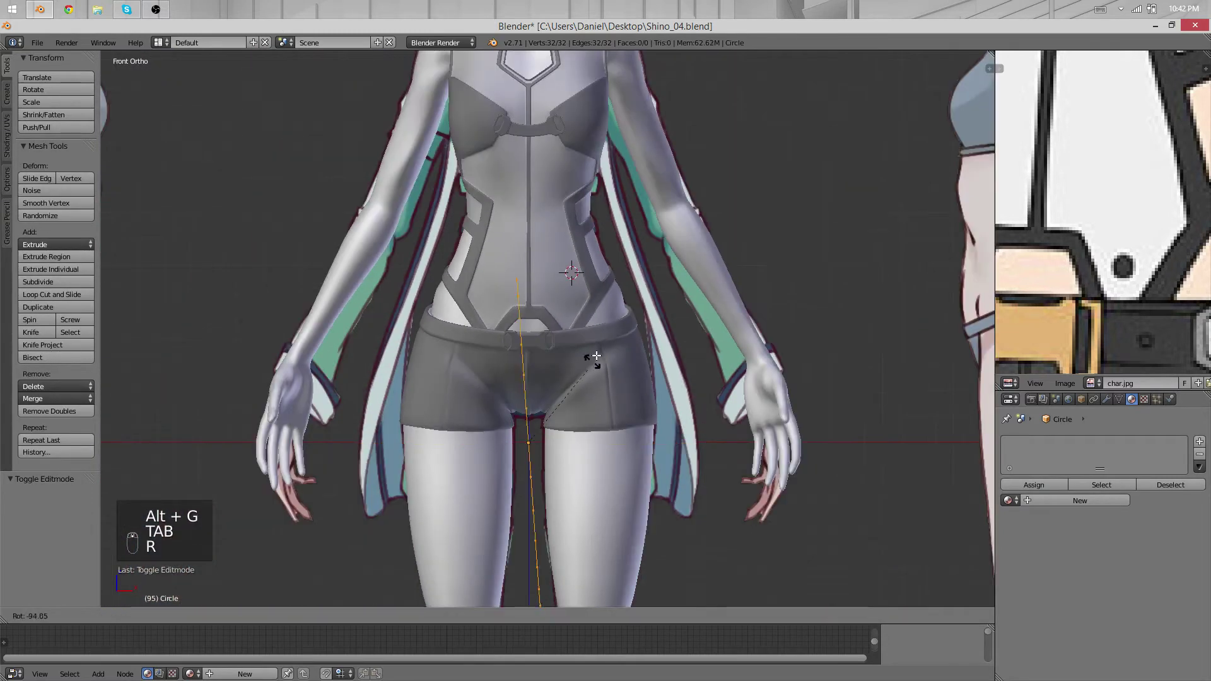
key(r)
key(r)
click(508, 402)
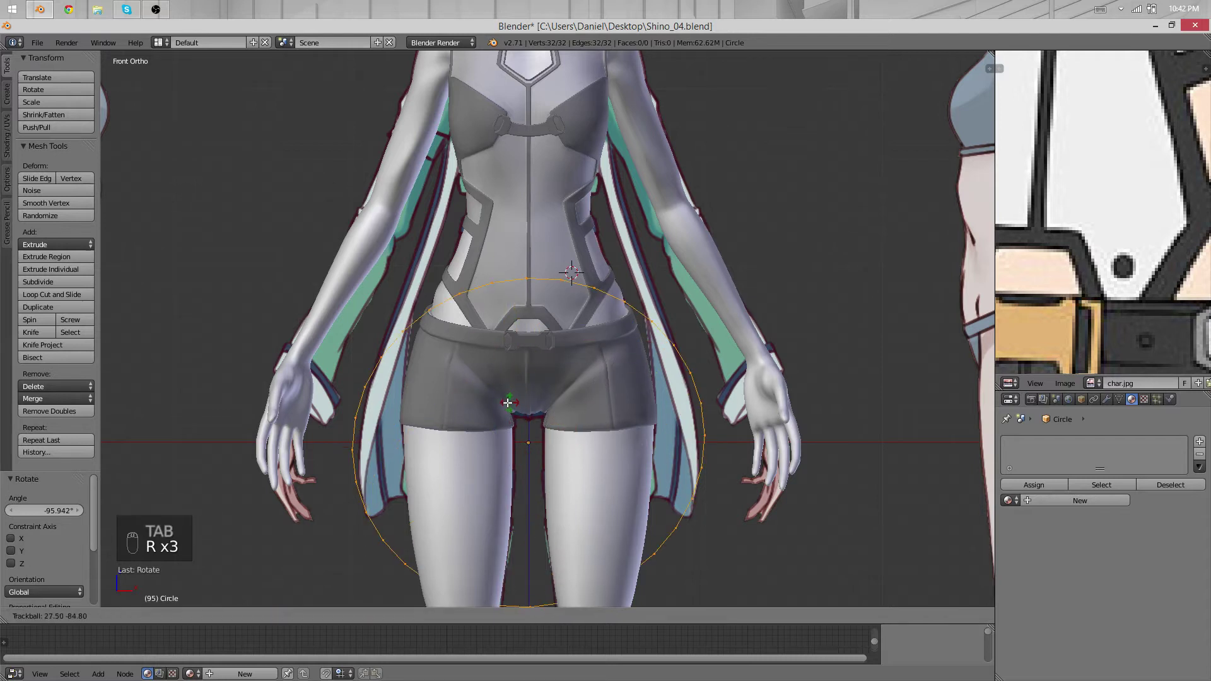
key(Tab)
key(ctrl+z)
key(x)
click(538, 421)
Add a mesh circle with 8 vertices and clear its location to the world origin
key(shift+a)
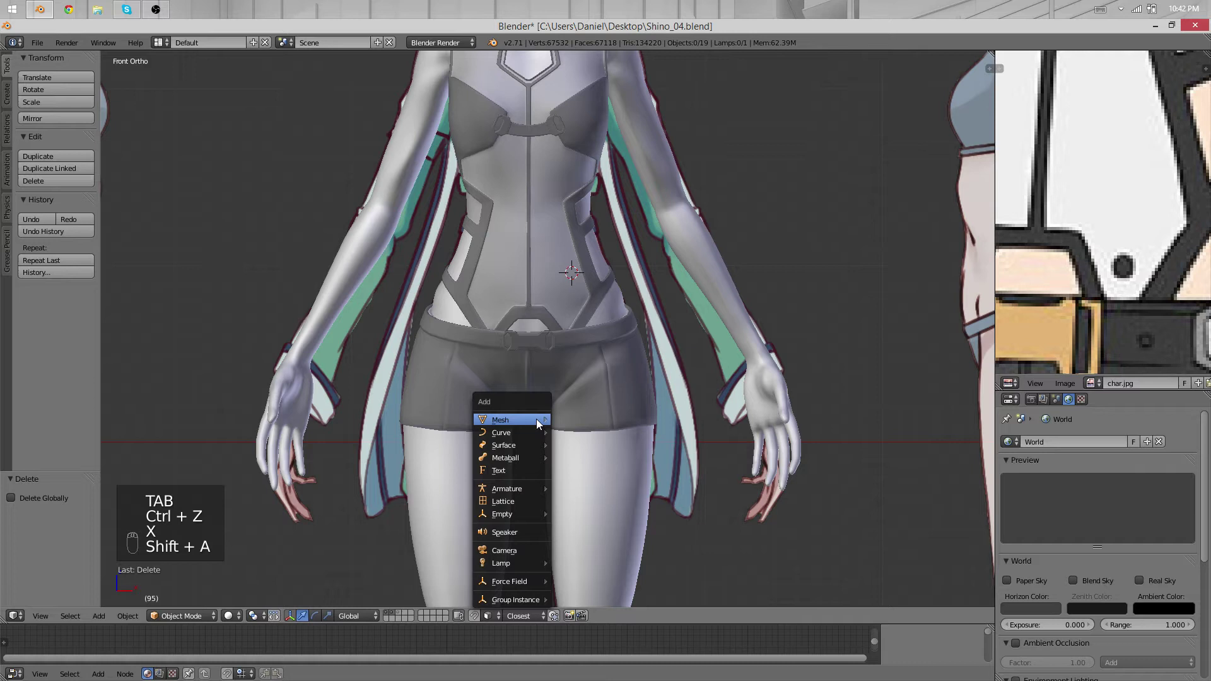
mouse_move(539, 421)
click(593, 446)
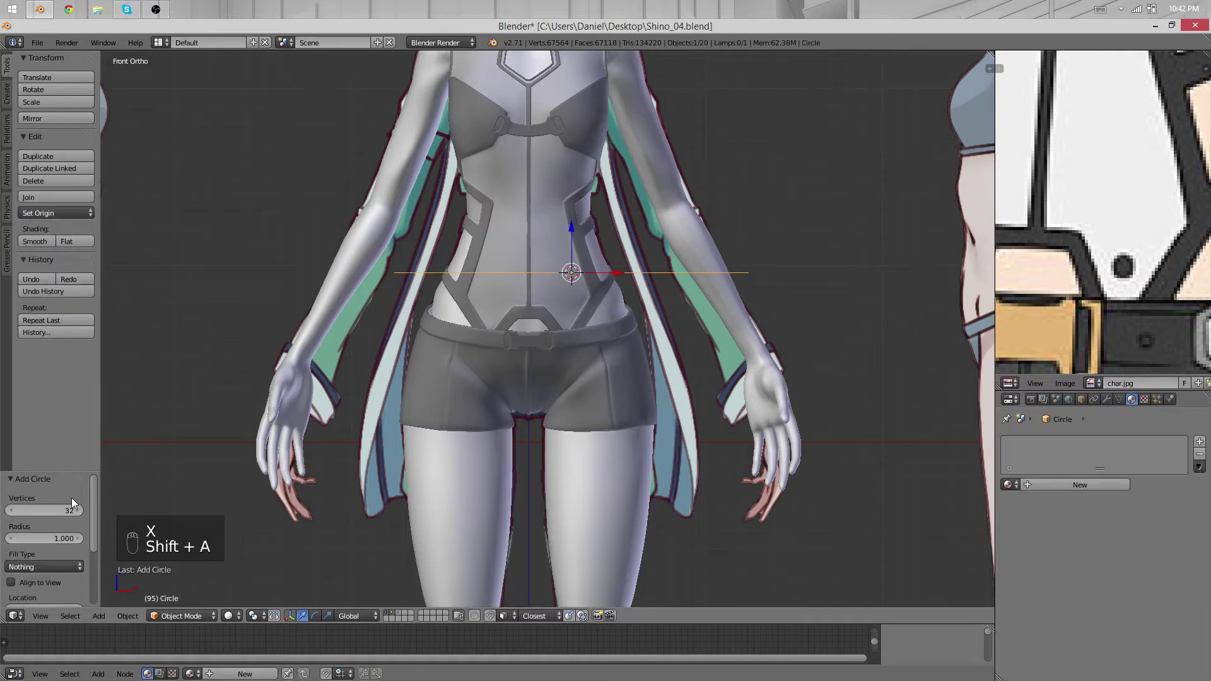
key(BackSpace)
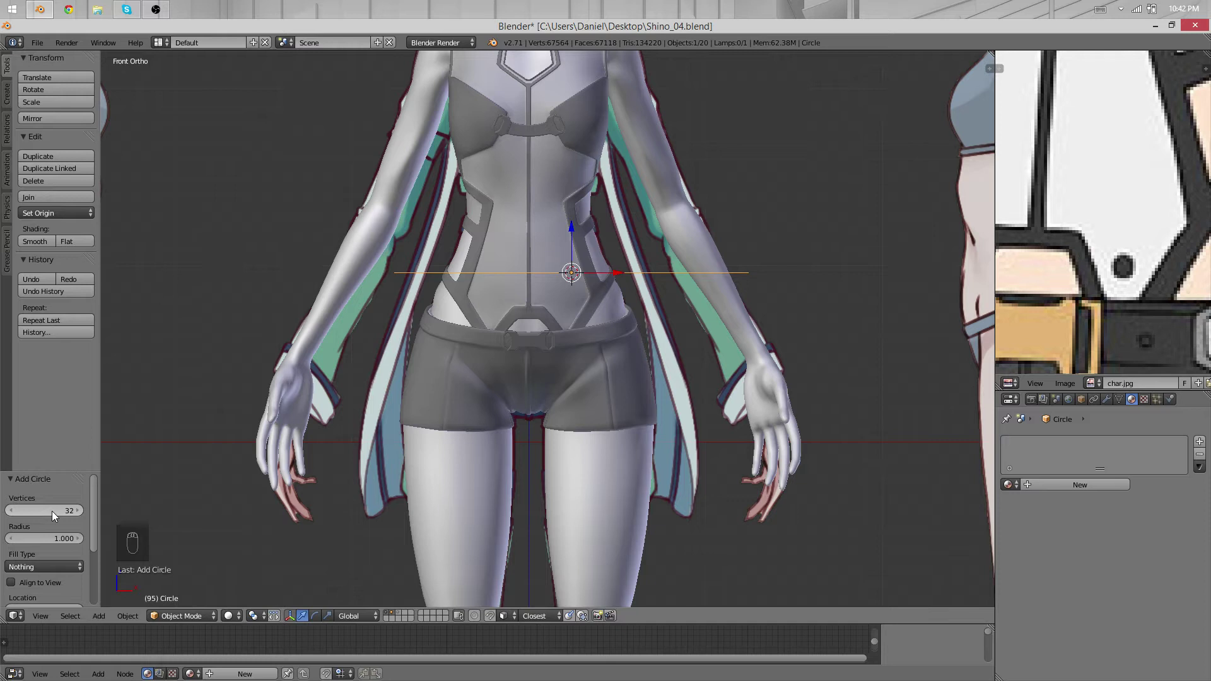
click(52, 511)
text(8)
key(alt+g)
In mesh editing, move the whole circle up beside the waist, tilt it freely, and scale it to about 0.232
key(Tab)
key(a)
key(a)
key(a)
key(a)
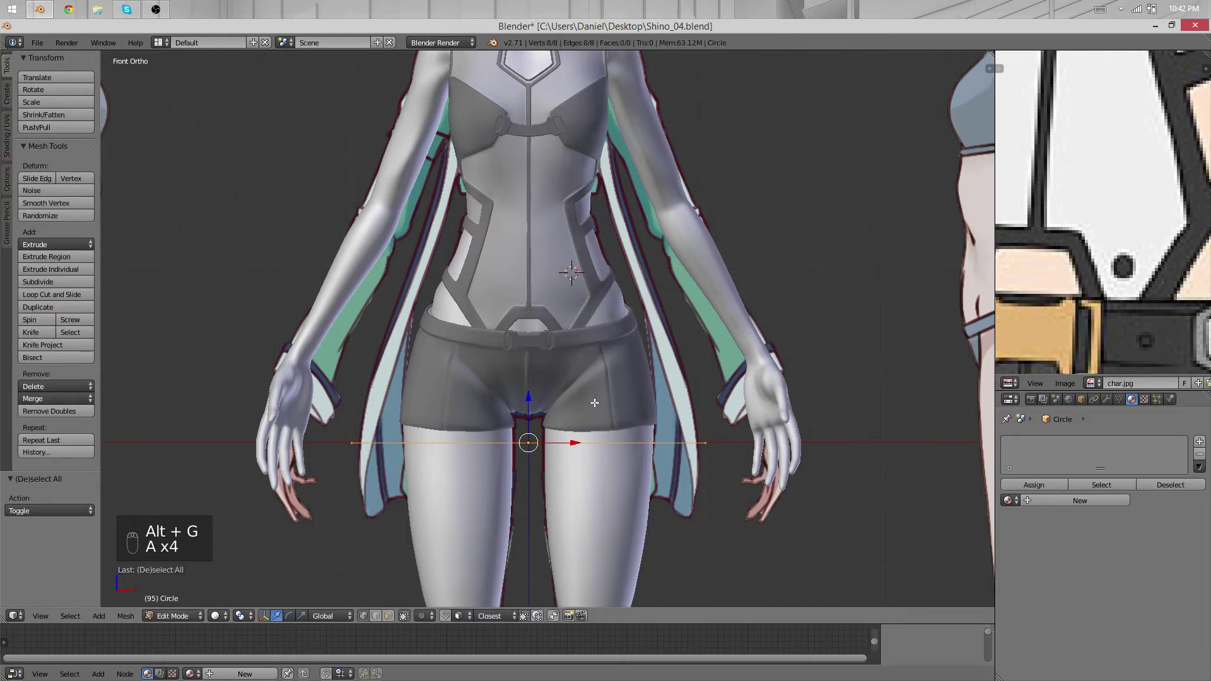
key(g)
click(655, 251)
key(r)
key(r)
click(721, 310)
key(s)
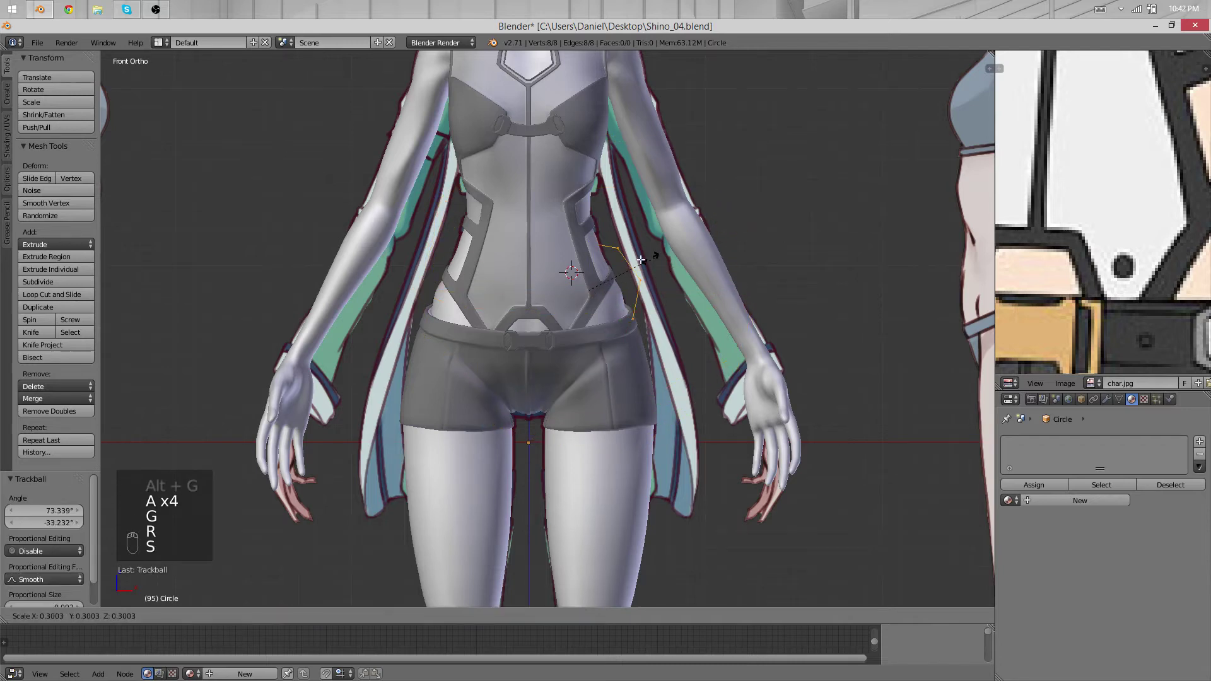
click(586, 305)
Turn on snapping, move the circle onto the front of the hip area, and scale it to about 0.291
key(shift+Tab)
key(g)
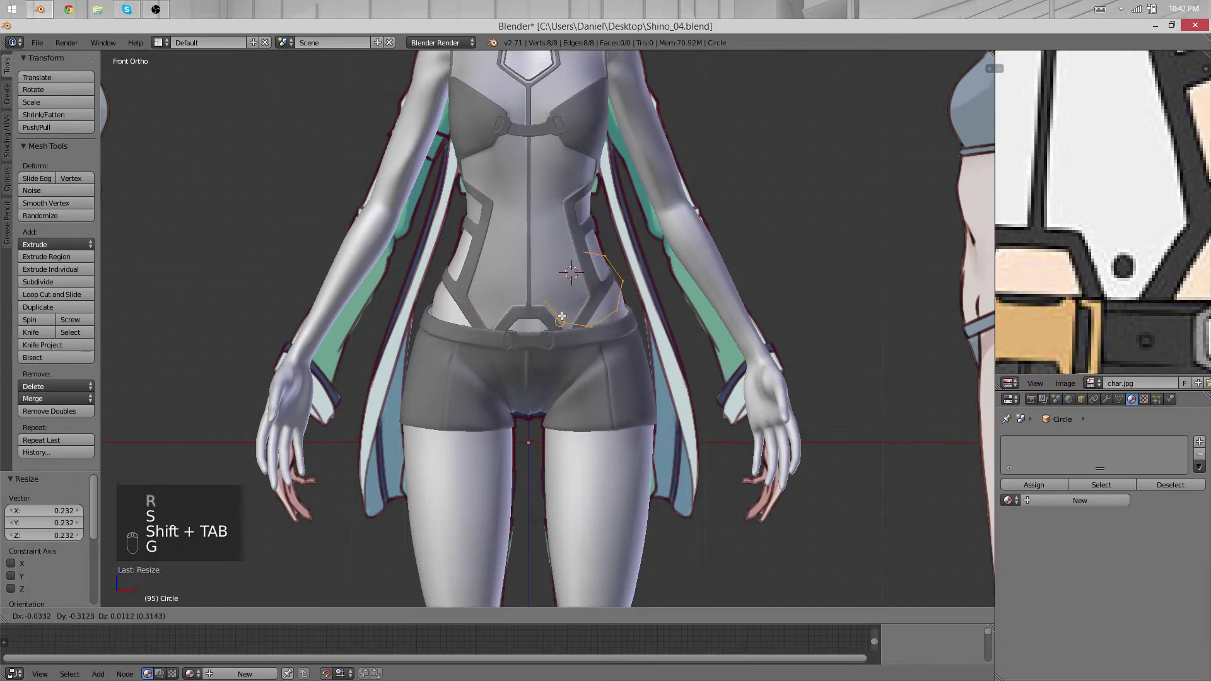
click(564, 314)
scroll(563, 314, up, 2)
key(s)
click(593, 241)
Scale the circle to about 0.454 and place it on the bodysuit panel's lower corner above the belt
key(g)
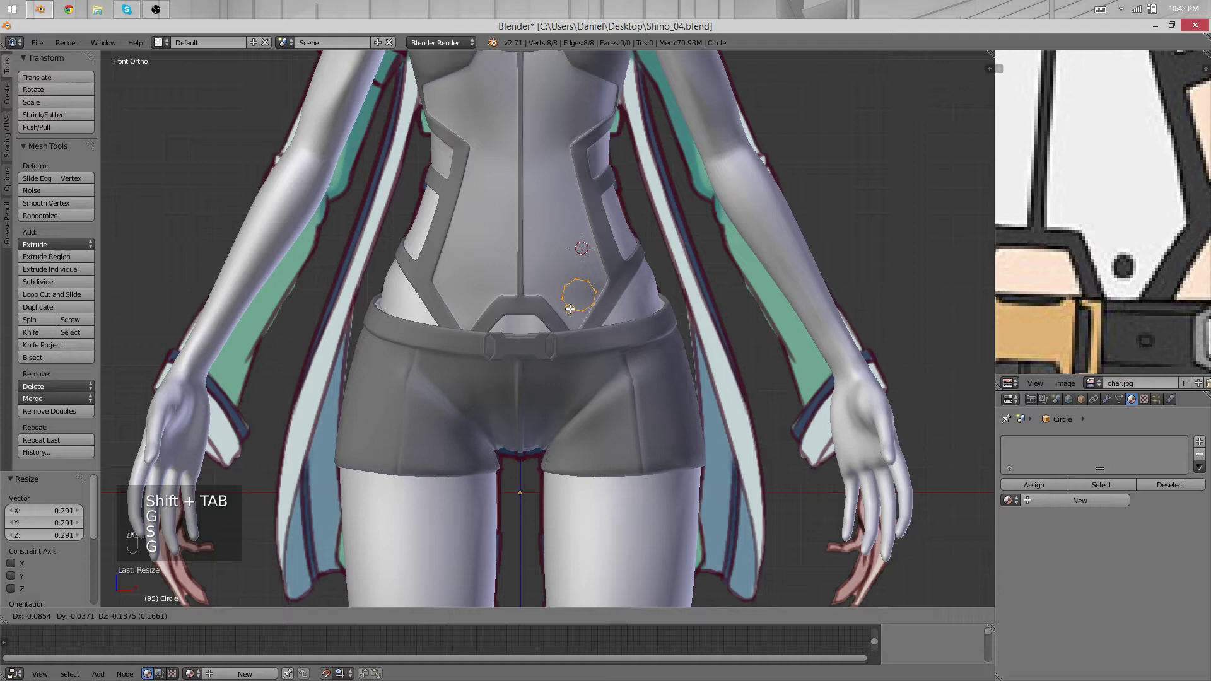
click(571, 310)
key(g)
click(585, 303)
key(s)
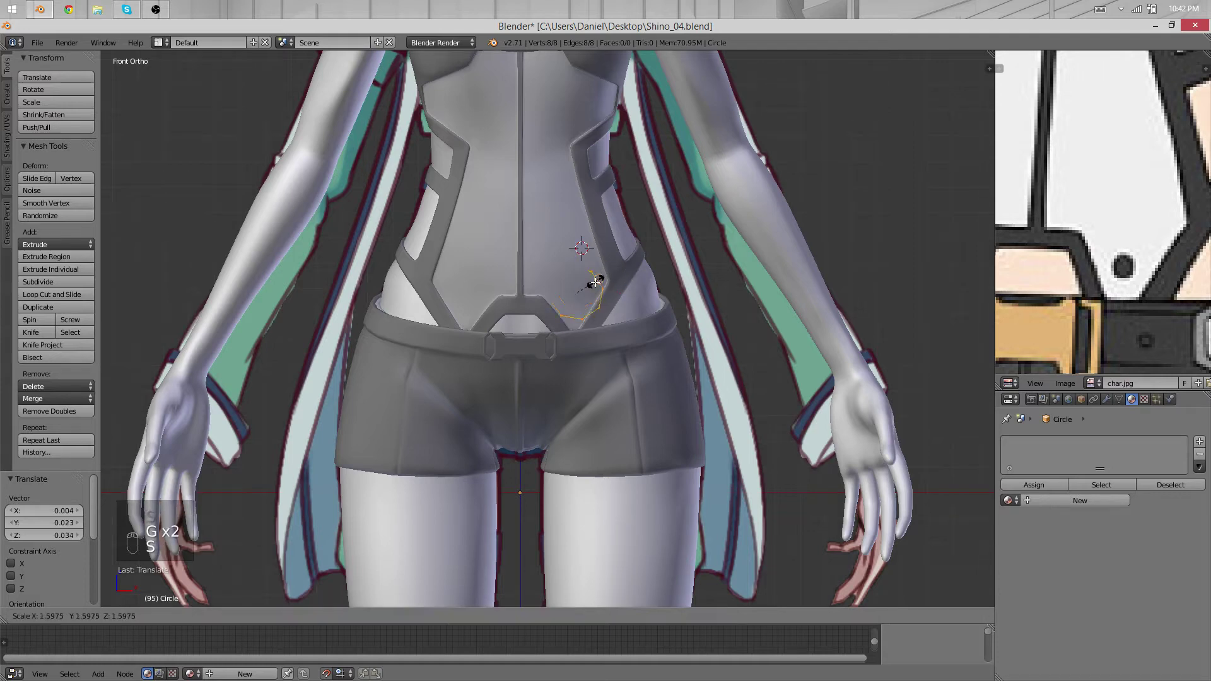
click(577, 294)
scroll(615, 265, up, 5)
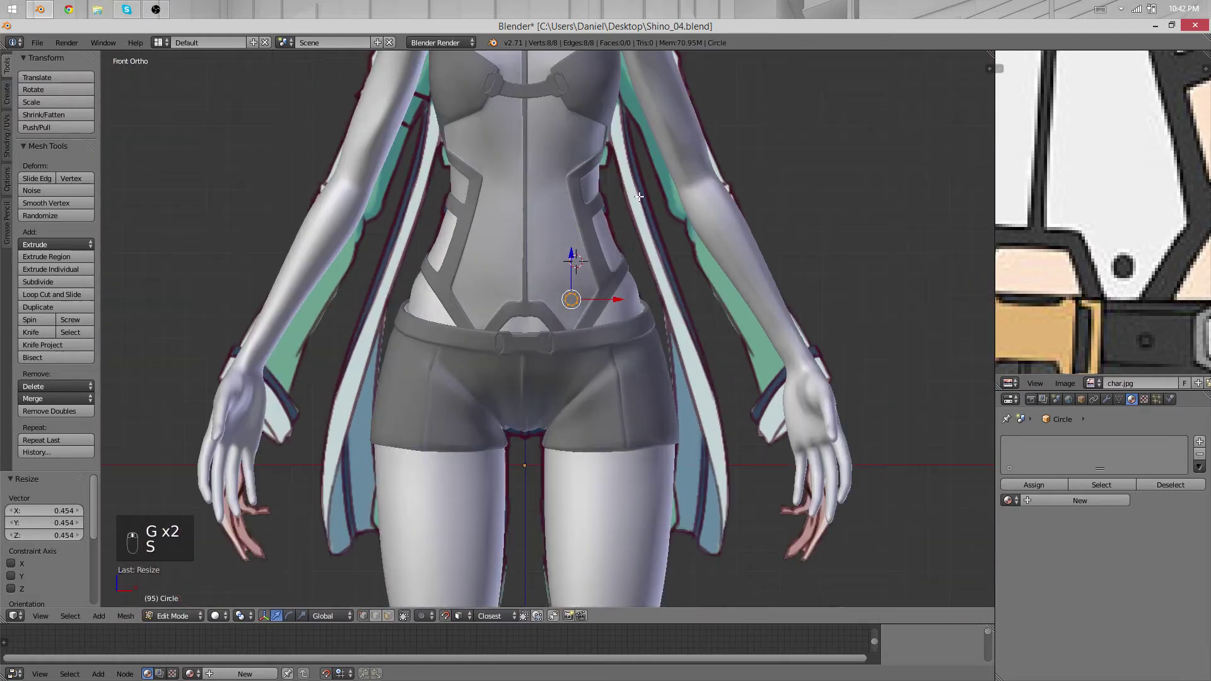
scroll(617, 256, up, 1)
key(g)
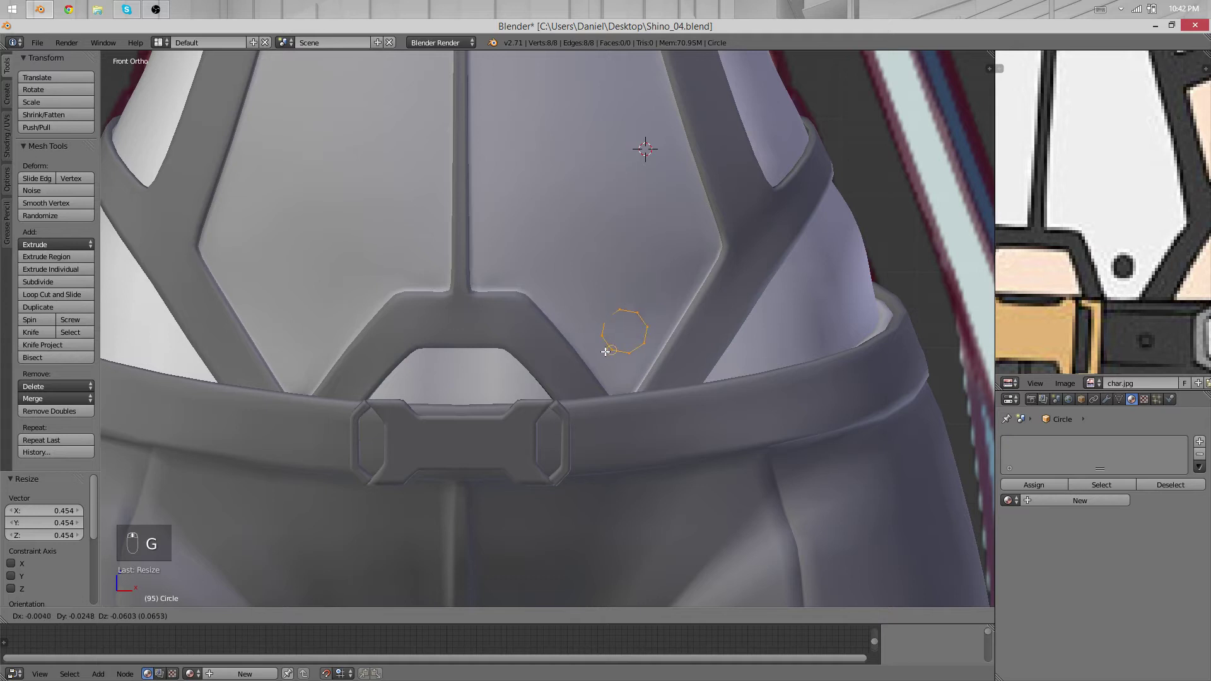
click(628, 347)
Add a Mirror modifier across X to the circle and turn snapping off
click(1106, 400)
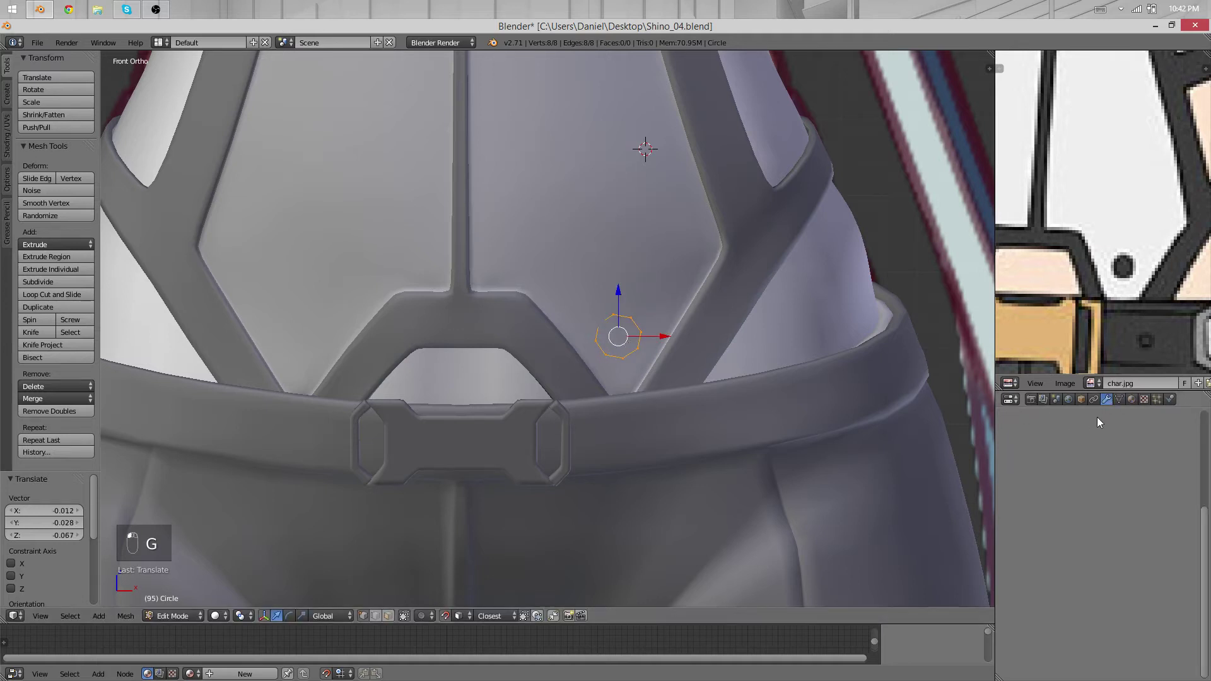
click(1072, 444)
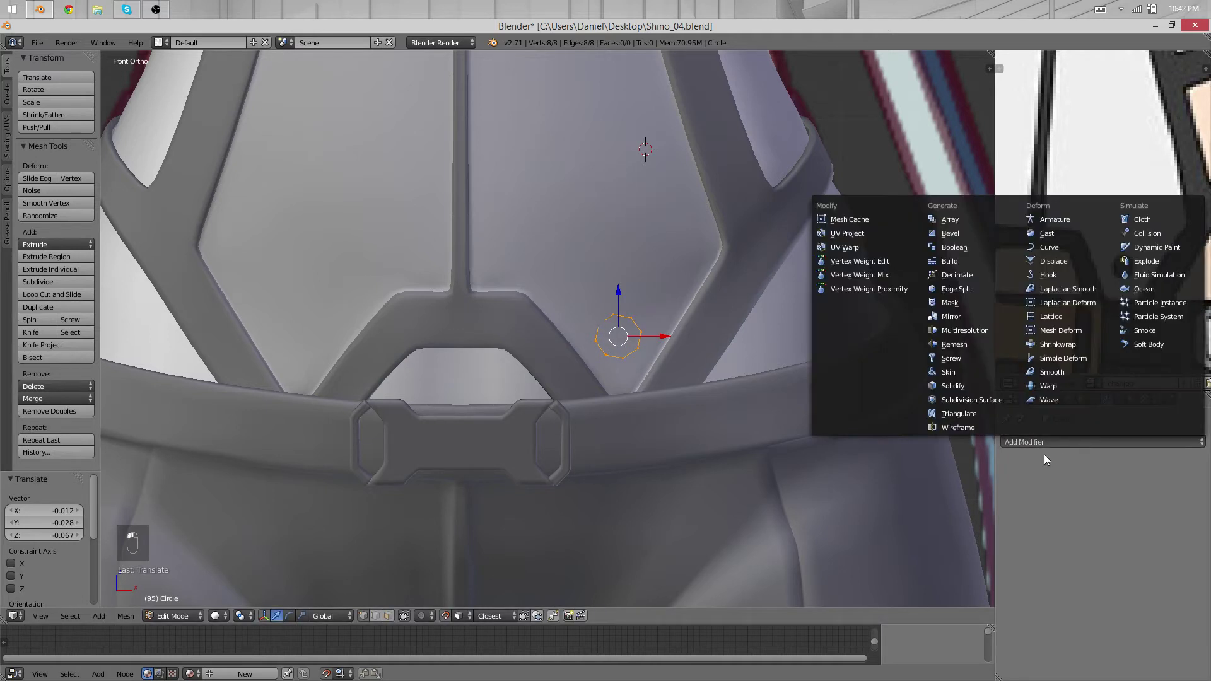
click(979, 318)
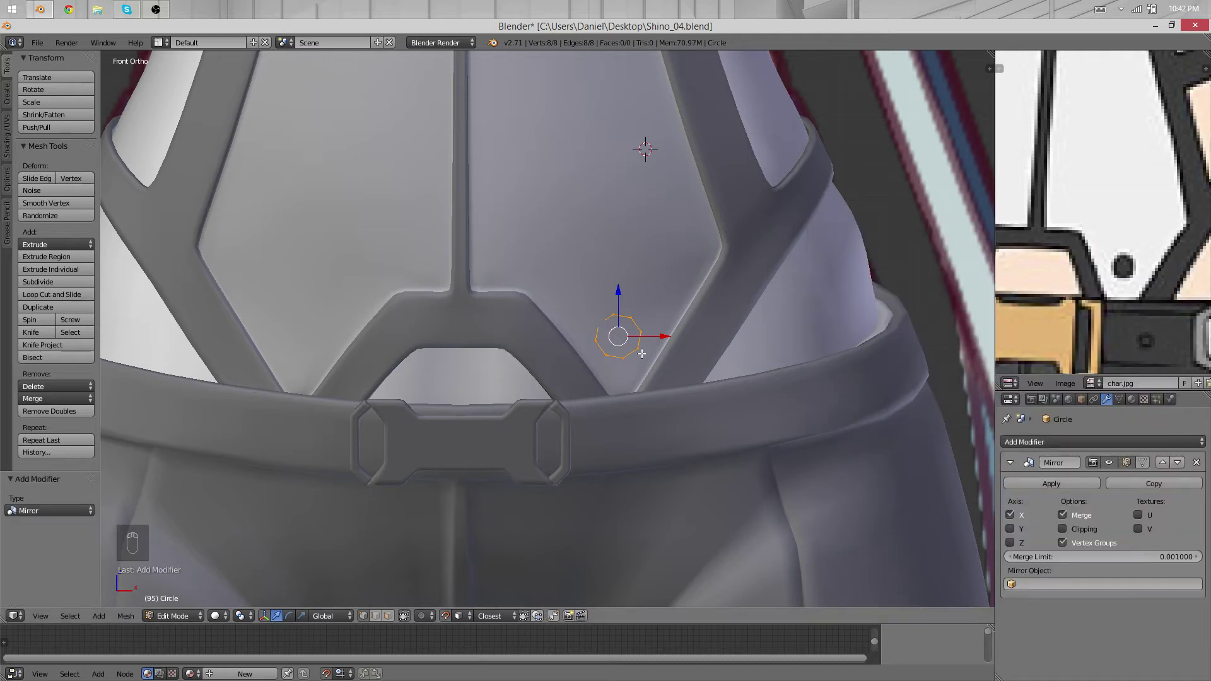
key(shift+Tab)
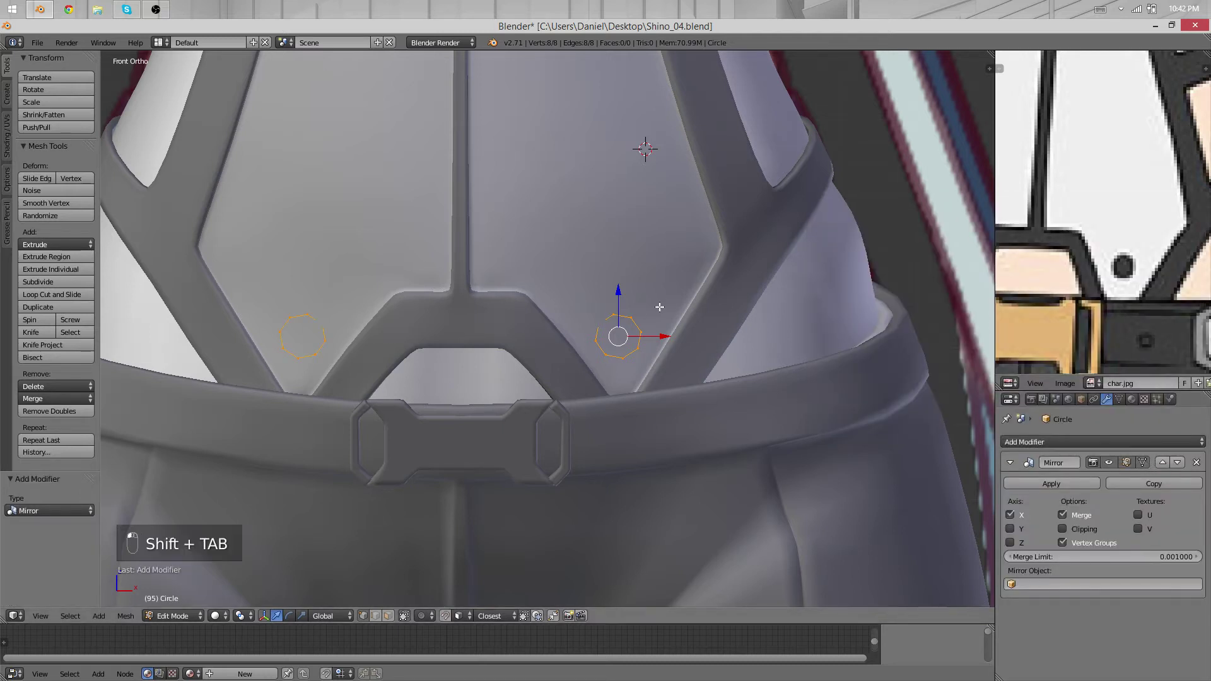
Tilt the circle with trackball rotations to follow the slope of the bodysuit panel
scroll(660, 307, up, 1)
key(r)
key(r)
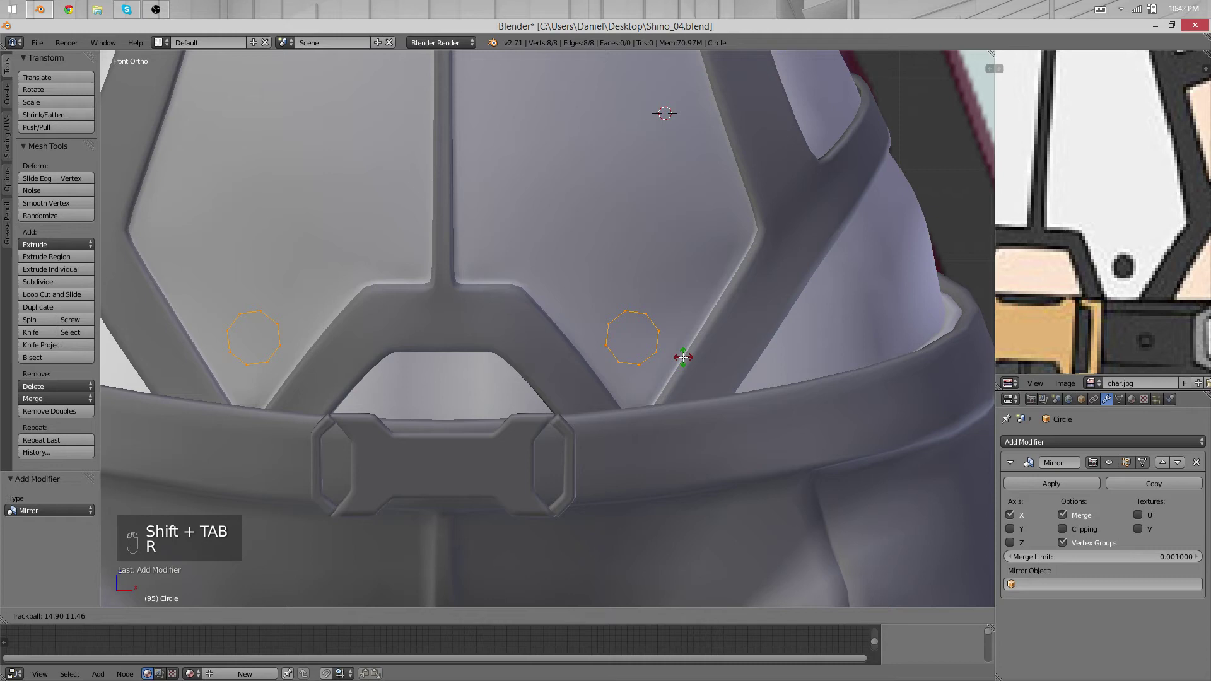
click(682, 358)
key(minus)
scroll(538, 359, down, 8)
middle_drag(606, 441, 353, 386)
key(r)
key(r)
click(648, 368)
Fine-tune the circle's rotation from the side and move it onto the bodysuit panel's surface
key(r)
click(663, 342)
key(r)
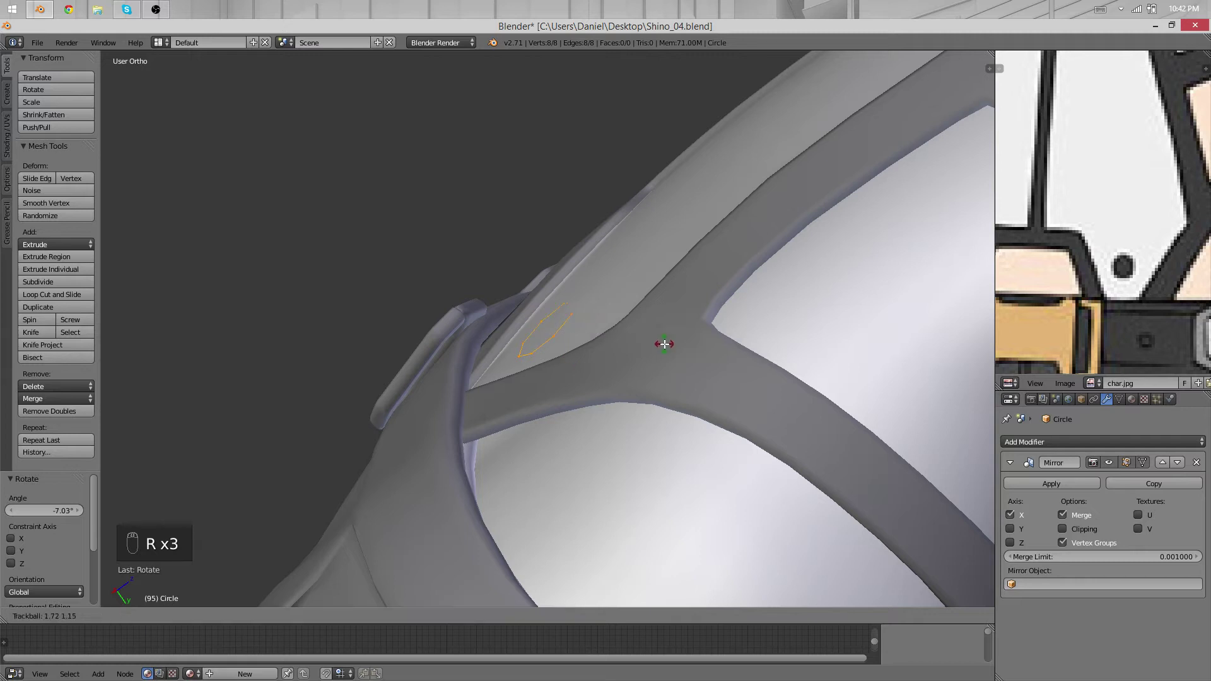
click(665, 344)
key(r)
click(666, 342)
key(g)
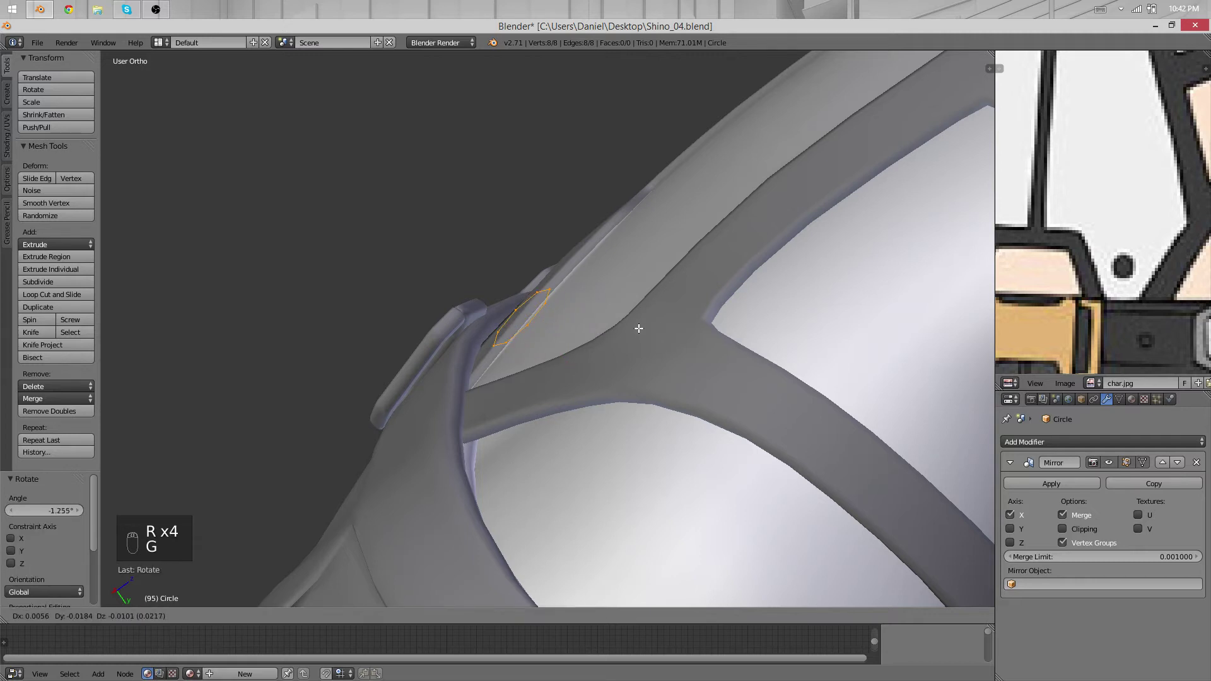
click(671, 333)
Extrude the circle inward at a scale of about 0.77 and offset the inner ring slightly outward from the body
middle_drag(670, 333, 502, 383)
scroll(595, 568, down, 5)
key(e)
key(s)
click(640, 366)
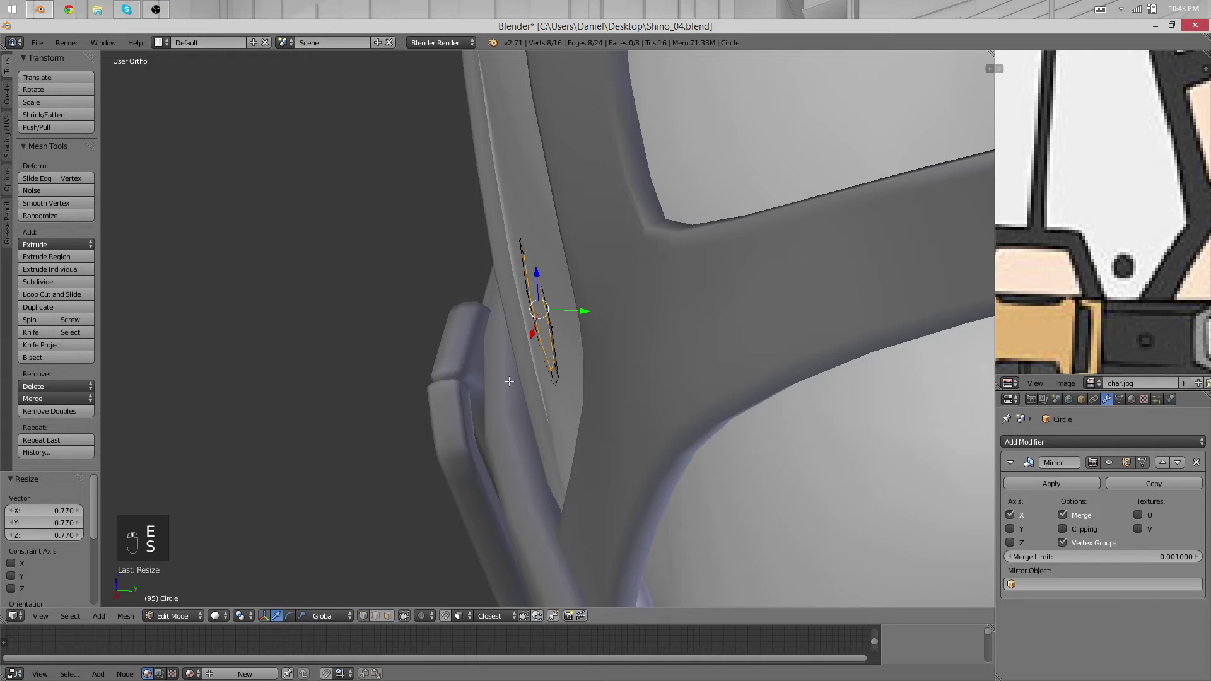
key(g)
click(518, 363)
Select both rings of the button and adjust their position and rotation to sit flush with the bodysuit panel
alt+shift+right_click(548, 305)
key(g)
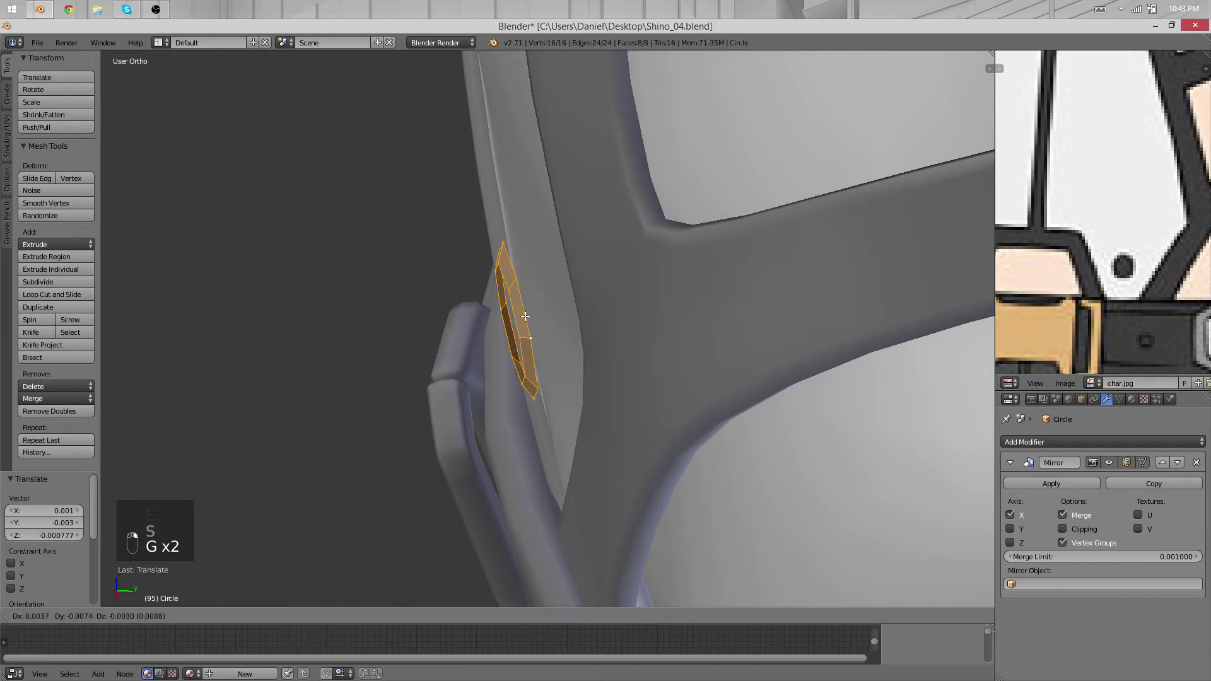
click(523, 316)
key(r)
click(600, 309)
key(g)
click(611, 306)
key(r)
click(612, 316)
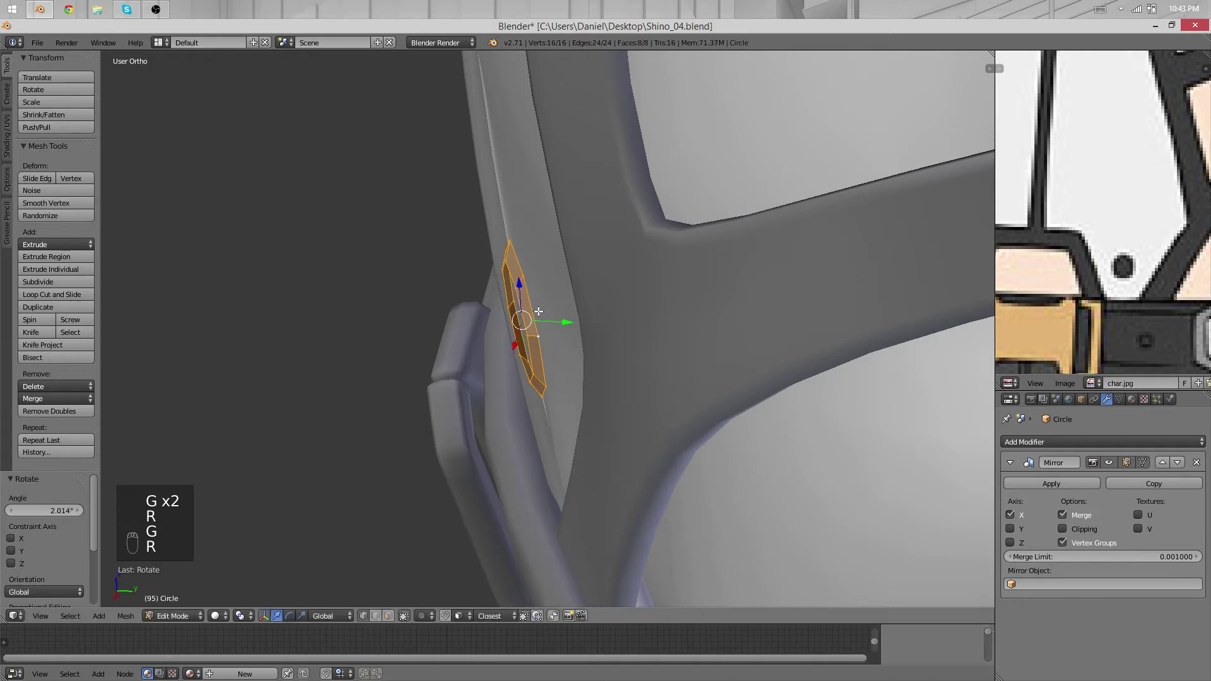
Extrude the button's outer edge loop about 0.012 back into the bodysuit
alt+right_click(540, 312)
key(e)
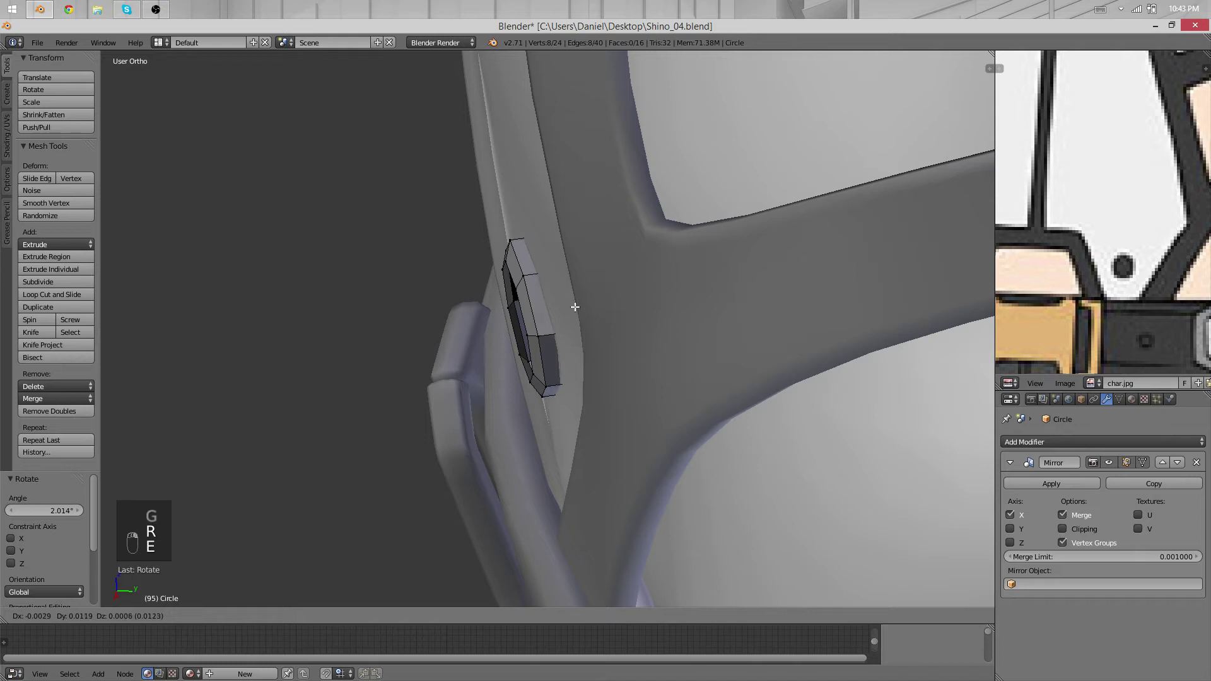
click(575, 304)
Select the button's inner edge loop and close its front opening with Grid Fill
middle_drag(574, 304, 669, 331)
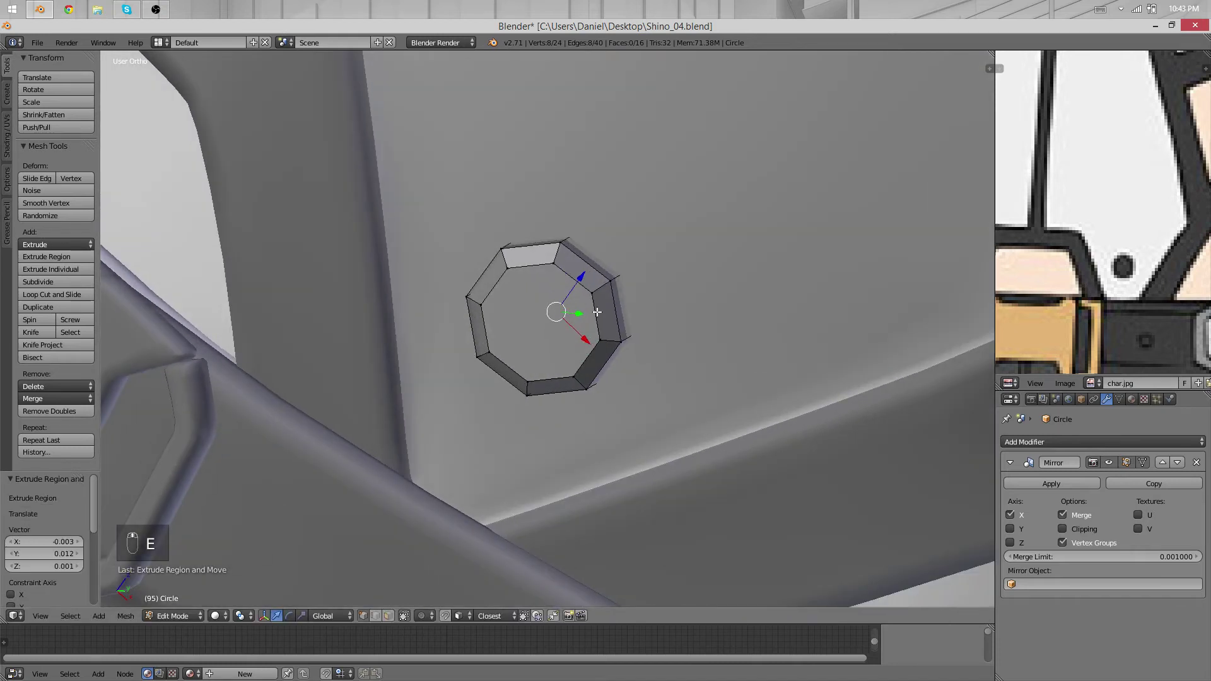
right_click(595, 340)
alt+right_click(581, 365)
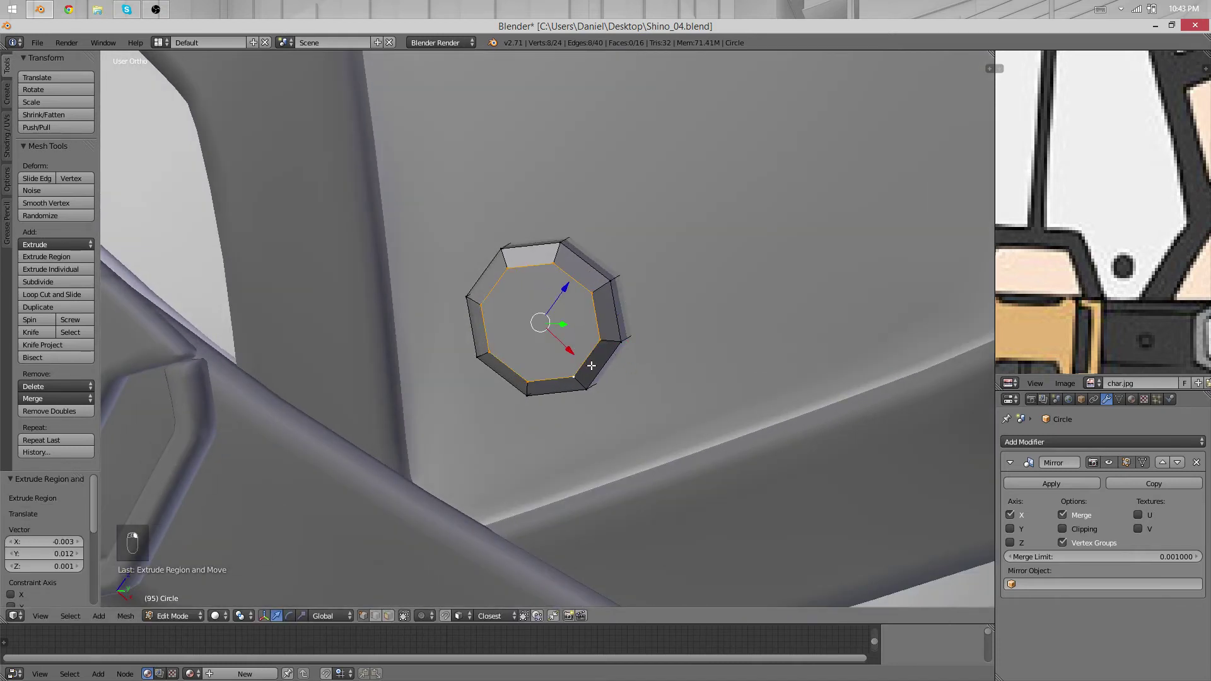
key(space)
text(grid)
key(Down)
key(Down)
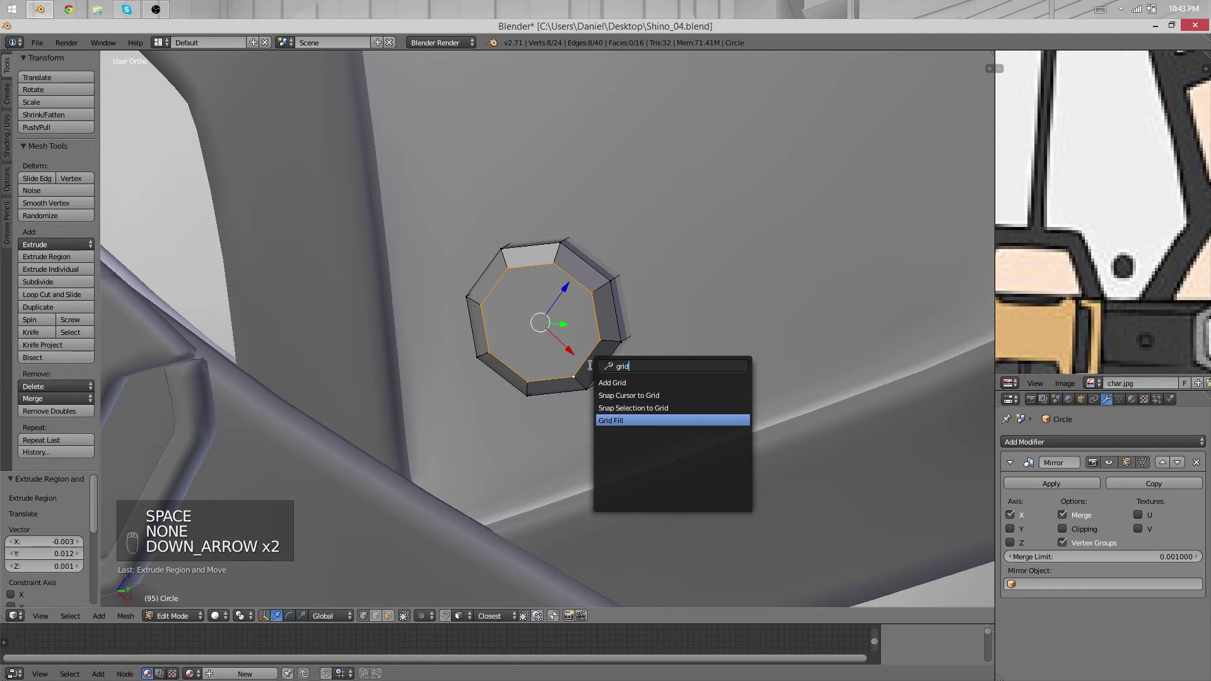
key(Return)
Shade the button smooth and add a Subdivision Surface modifier with render subdivisions set to 1
scroll(631, 354, down, 5)
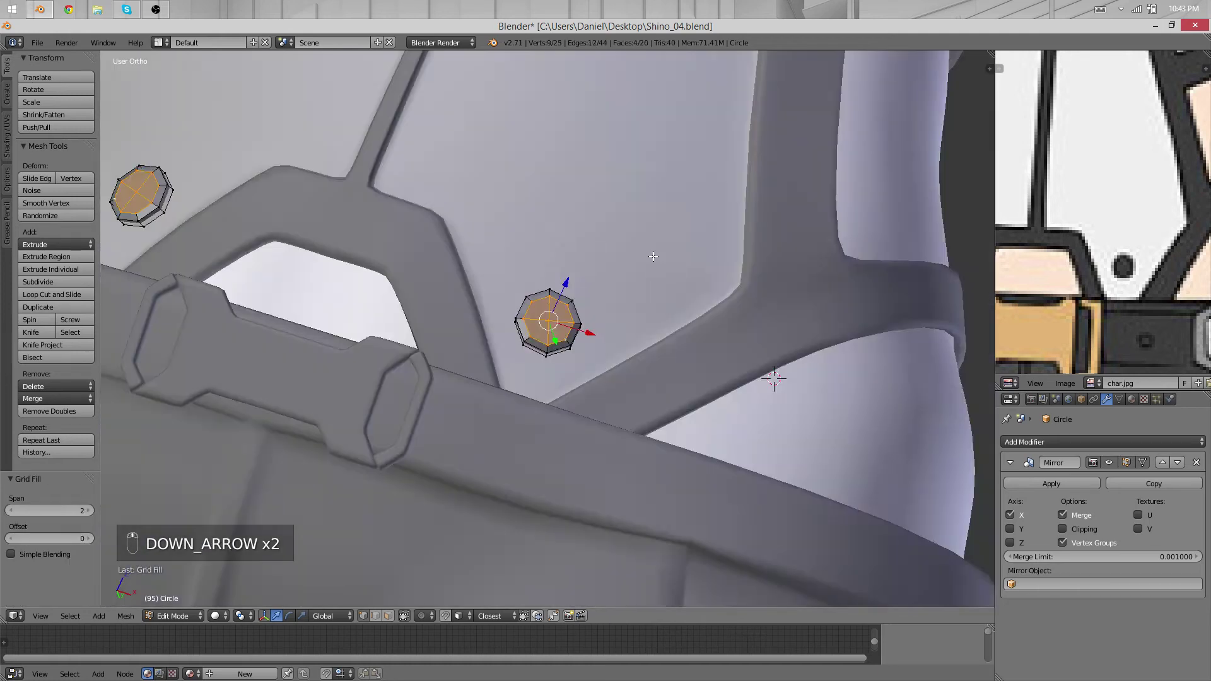
key(Tab)
middle_drag(395, 380, 435, 442)
scroll(435, 442, up, 4)
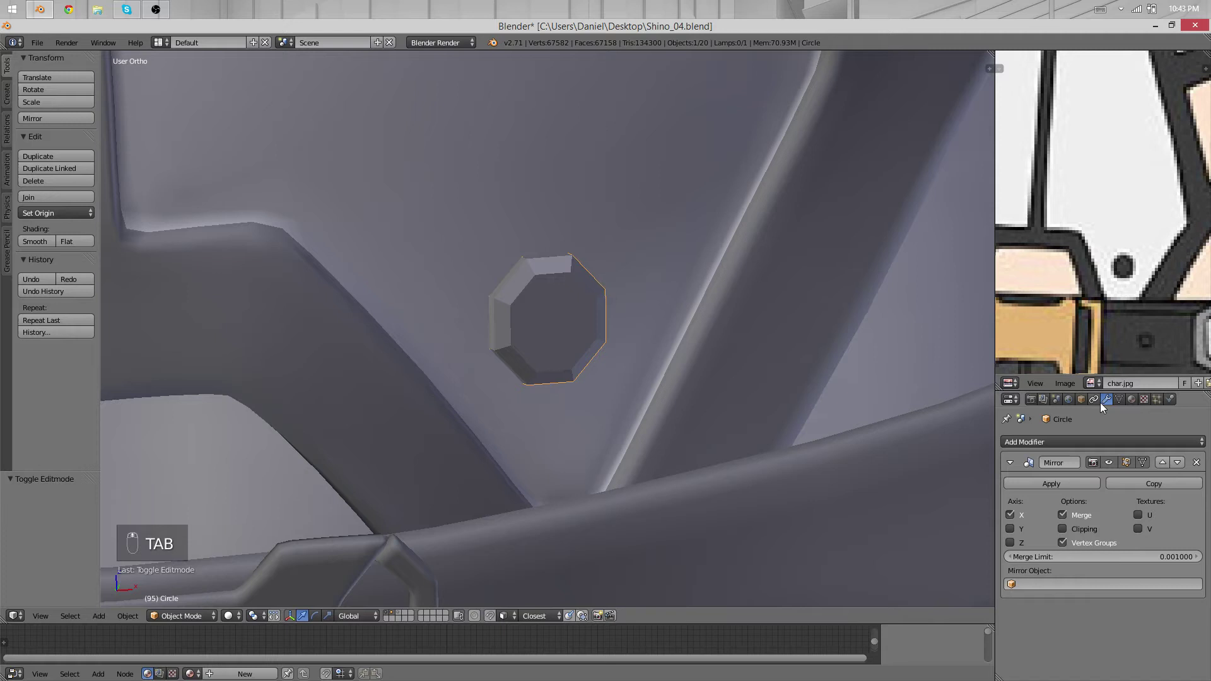
click(34, 241)
click(1072, 442)
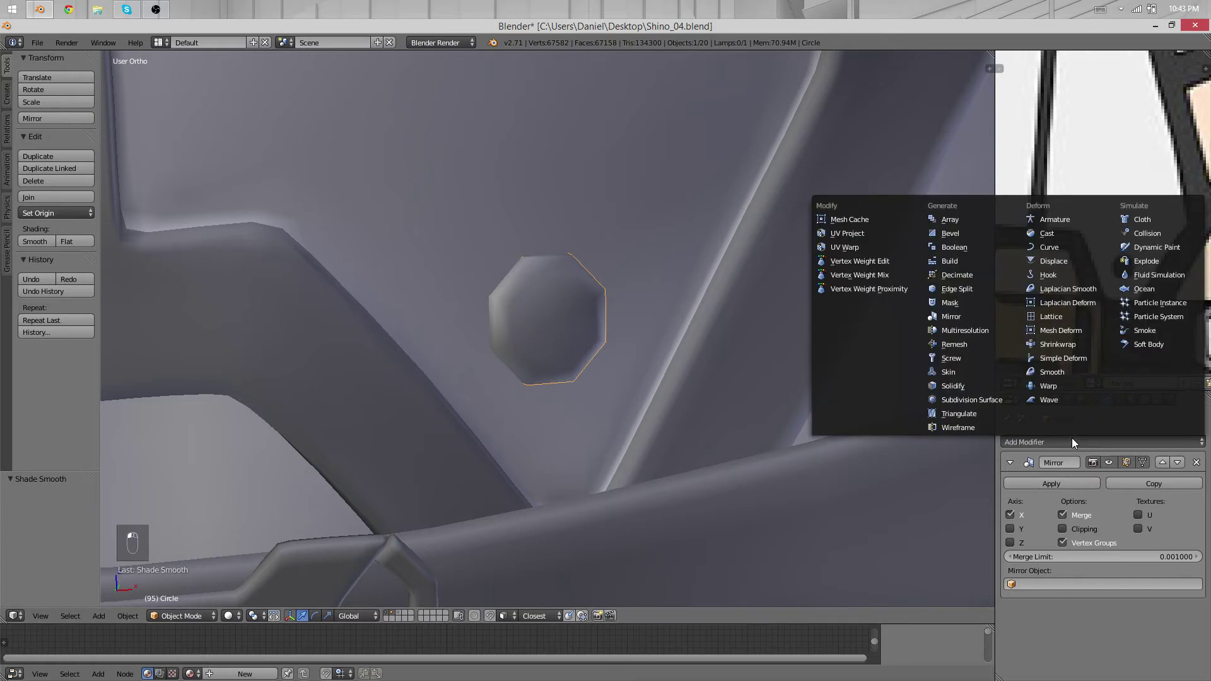
click(1026, 442)
click(975, 400)
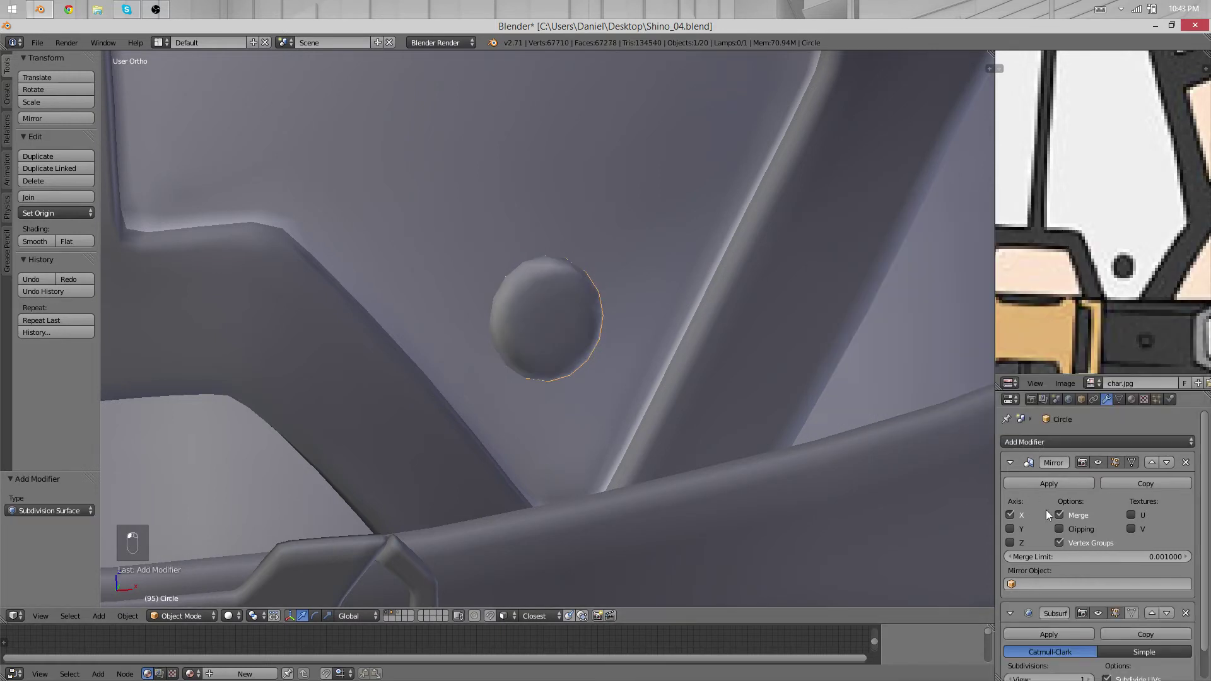
scroll(1018, 661, down, 2)
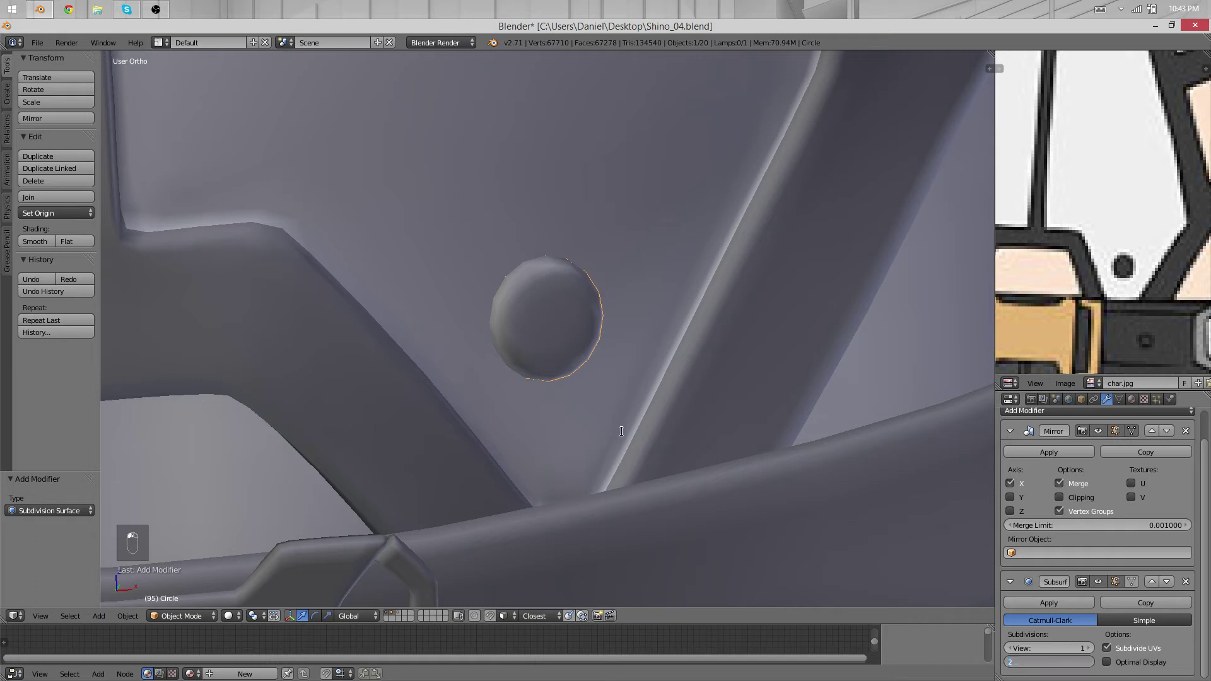
scroll(568, 373, up, 3)
key(Tab)
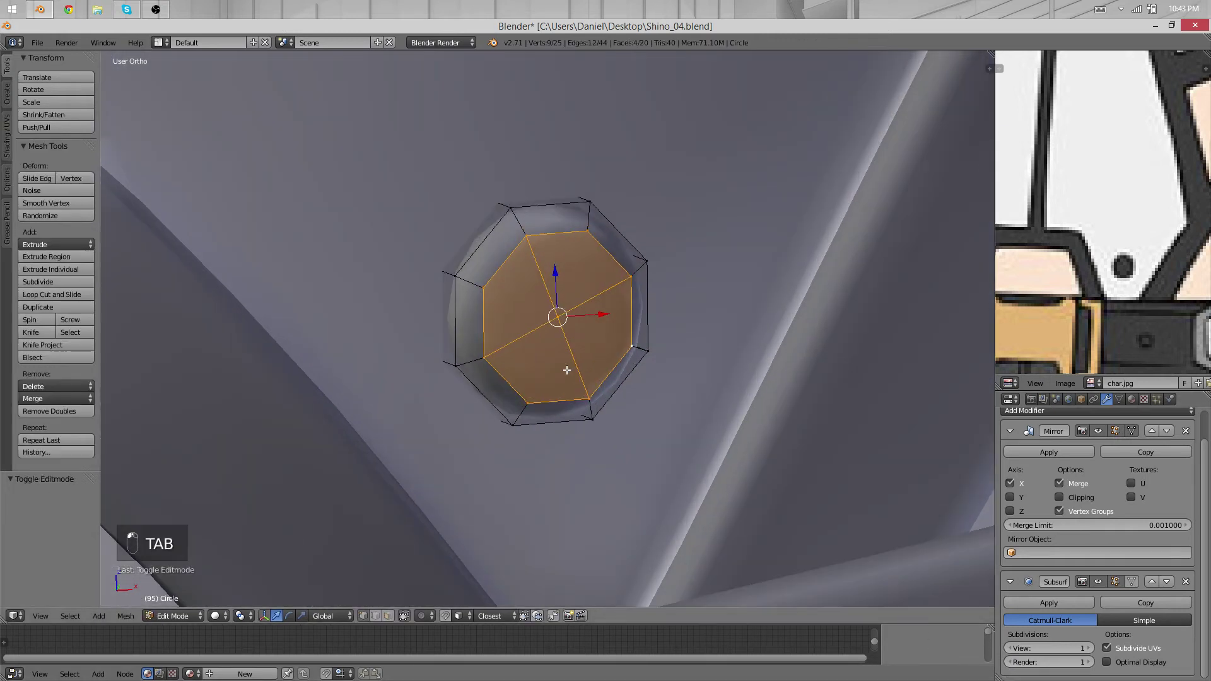
Add two supporting edge loops around the button's bevelled rim, one near the outer edge and one near the front cap
key(ctrl+r)
click(476, 289)
click(462, 284)
key(ctrl+r)
click(478, 280)
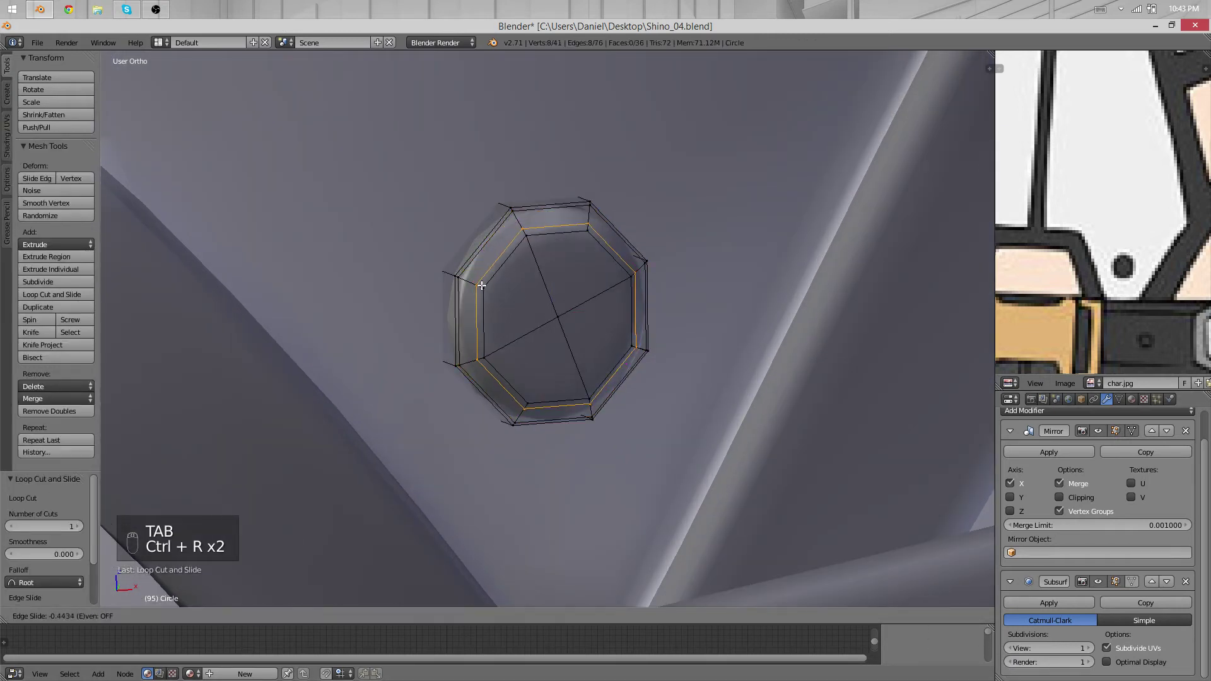
click(477, 280)
key(Tab)
scroll(616, 410, down, 5)
scroll(616, 410, down, 3)
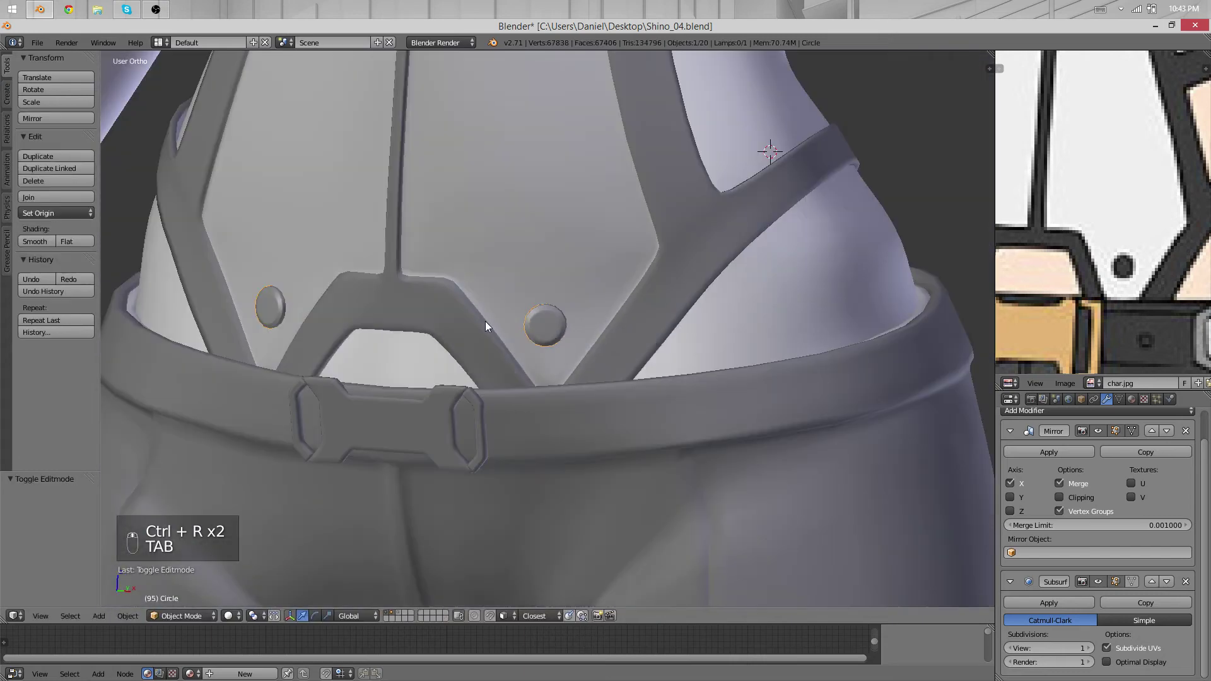
key(a)
key(a)
scroll(694, 323, up, 4)
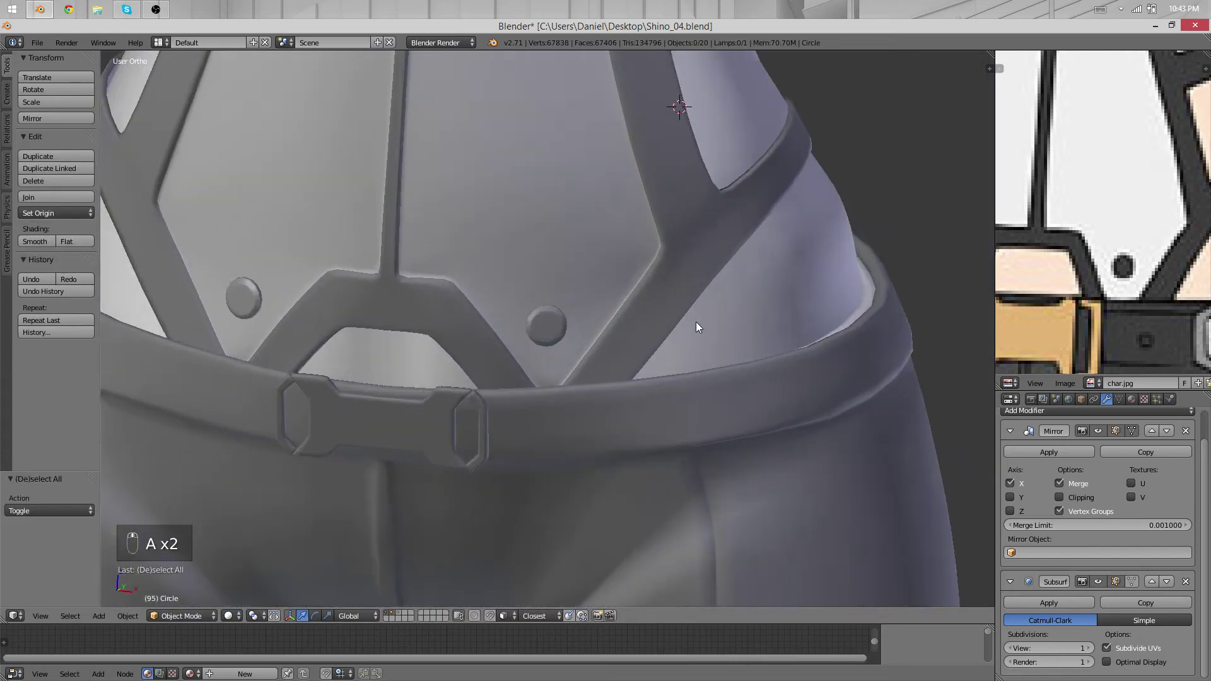
Select the whole button mesh, then reposition and trackball-rotate it to follow the slope of the bodysuit panel
key(Tab)
scroll(578, 327, up, 1)
key(a)
key(a)
key(g)
middle_drag(662, 335, 407, 441)
click(582, 330)
key(r)
key(r)
click(591, 322)
key(r)
key(r)
click(667, 284)
Refine the button's tilt in side view and move it about 0.006 in Y and -0.009 in Z against the bodysuit
key(r)
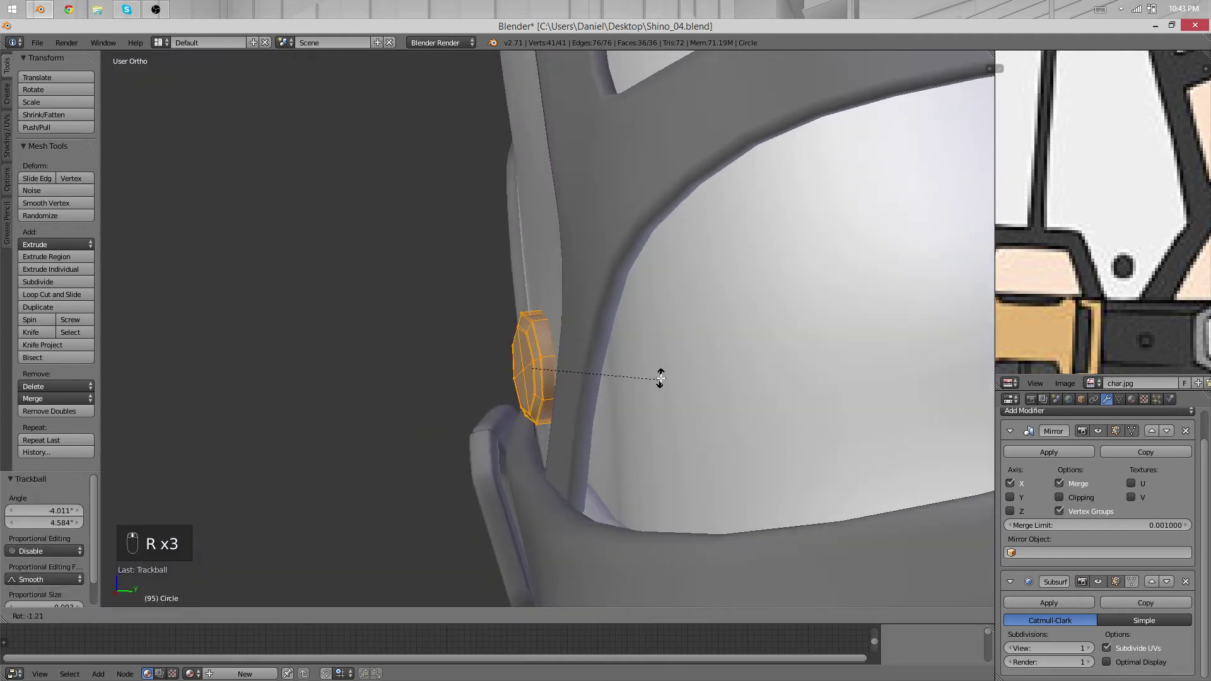
click(658, 375)
key(r)
key(r)
click(654, 377)
key(g)
click(633, 406)
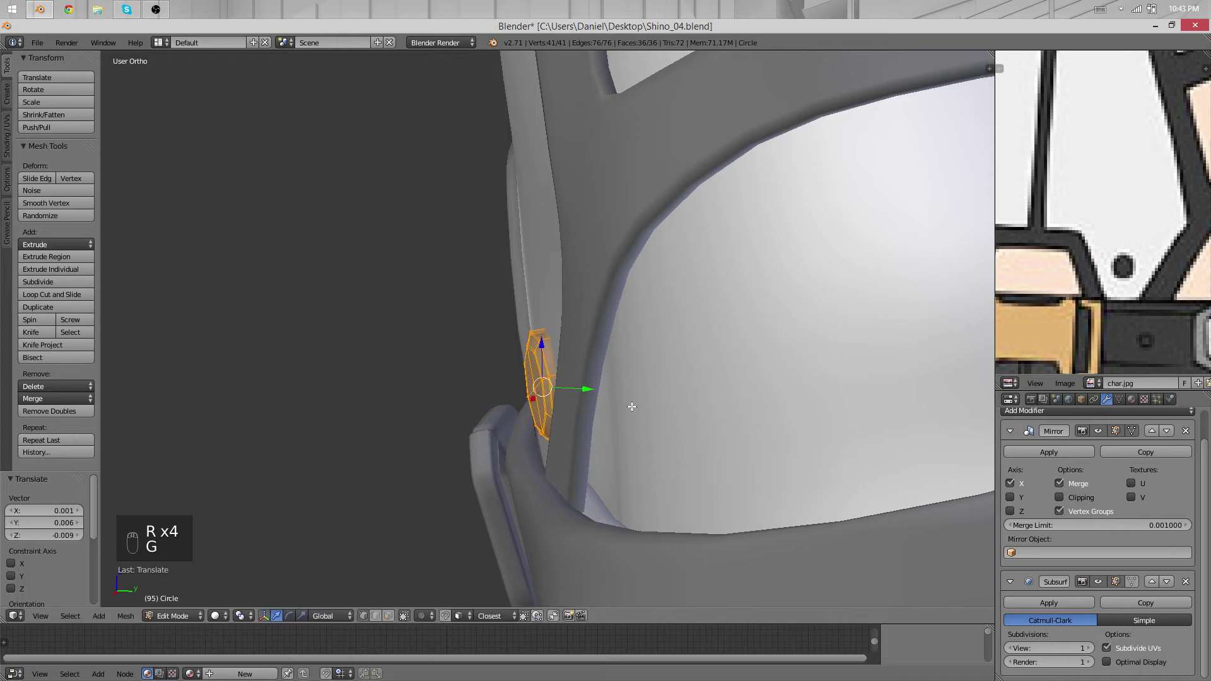
key(Tab)
Trackball-rotate the button by about -1.1° and -2.3° to align its face with the bodysuit panel
middle_drag(470, 379, 643, 372)
scroll(573, 376, down, 4)
key(Tab)
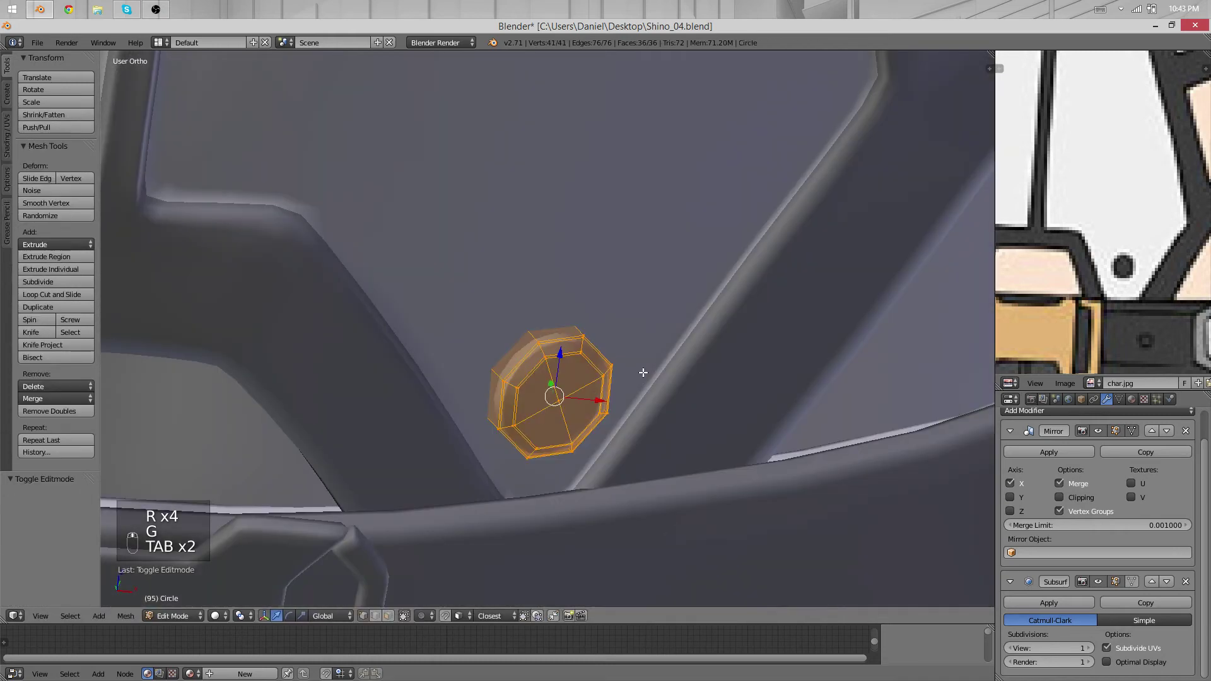
scroll(643, 372, up, 3)
key(r)
key(r)
click(648, 435)
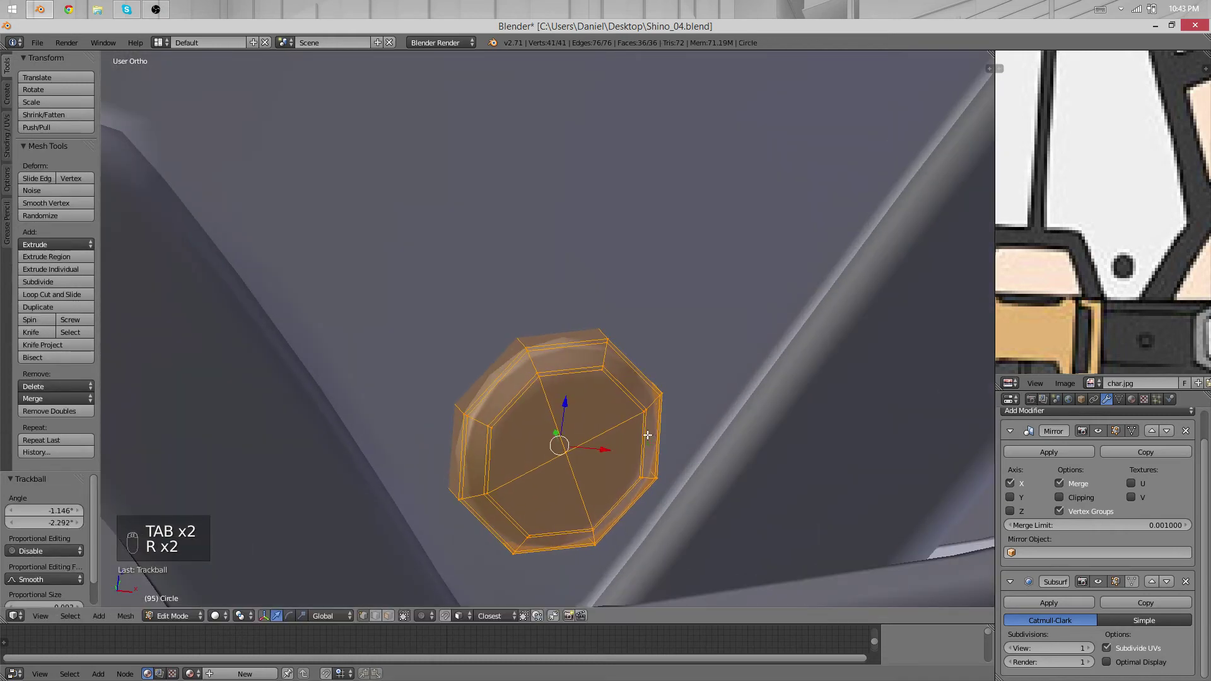
key(Tab)
middle_drag(648, 436, 501, 390)
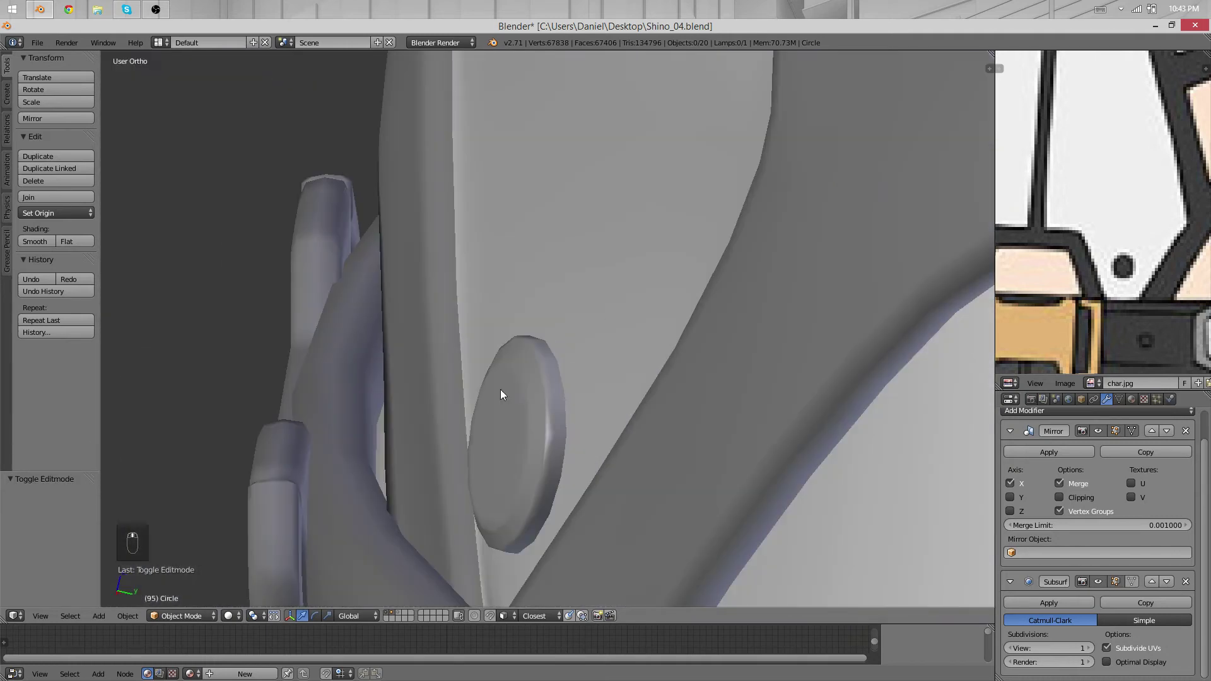
Select the button's front cap with its inner rings and shift it slightly to adjust the button's depth
right_click(517, 396)
key(Tab)
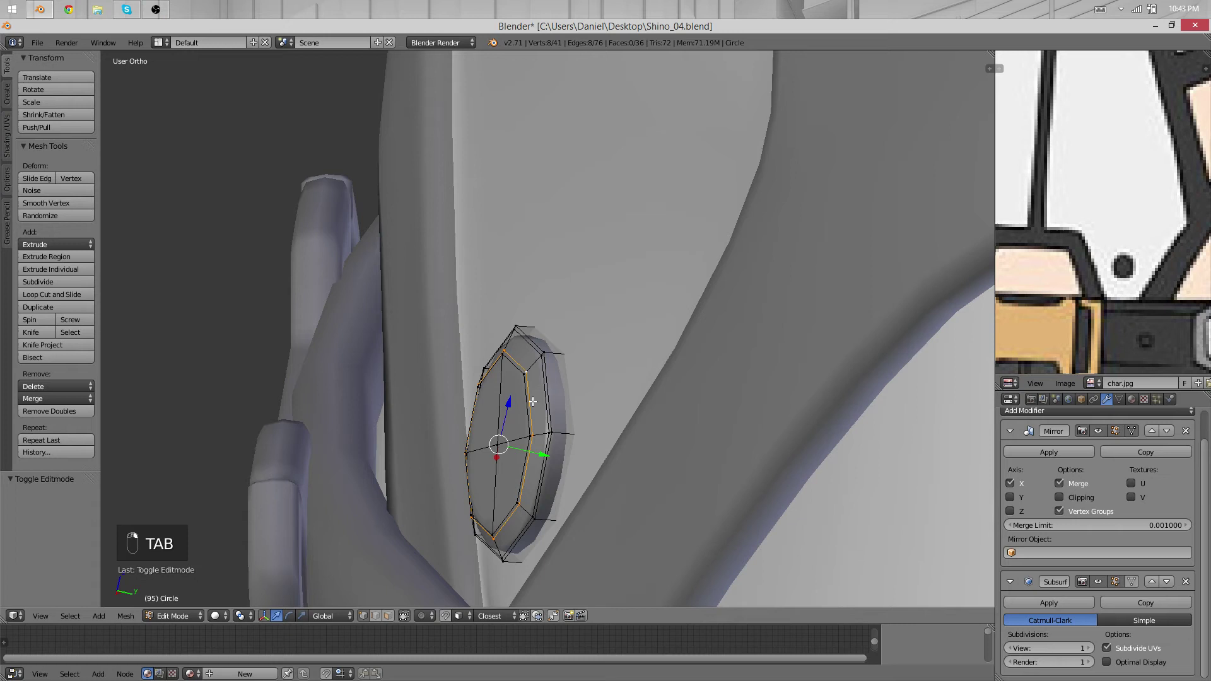
alt+shift+right_click(526, 404)
mouse_move(526, 404)
middle_down()
mouse_move(544, 426)
mouse_move(505, 404)
middle_up()
alt+shift+right_click(471, 422)
shift+right_click(504, 364)
shift+right_click(509, 451)
shift+right_click(513, 533)
key(g)
click(512, 415)
key(r)
key(g)
click(588, 357)
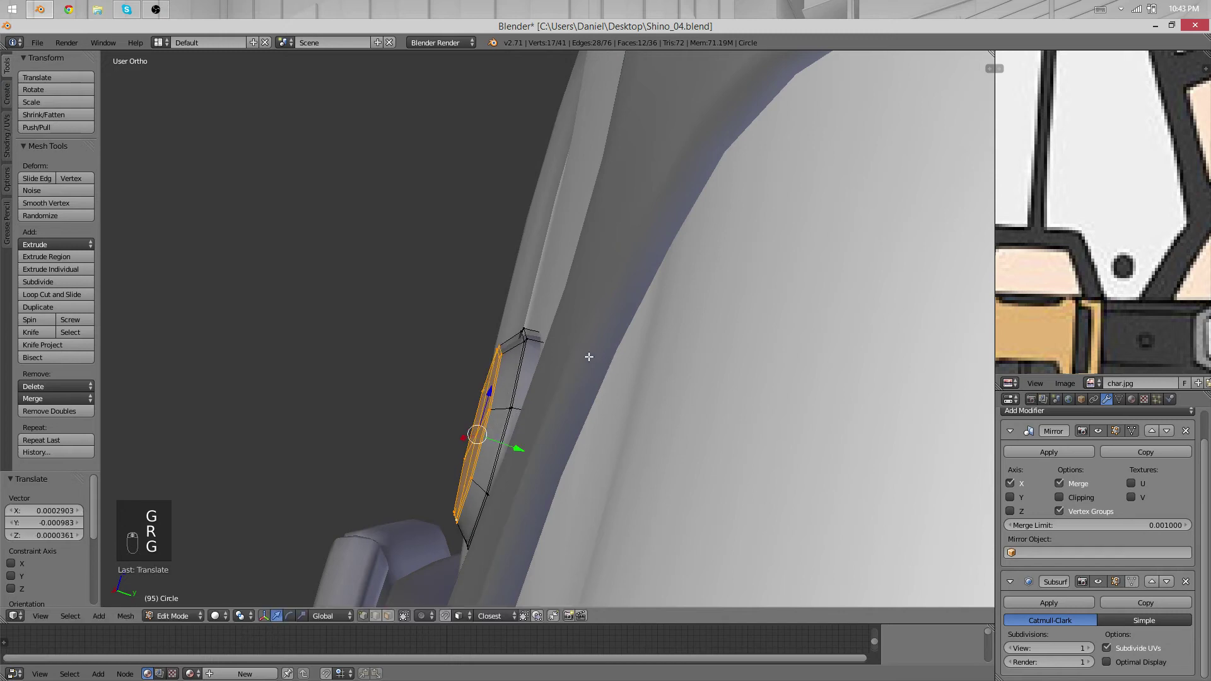
Nudge the selected front cap once more to even out the button's thickness
key(Tab)
middle_drag(548, 325, 754, 343)
key(Tab)
key(g)
click(749, 351)
key(Tab)
Compare the model's torso and chest with the outfit in the reference image to find the next missing detail
scroll(469, 304, down, 4)
scroll(501, 366, down, 4)
middle_drag(470, 304, 649, 361)
scroll(570, 426, down, 6)
key(a)
key(a)
key(a)
key(a)
scroll(1117, 188, down, 5)
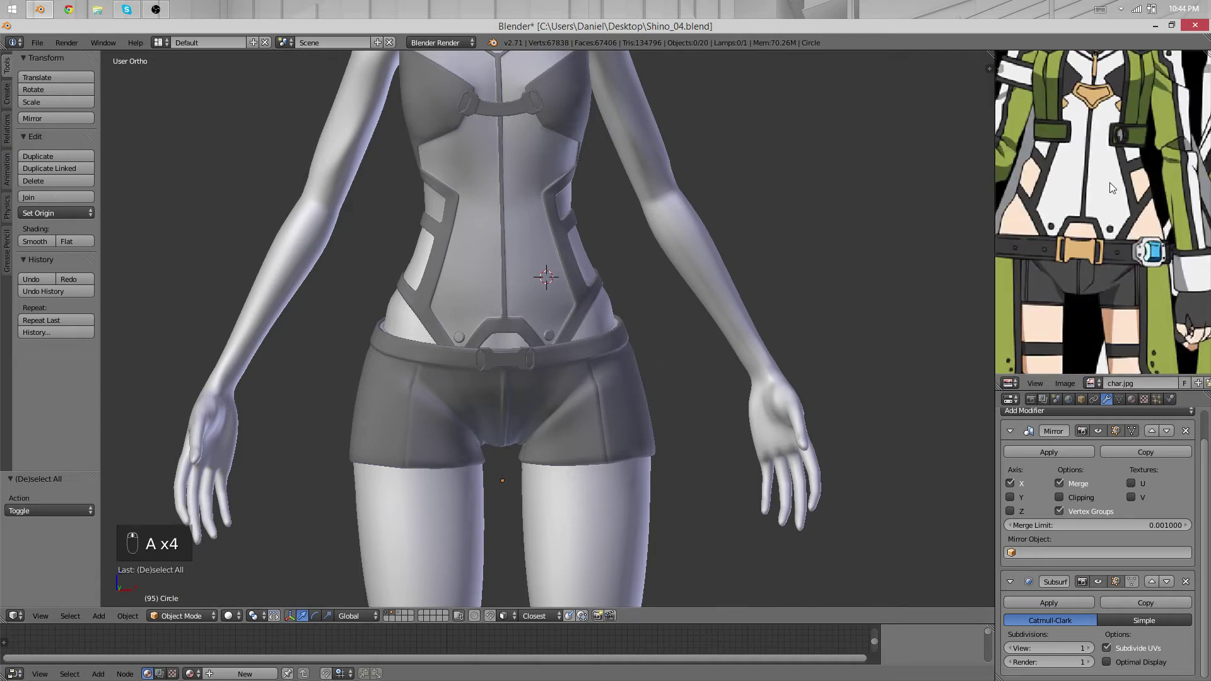
scroll(1109, 185, down, 1)
middle_drag(1105, 179, 1111, 254)
scroll(1128, 169, up, 1)
middle_drag(1127, 169, 1109, 200)
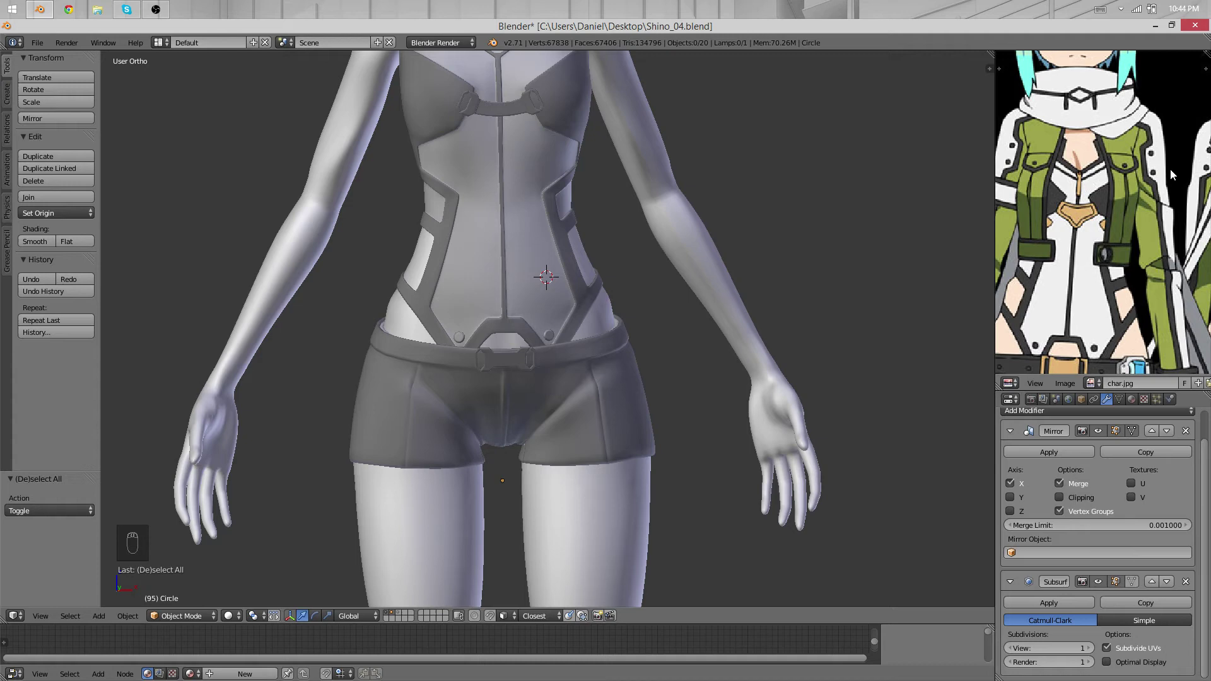
middle_drag(746, 304, 724, 302)
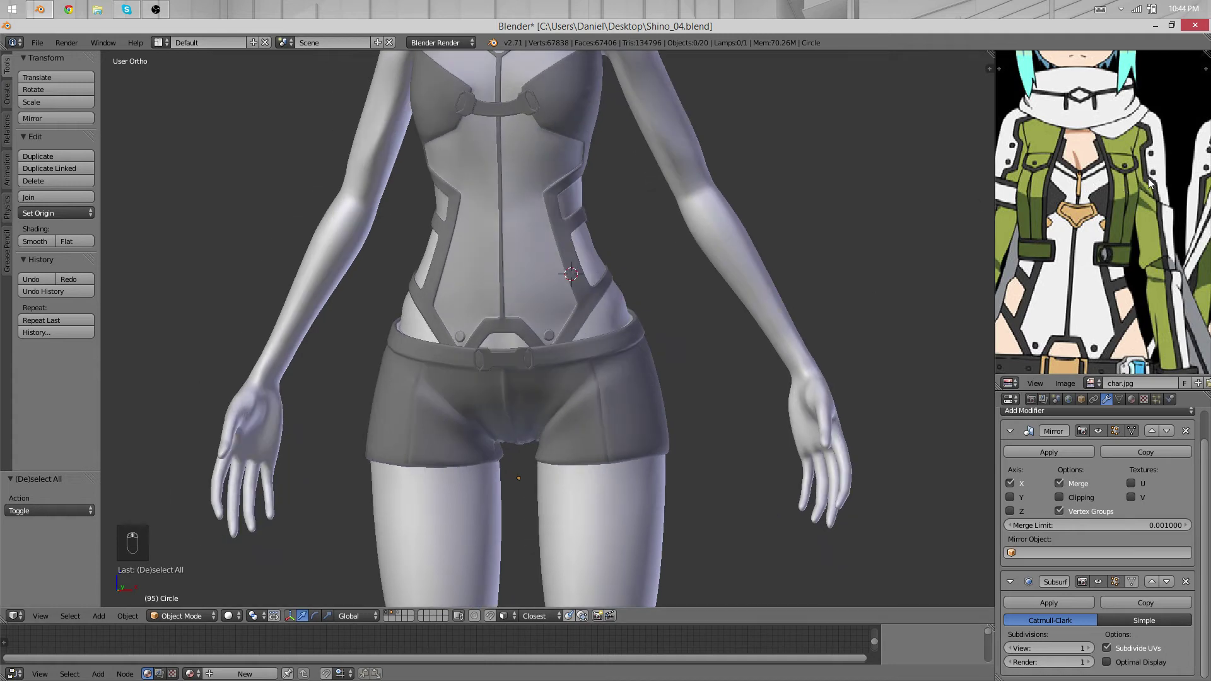
scroll(1130, 170, down, 2)
middle_drag(1125, 266, 1118, 164)
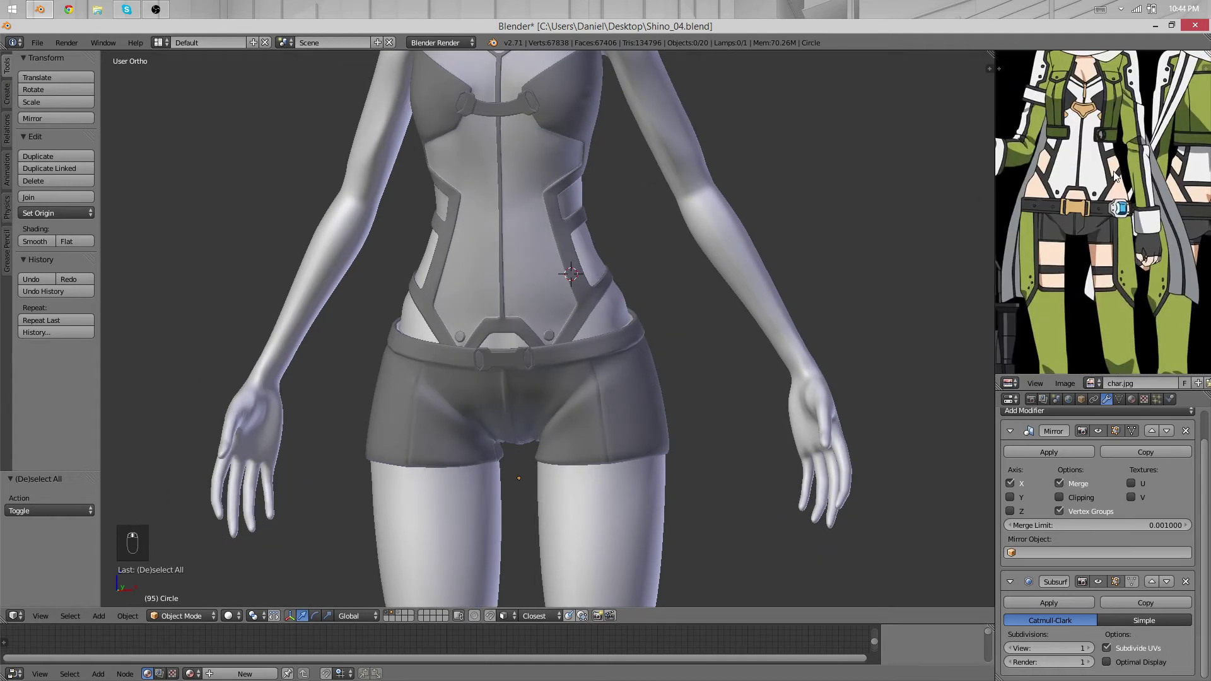
scroll(1113, 171, up, 1)
scroll(529, 241, up, 2)
shift+middle_drag(610, 282, 629, 384)
shift+middle_drag(490, 206, 503, 357)
scroll(505, 353, up, 1)
middle_drag(998, 116, 1004, 216)
scroll(1002, 218, up, 1)
shift+middle_drag(502, 358, 517, 411)
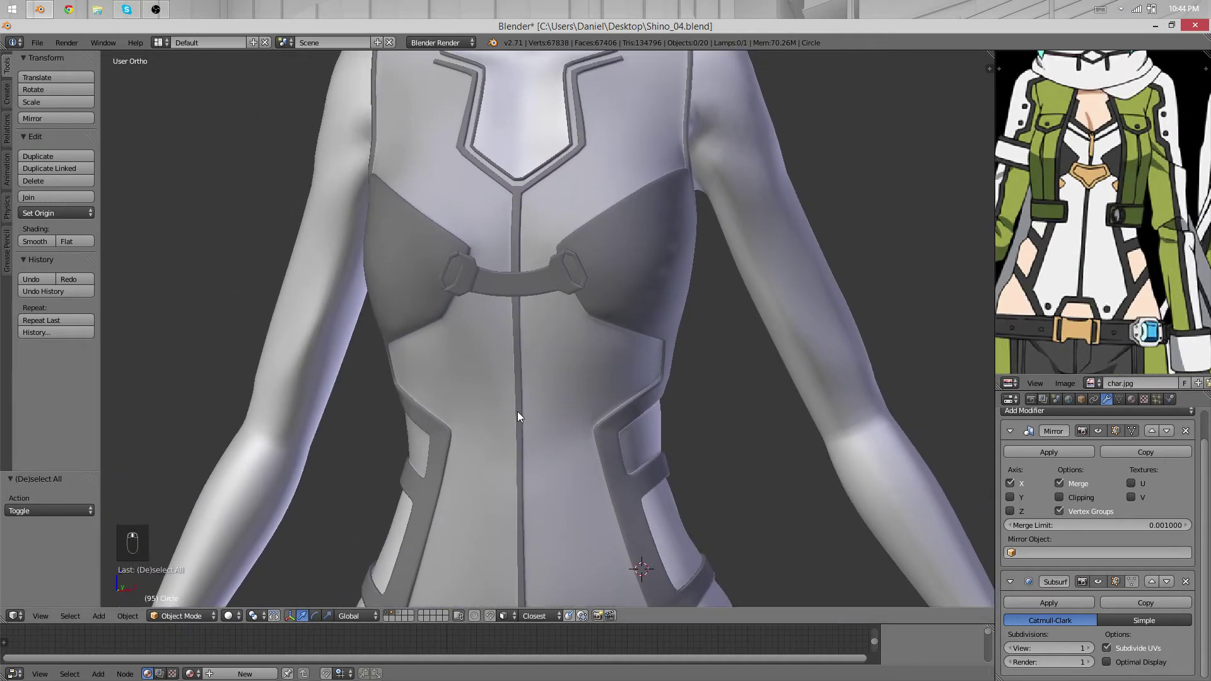
scroll(519, 409, up, 4)
shift+middle_drag(574, 297, 584, 414)
scroll(506, 223, down, 3)
Duplicate the four vertices bounding the upper centre strip of the bodysuit in place and separate them into a new object
right_click(506, 224)
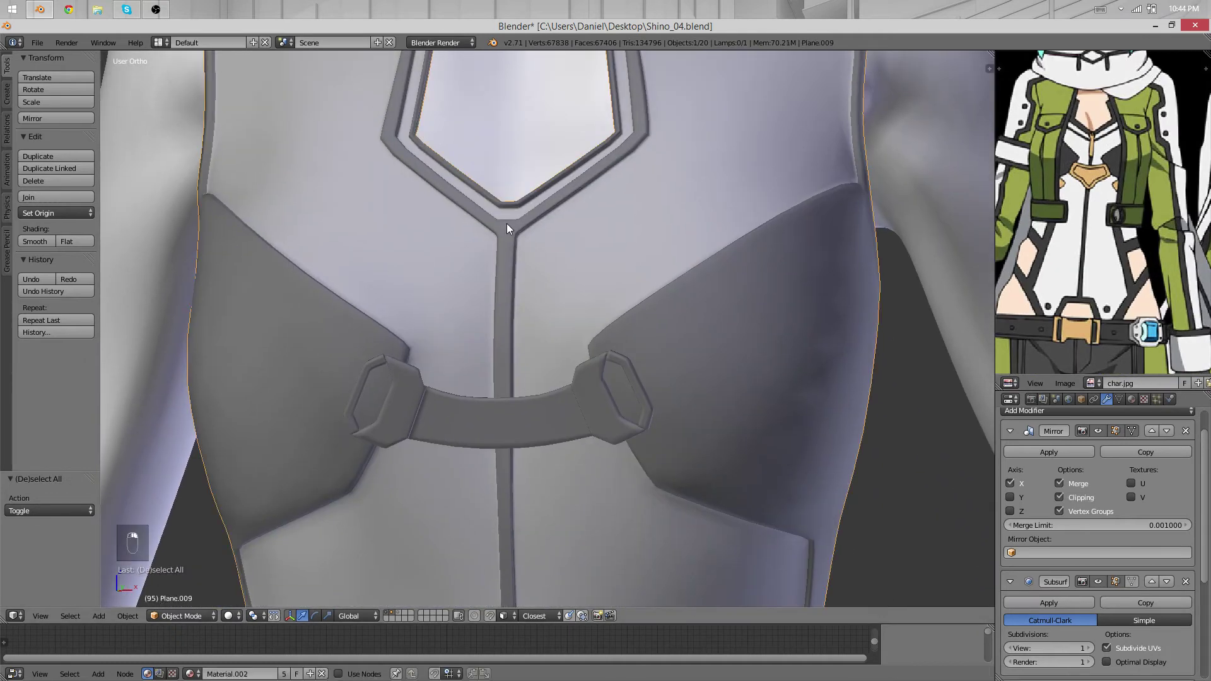
scroll(507, 223, up, 6)
key(Tab)
shift+middle_drag(494, 218, 512, 336)
scroll(511, 344, up, 3)
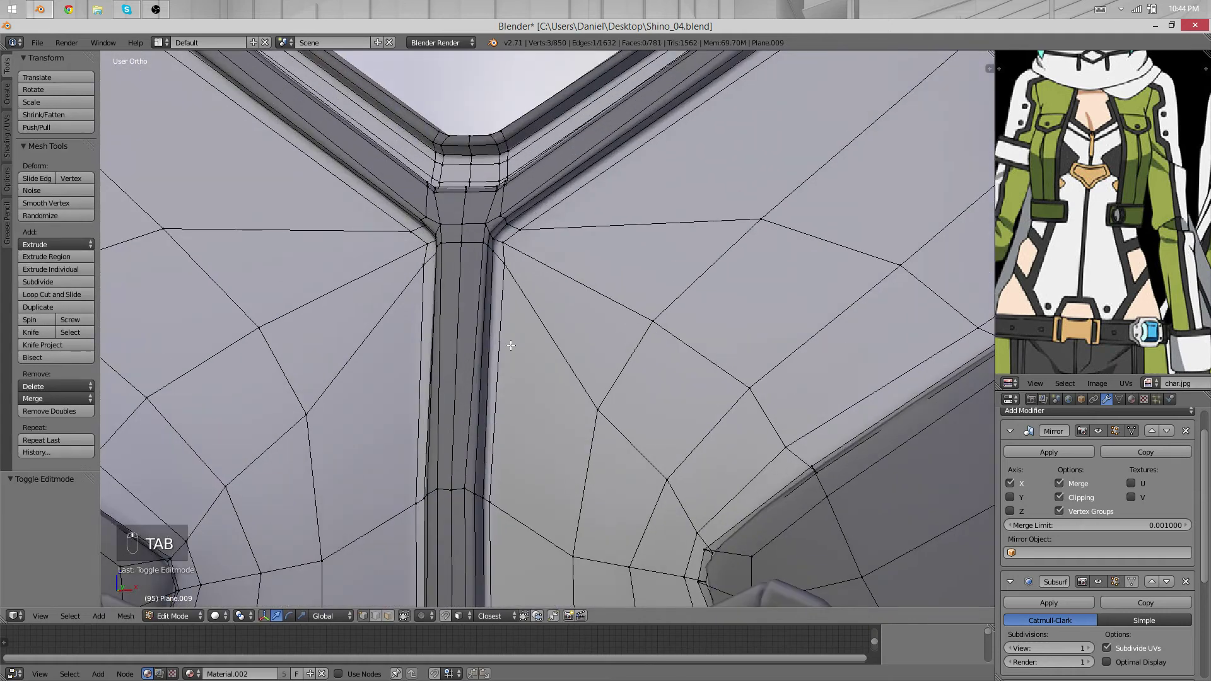
right_click(465, 489)
shift+right_click(452, 490)
shift+right_click(462, 242)
shift+right_click(483, 244)
key(shift+d)
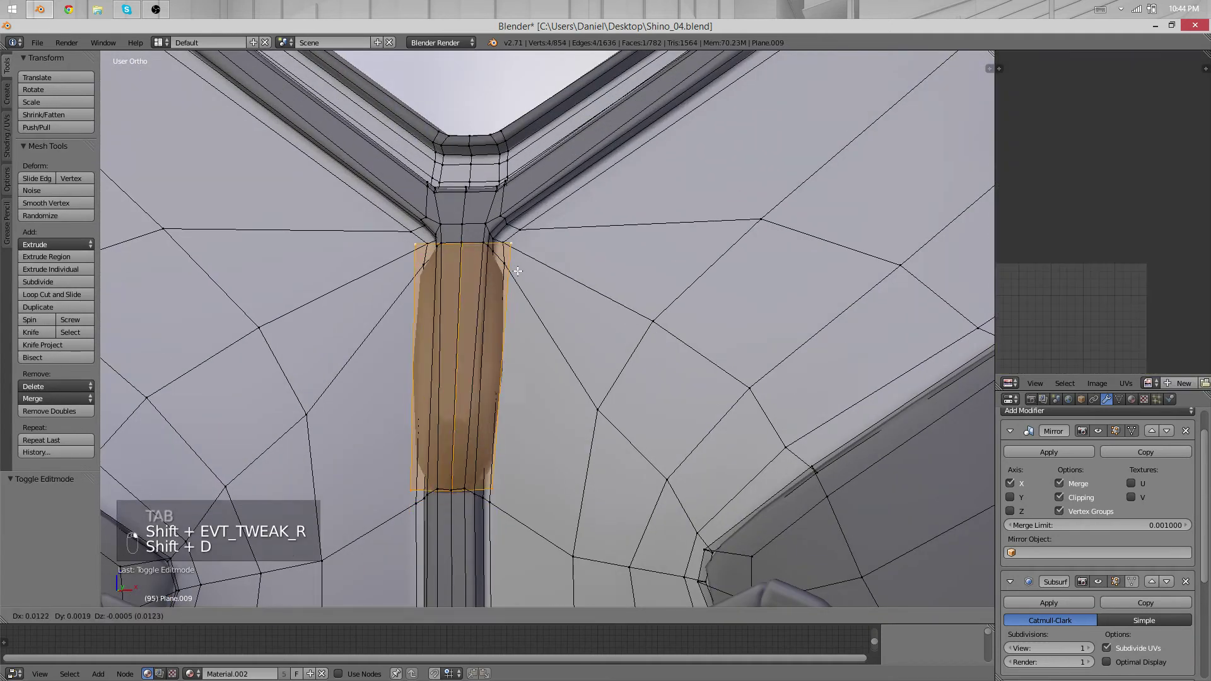
right_click(517, 269)
key(p)
click(516, 268)
key(Tab)
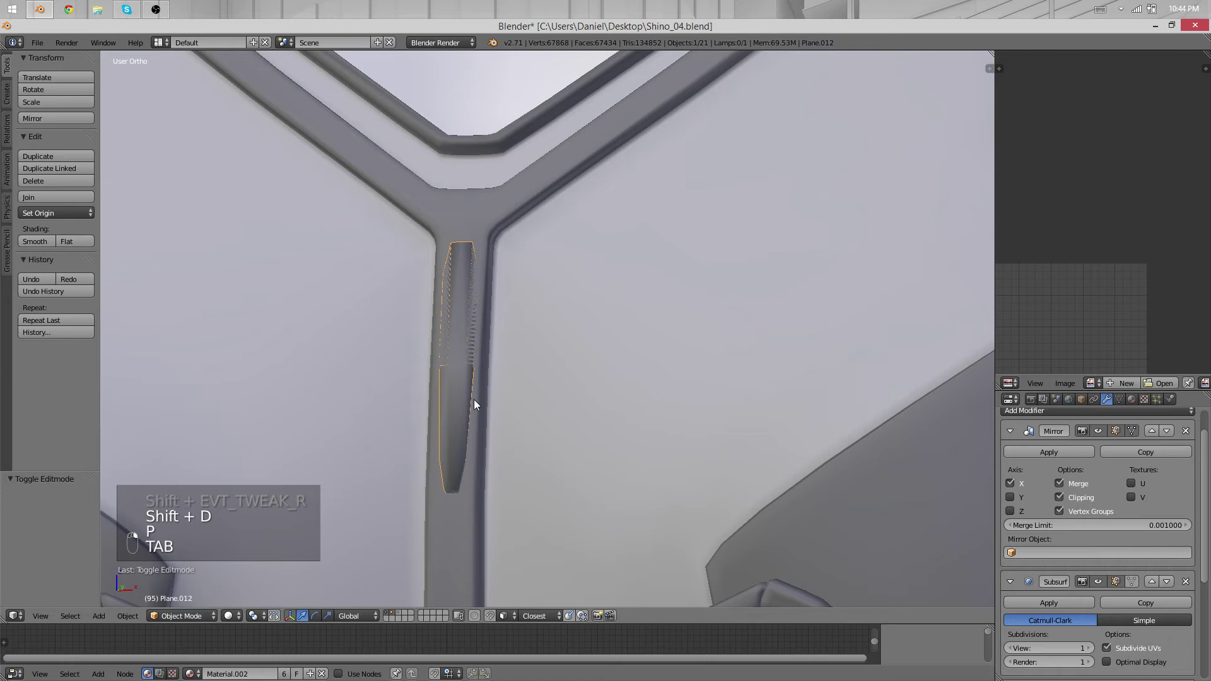
Move the entire separated strip about 0.051 up along Z, then shift it to sit over the neckline junction
key(Tab)
key(a)
key(a)
key(a)
key(a)
key(a)
key(a)
key(g)
click(599, 337)
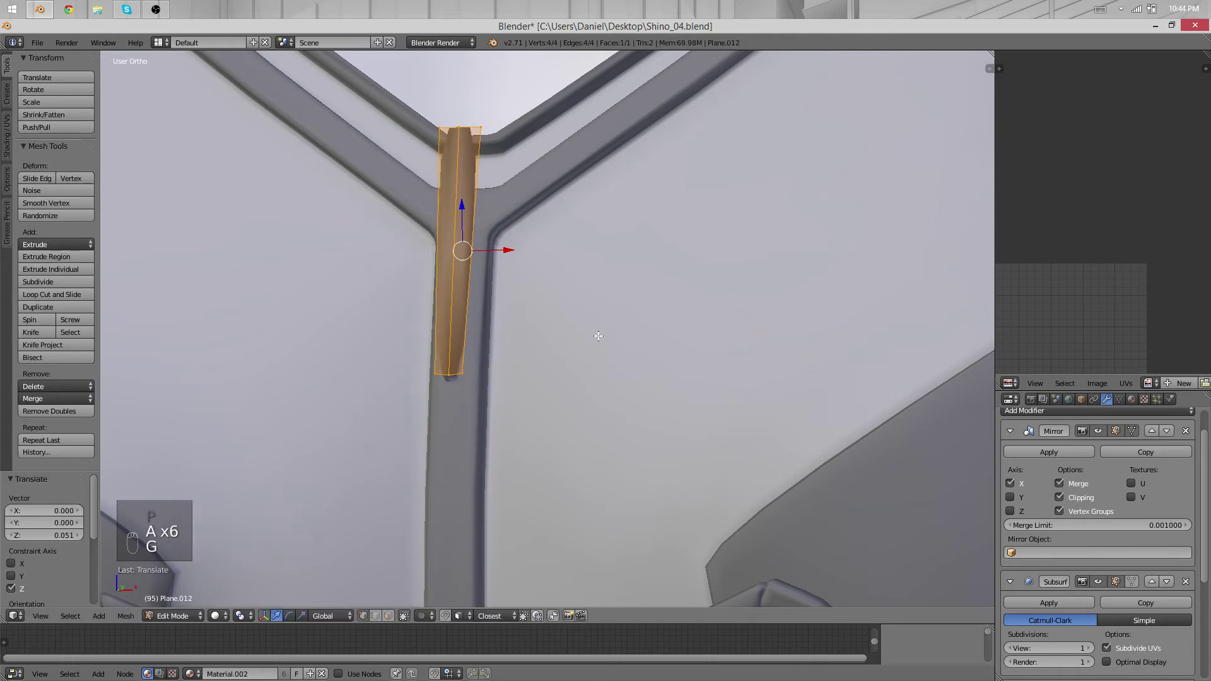
key(KP_Subtract)
middle_drag(598, 337, 669, 404)
key(g)
click(555, 379)
Add two edge loops across the strip, one close to its upper end and one close to its lower end
key(ctrl+r)
click(571, 305)
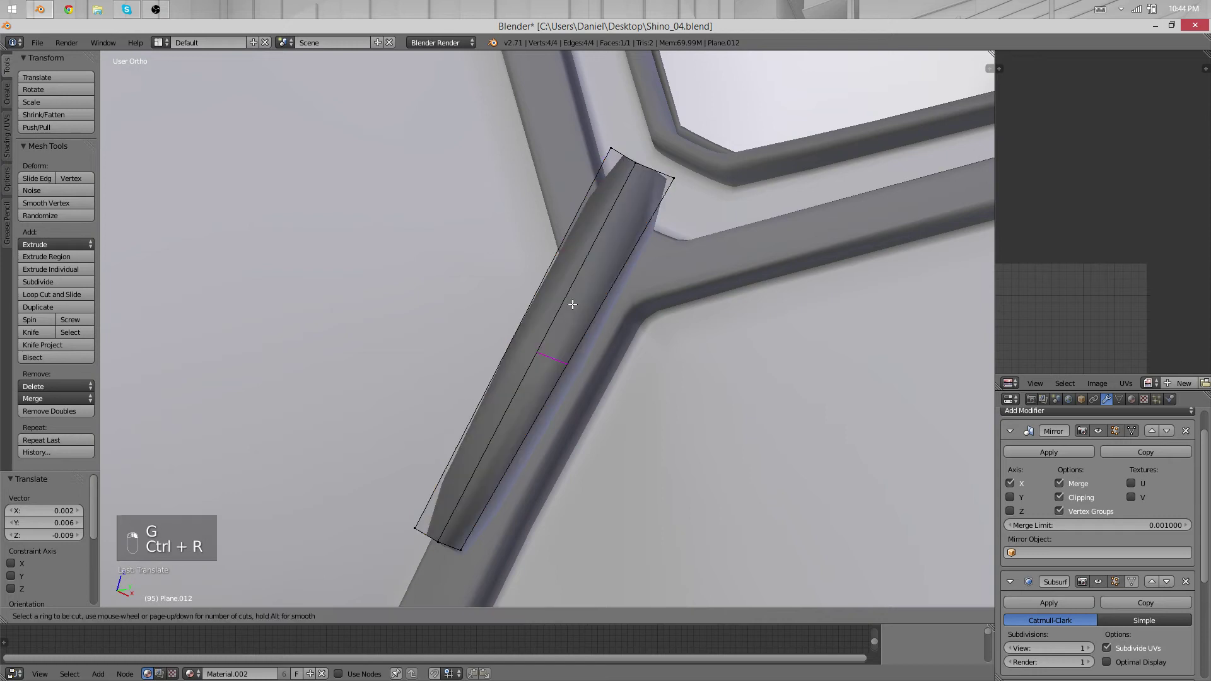
click(676, 172)
key(ctrl+r)
click(582, 318)
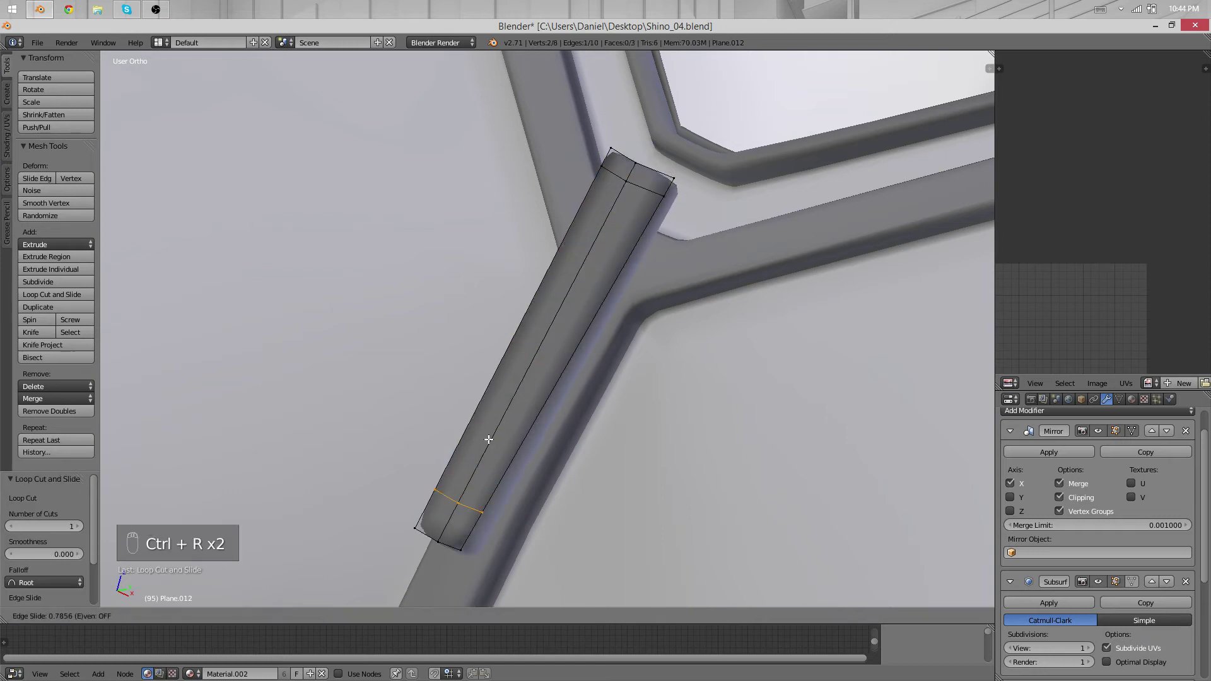
click(460, 523)
Scale the whole strip slightly and move it along the X axis to fit over the centre seam
middle_drag(460, 523, 627, 464)
key(a)
key(a)
key(s)
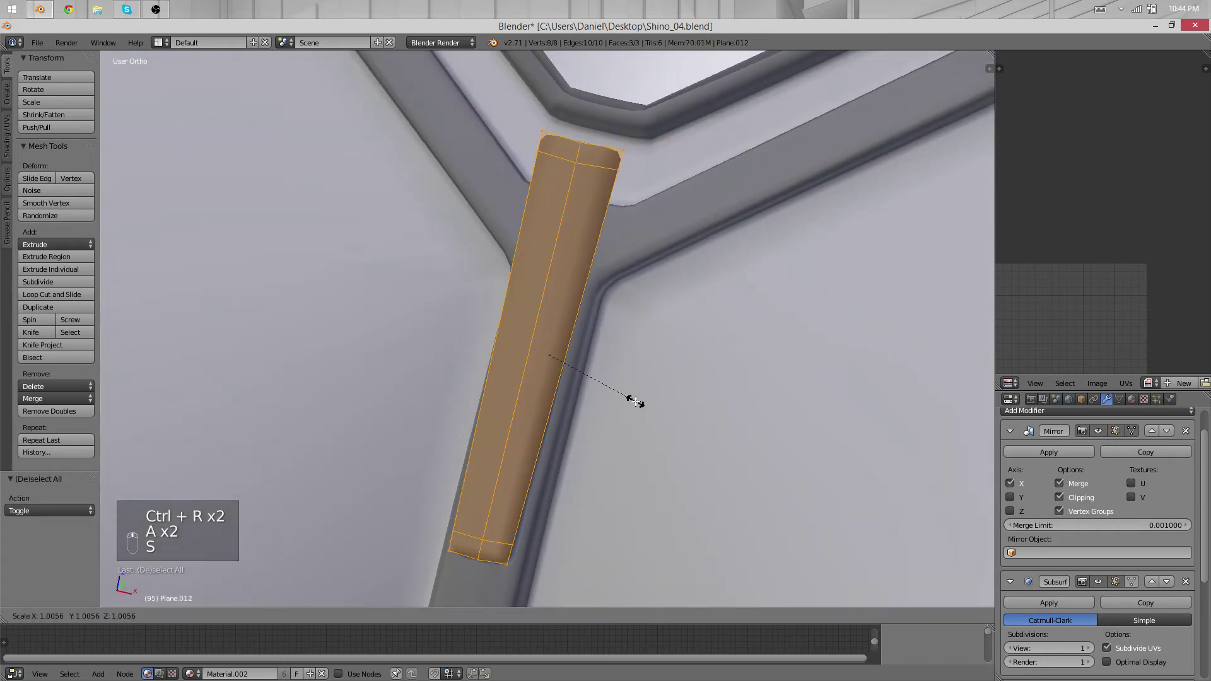
click(639, 403)
key(g)
key(x)
click(674, 405)
middle_drag(673, 405, 705, 396)
scroll(595, 370, up, 3)
key(Tab)
scroll(384, 327, down, 5)
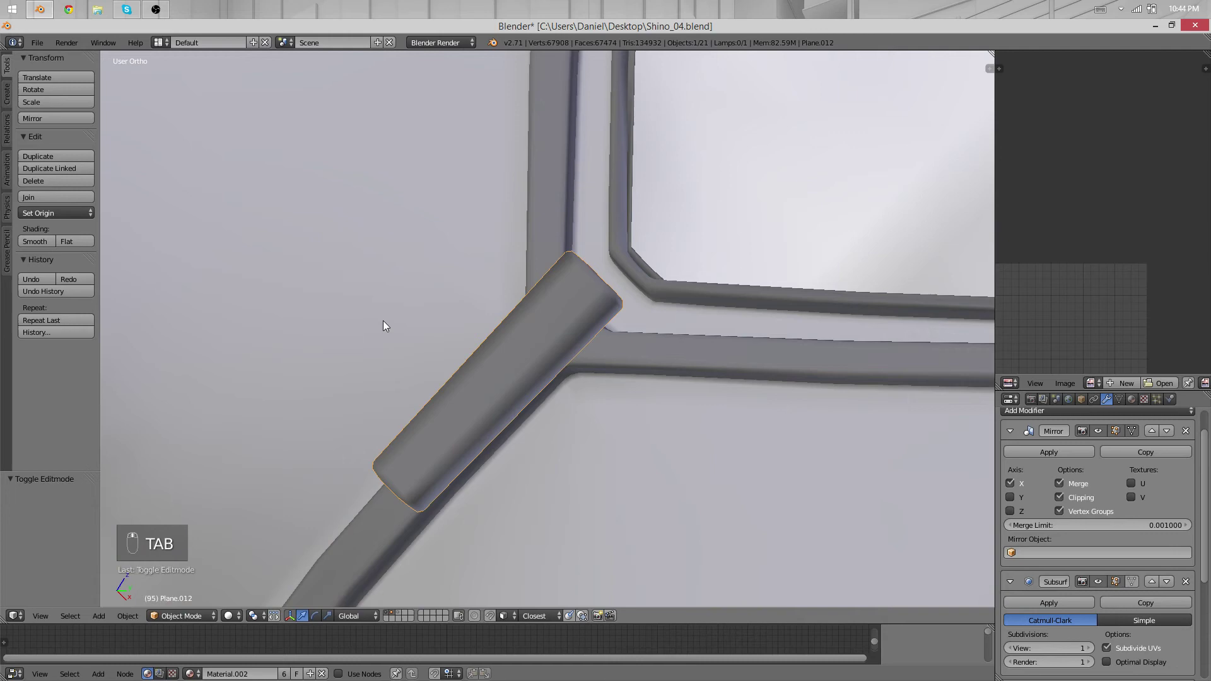
Select the new centre strip and remove Material.002 from its material slots
middle_drag(384, 327, 611, 362)
key(a)
key(a)
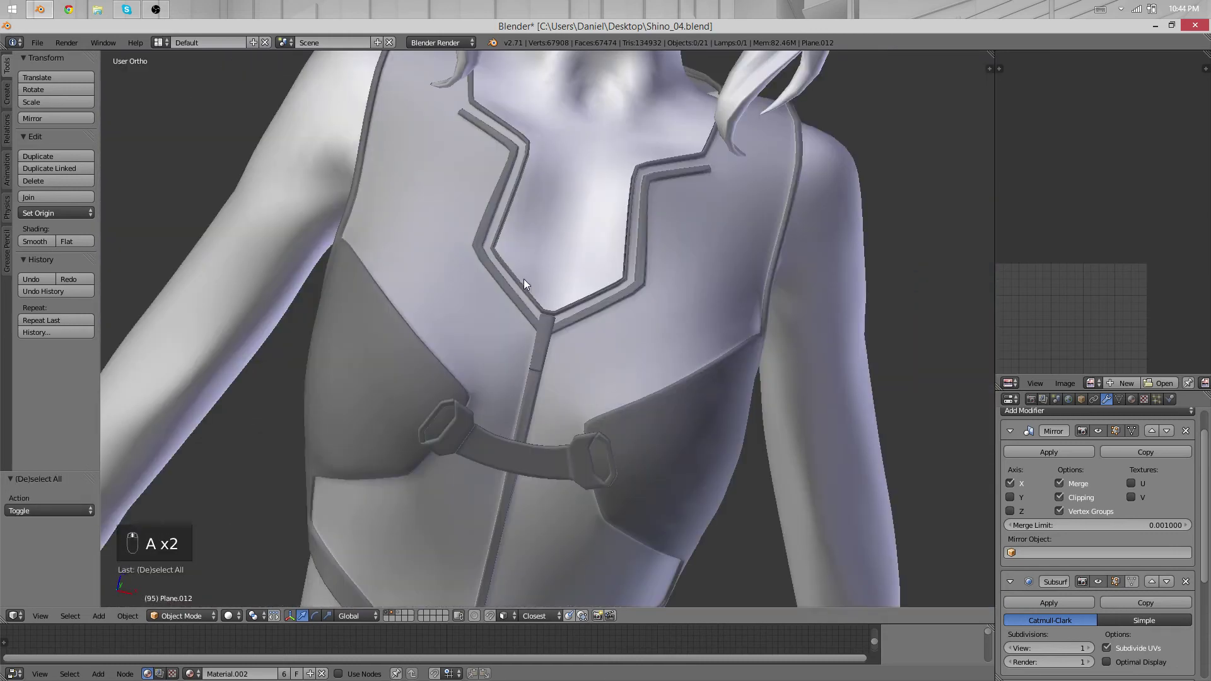
right_click(539, 342)
scroll(539, 342, up, 2)
click(1132, 399)
click(1190, 454)
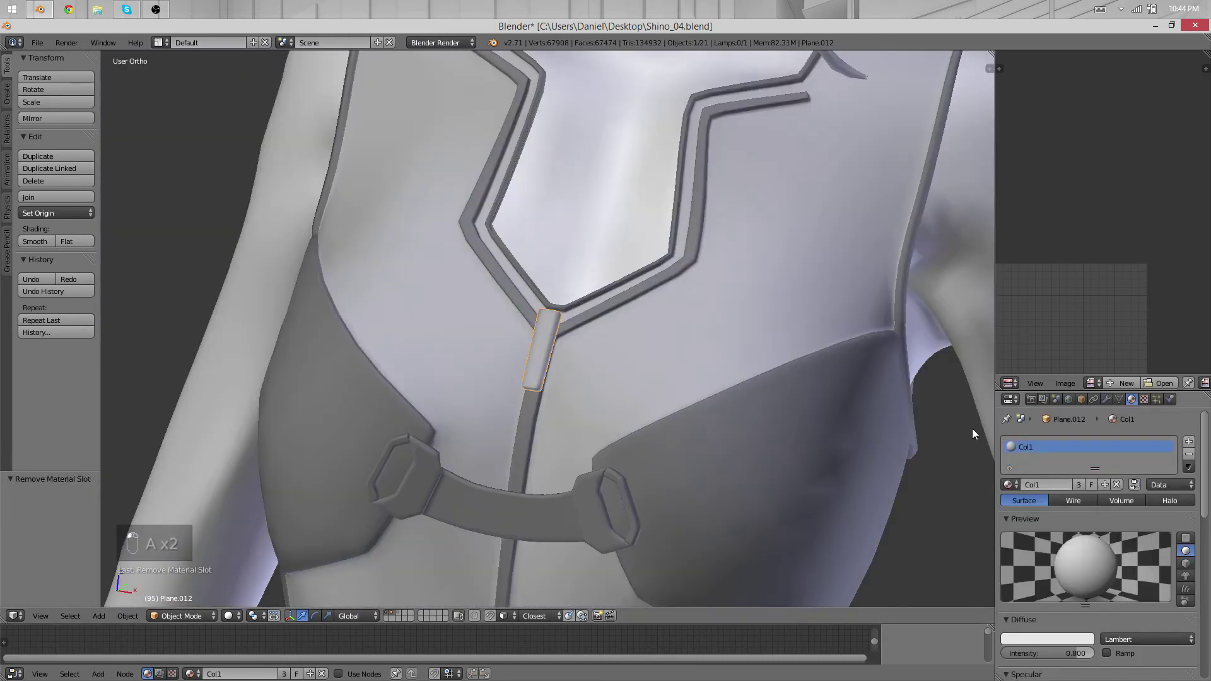
Duplicate the strip's upper end face and place the copy behind it, offset about 0.002, 0.008 and -0.008 in X, Y and Z
scroll(555, 403, down, 2)
middle_drag(556, 404, 448, 380)
key(a)
scroll(713, 410, down, 3)
scroll(500, 306, up, 10)
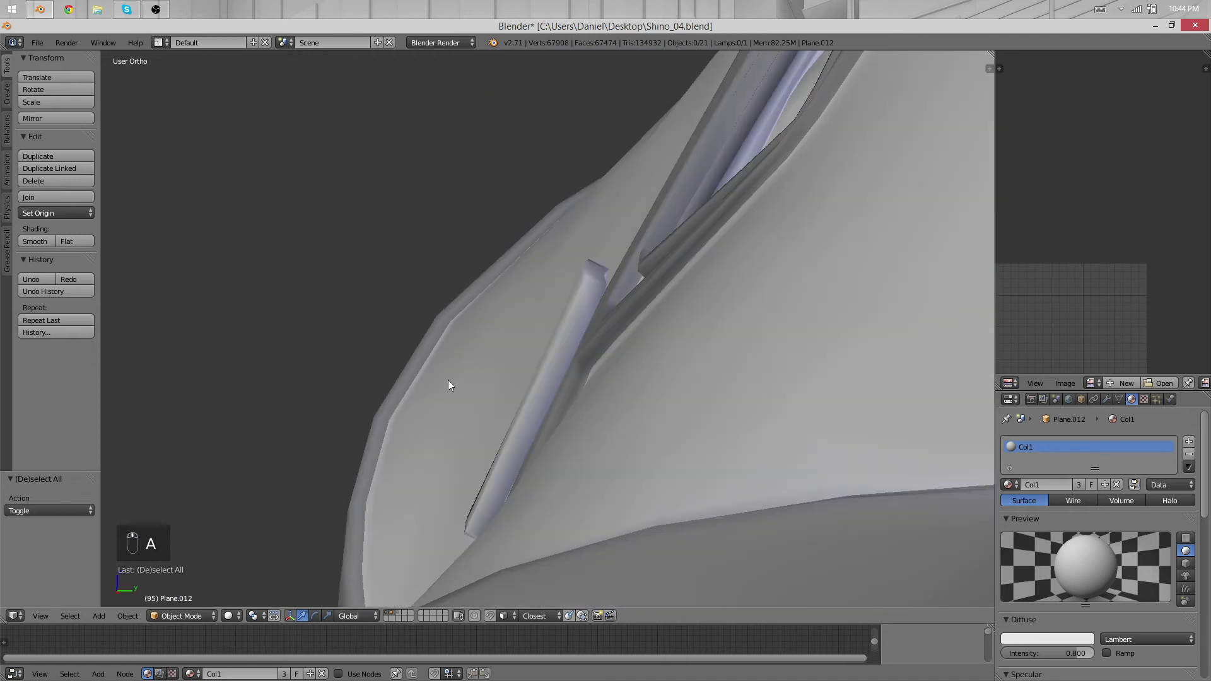
scroll(568, 306, up, 4)
key(Tab)
right_click(620, 224)
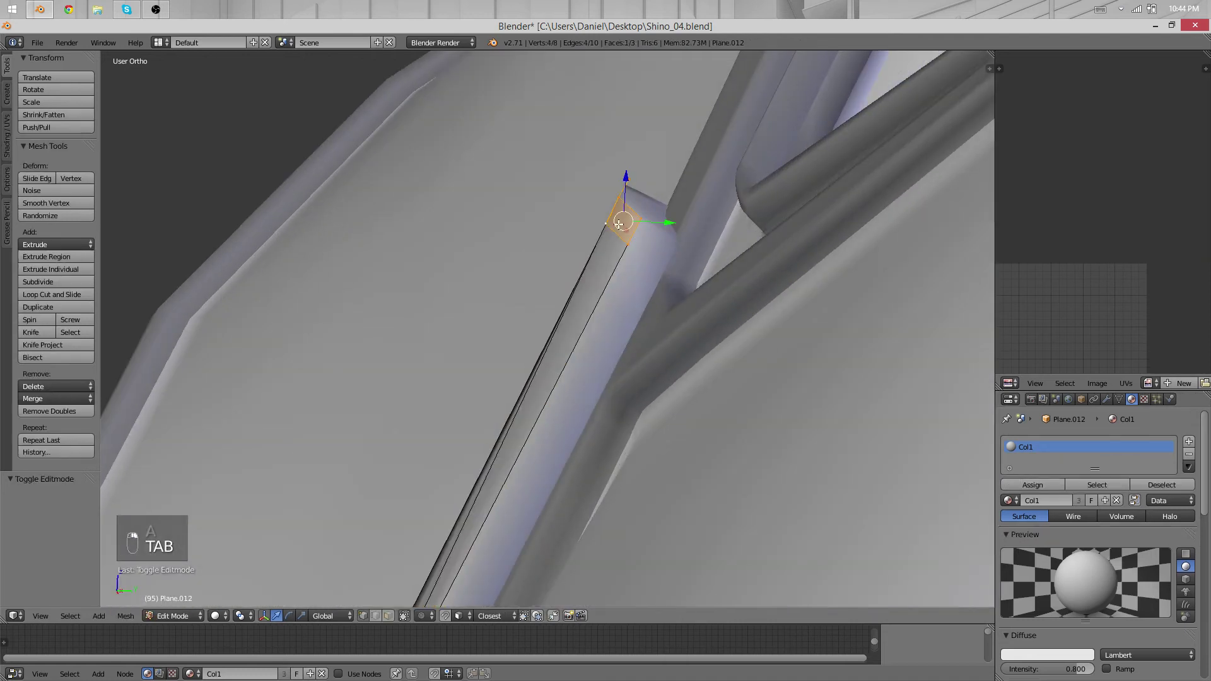
shift+middle_drag(636, 210, 533, 303)
key(shift+d)
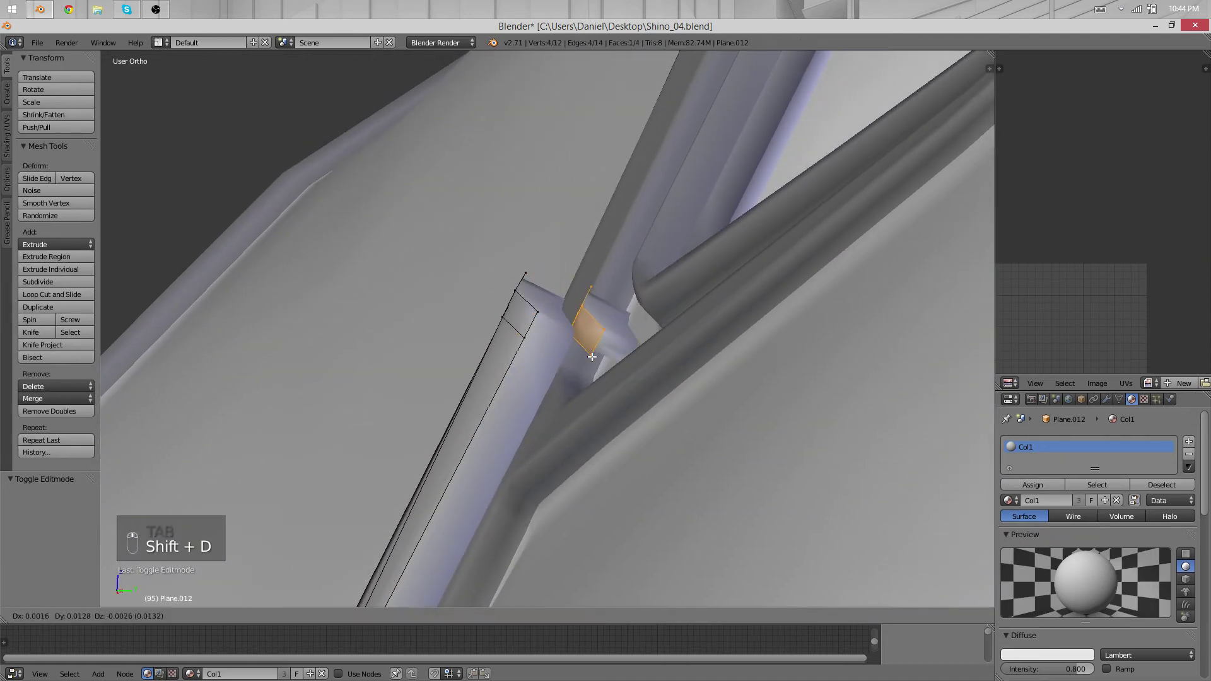
click(572, 356)
Move the duplicated face's upper edge toward the neckline trim to form a short connector above the strip
key(g)
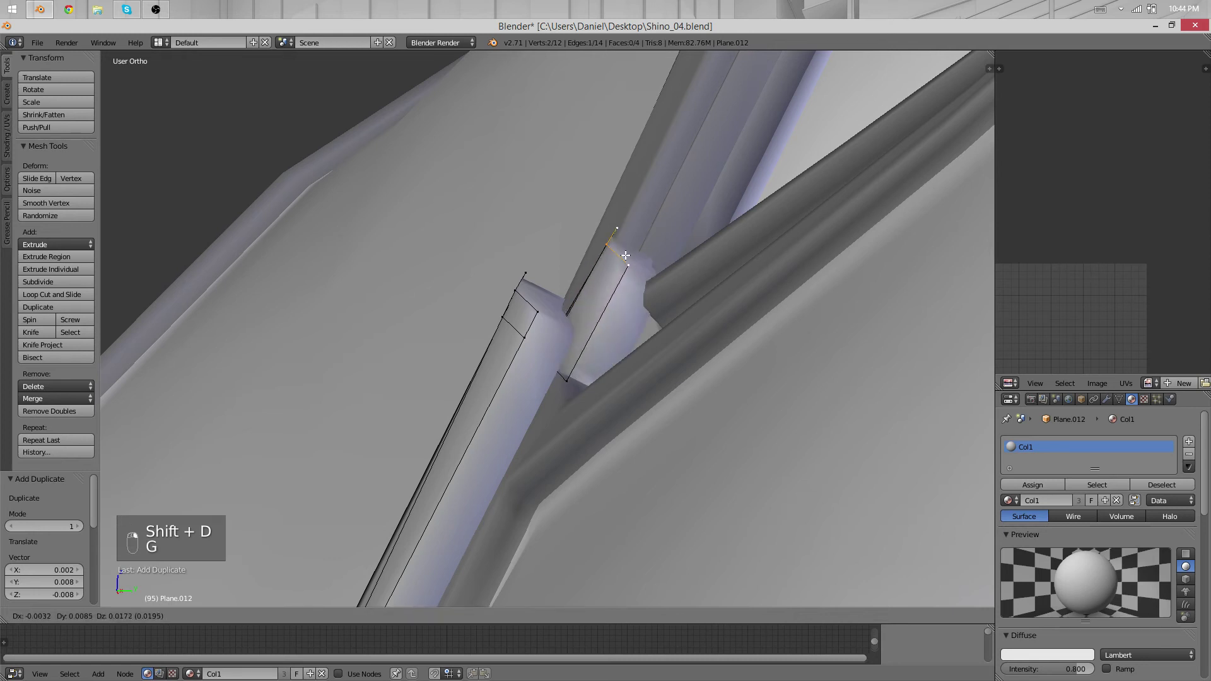
click(633, 237)
middle_drag(633, 238, 675, 341)
key(g)
click(604, 385)
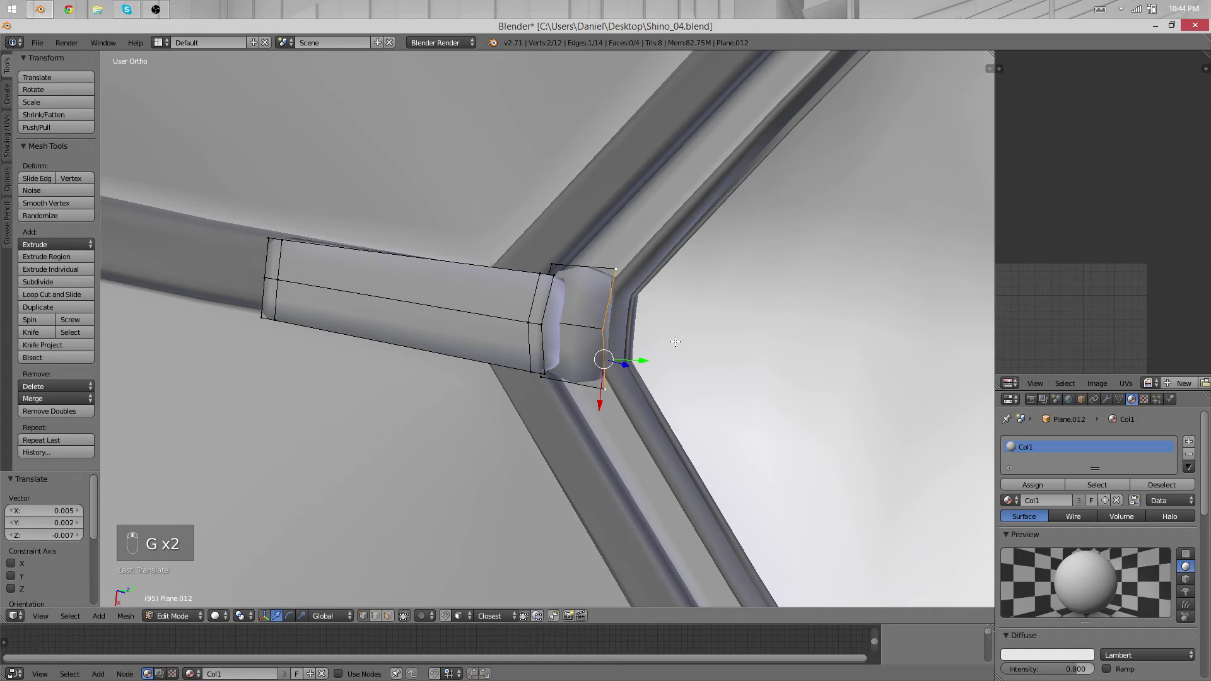
Select the connector's outer side edge and shift it along the X axis to adjust the piece's width
scroll(675, 341, up, 4)
shift+right_click(654, 169)
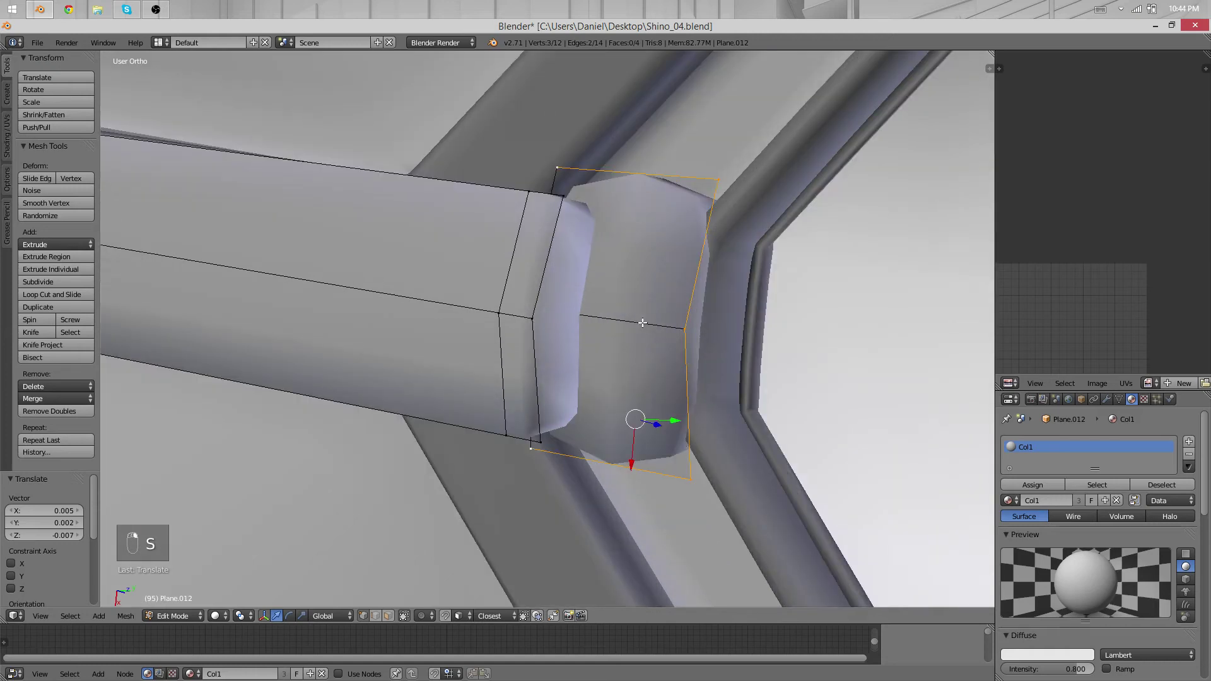
key(g)
key(x)
click(656, 247)
key(Tab)
middle_drag(657, 357, 797, 500)
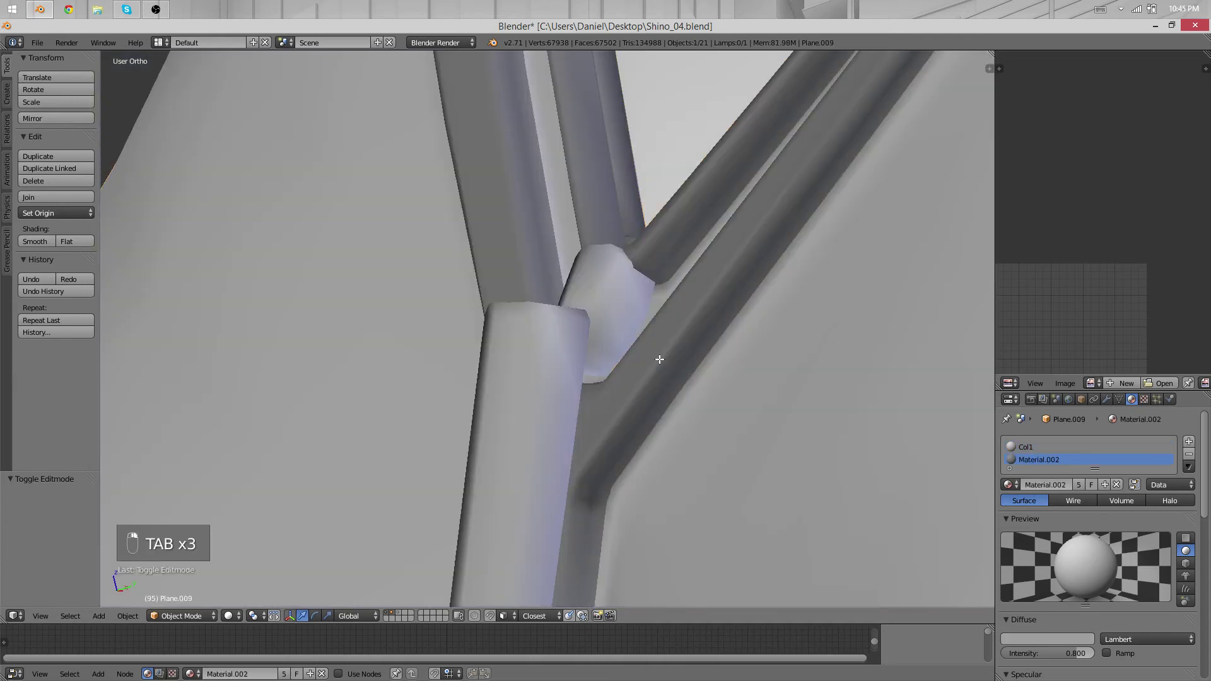
Edit the bodysuit mesh and move the inner neckline trim's edges at the centre corner away from the connector
key(Tab)
mouse_move(659, 352)
middle_down()
mouse_move(598, 504)
mouse_move(661, 344)
middle_up()
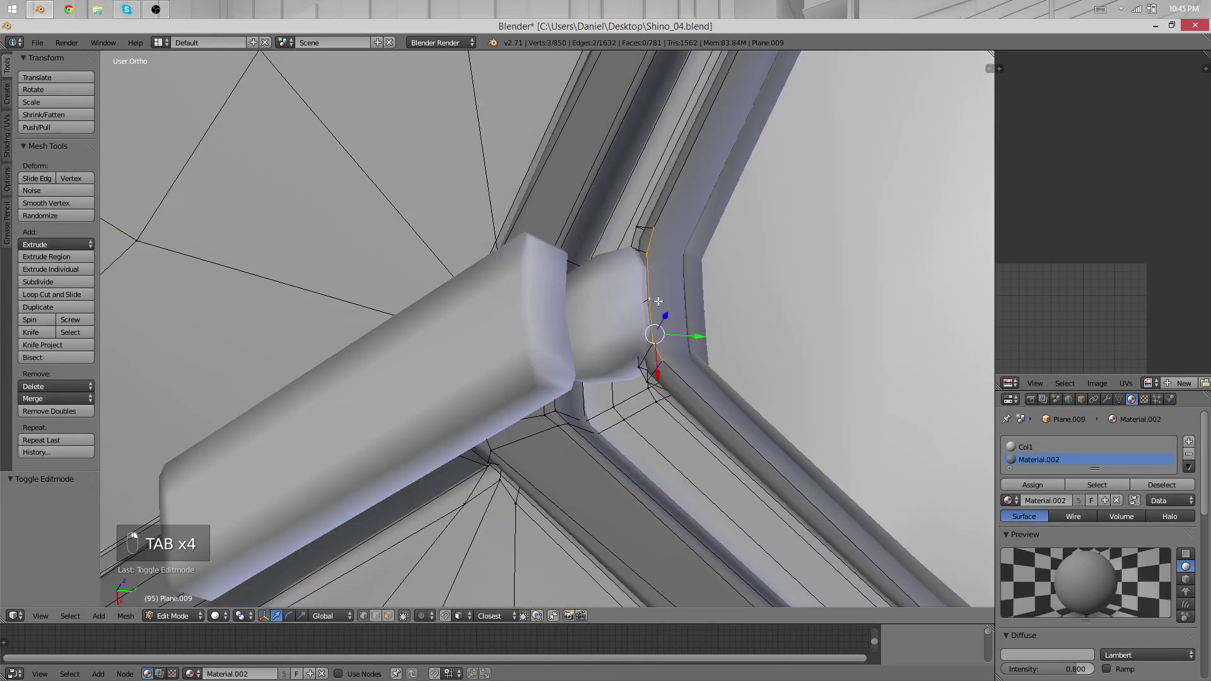
key(g)
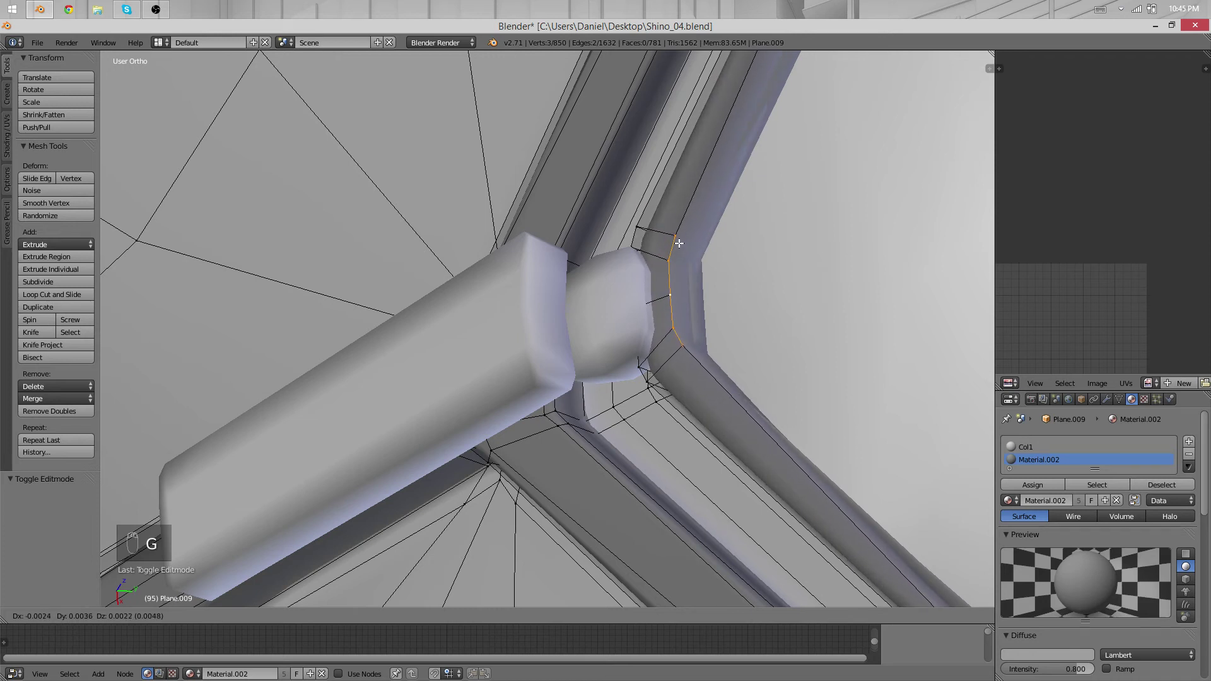
click(681, 238)
middle_drag(681, 239, 665, 295)
key(g)
click(726, 427)
key(Tab)
scroll(701, 347, down, 3)
scroll(498, 450, up, 2)
Move the trim's corner edge about -0.005, 0.003 and 0.003 in X, Y and Z, and reposition its neighbouring corner vertex
key(Tab)
right_click(647, 259)
key(g)
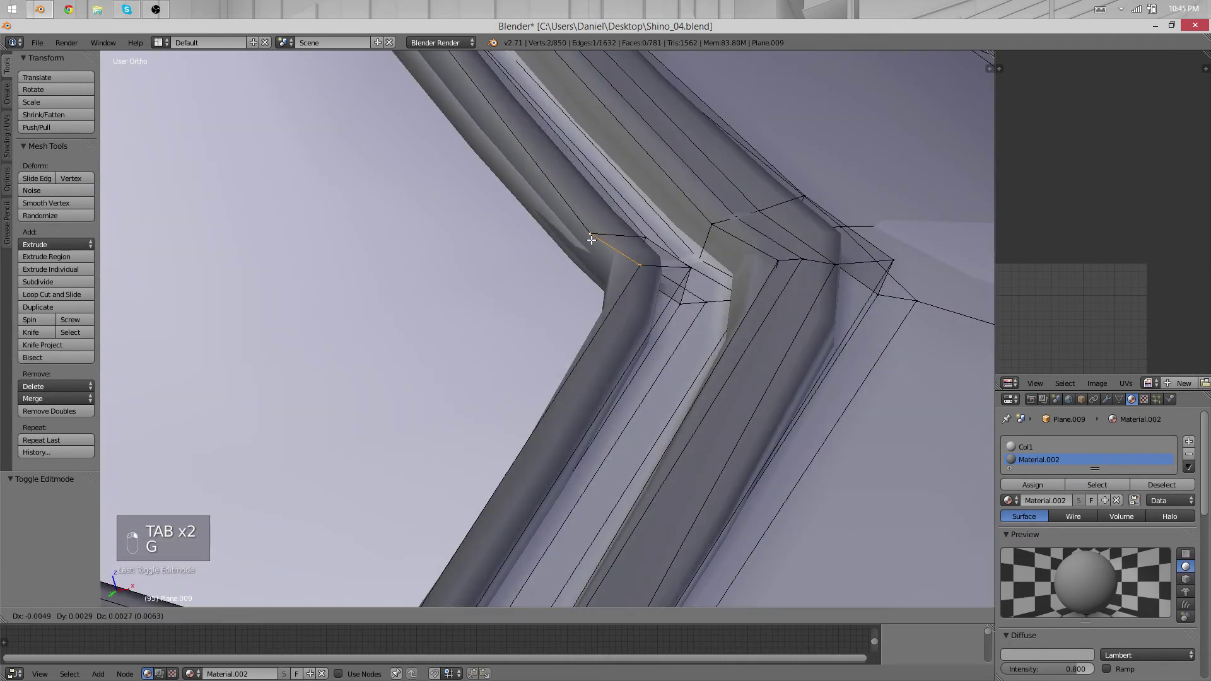
click(593, 241)
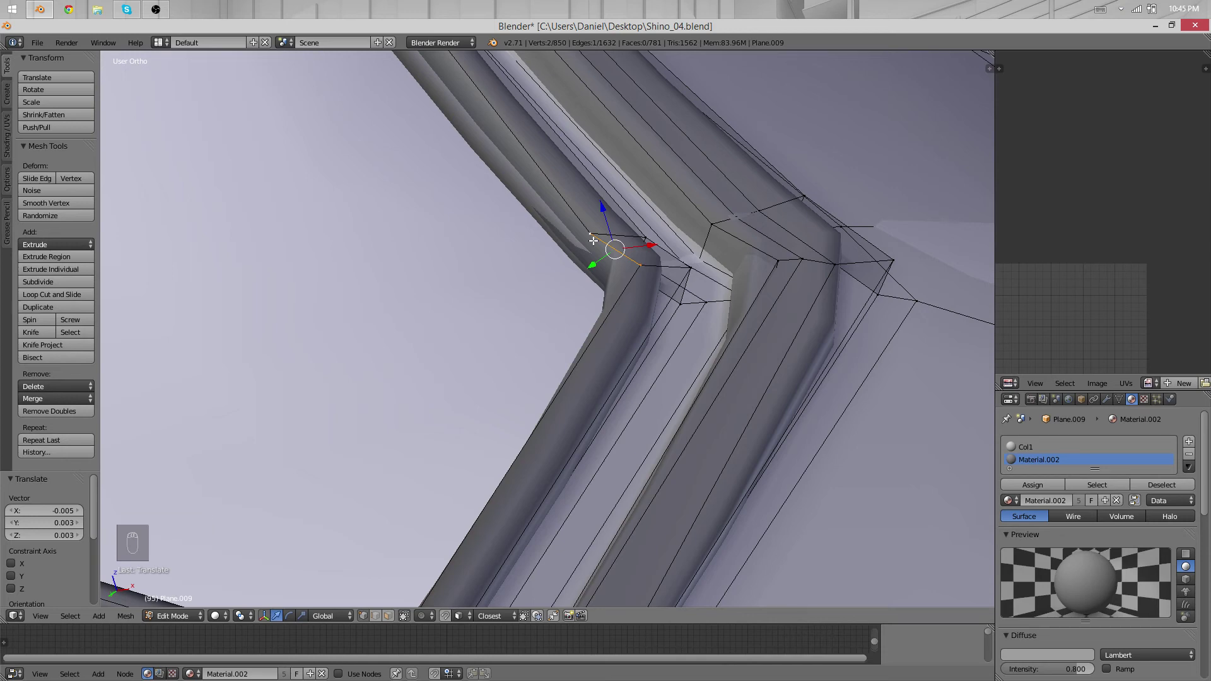
middle_drag(593, 241, 647, 407)
key(g)
click(646, 407)
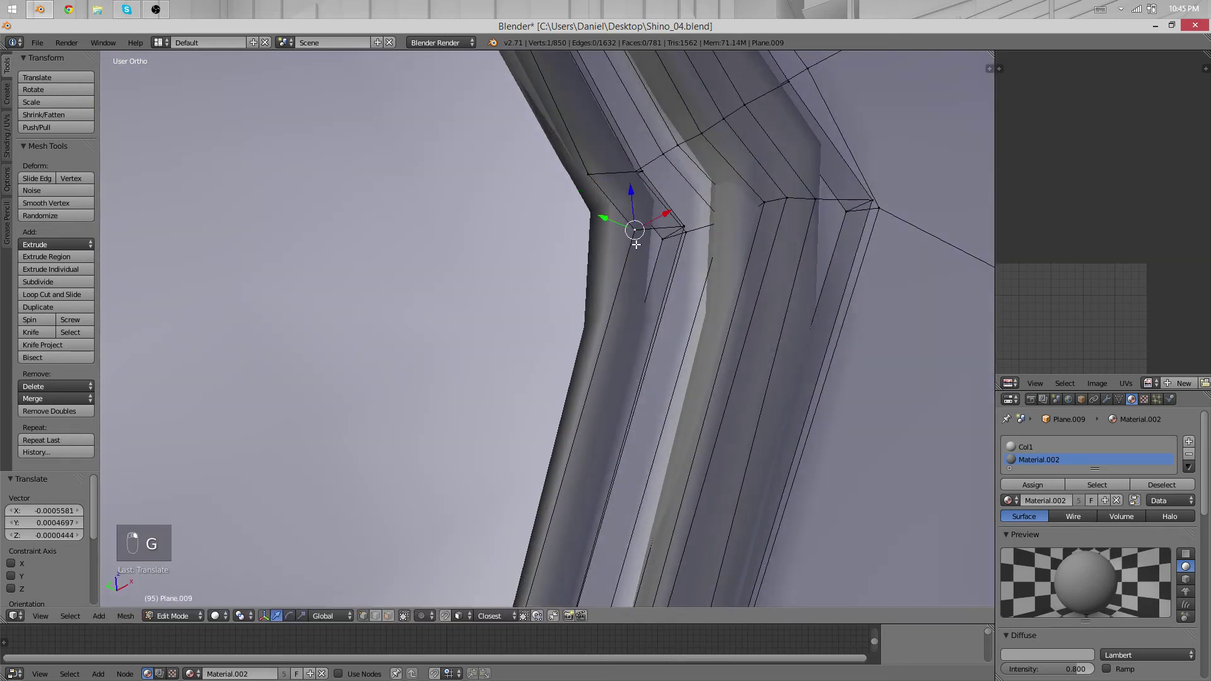
key(g)
click(617, 232)
key(g)
click(606, 224)
Reposition the adjacent vertices along the inner neckline trim to even out its bends
right_click(588, 179)
key(g)
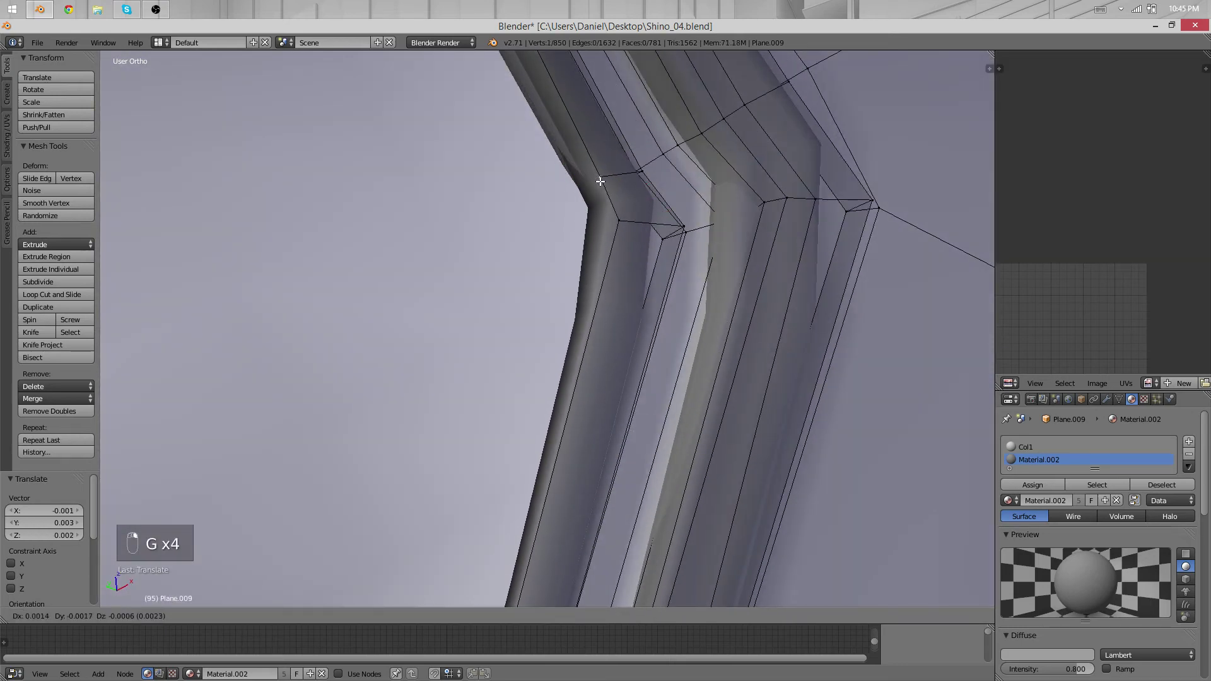
click(600, 182)
middle_drag(600, 181, 497, 208)
right_click(530, 239)
key(g)
click(482, 205)
shift+middle_drag(544, 241, 621, 530)
Move the outer vertices at the trim's upper neckline corner outward, finish editing the bodysuit and deselect everything
right_click(528, 221)
key(g)
click(512, 210)
key(g)
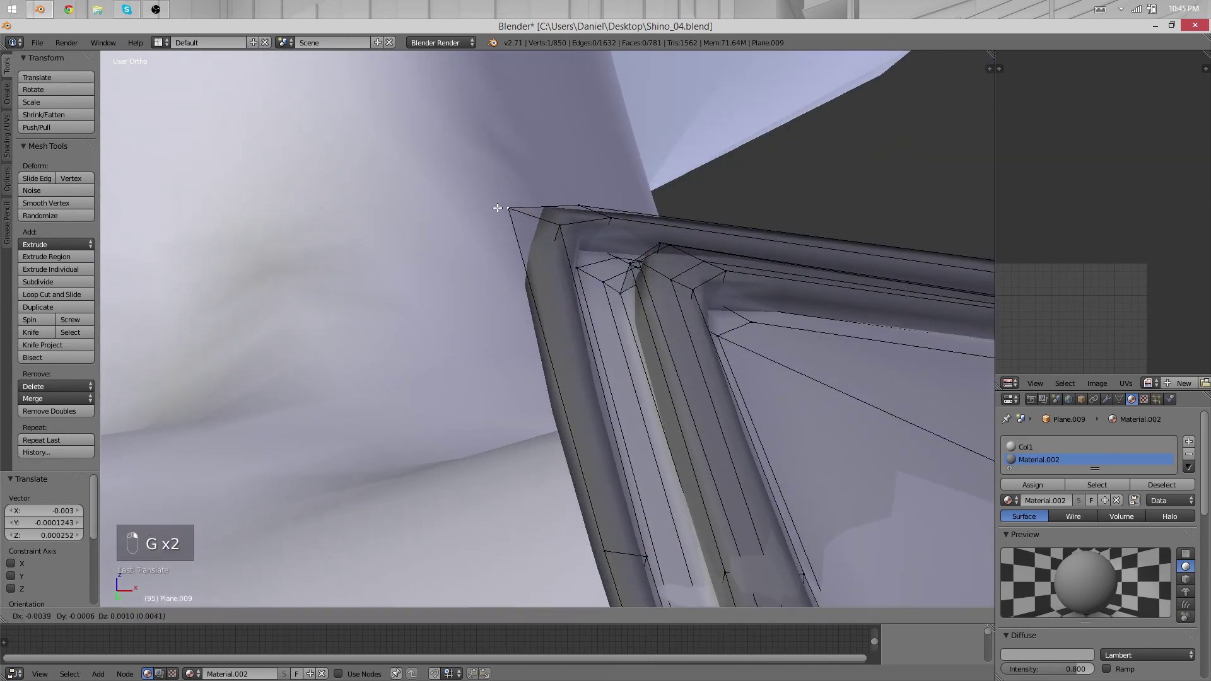
click(498, 209)
middle_drag(498, 209, 596, 354)
key(g)
click(568, 354)
key(Tab)
scroll(566, 362, down, 10)
key(a)
key(a)
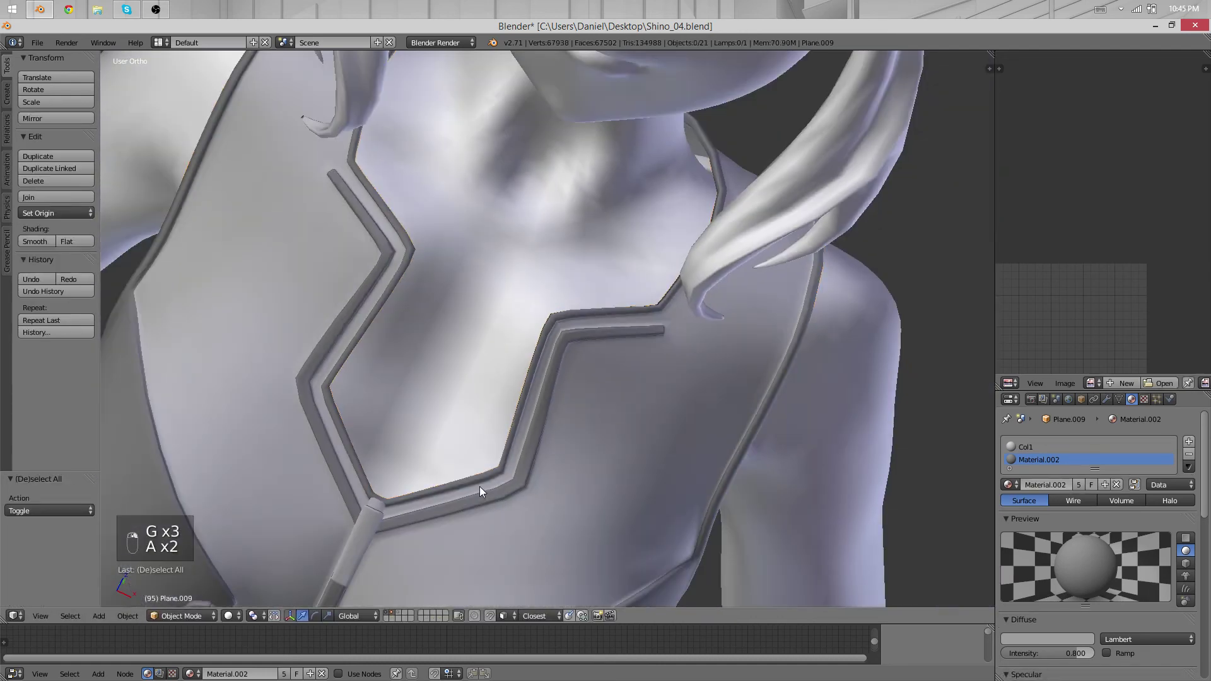
Select the two lower vertices of the connector on the centre strip in wireframe and move them into the strip's upper end
middle_drag(480, 491, 548, 329)
scroll(626, 407, up, 6)
right_click(694, 433)
middle_drag(626, 407, 568, 335)
right_click(698, 435)
key(Tab)
key(z)
right_click(591, 451)
shift+right_click(595, 477)
key(z)
middle_drag(594, 478, 600, 410)
key(g)
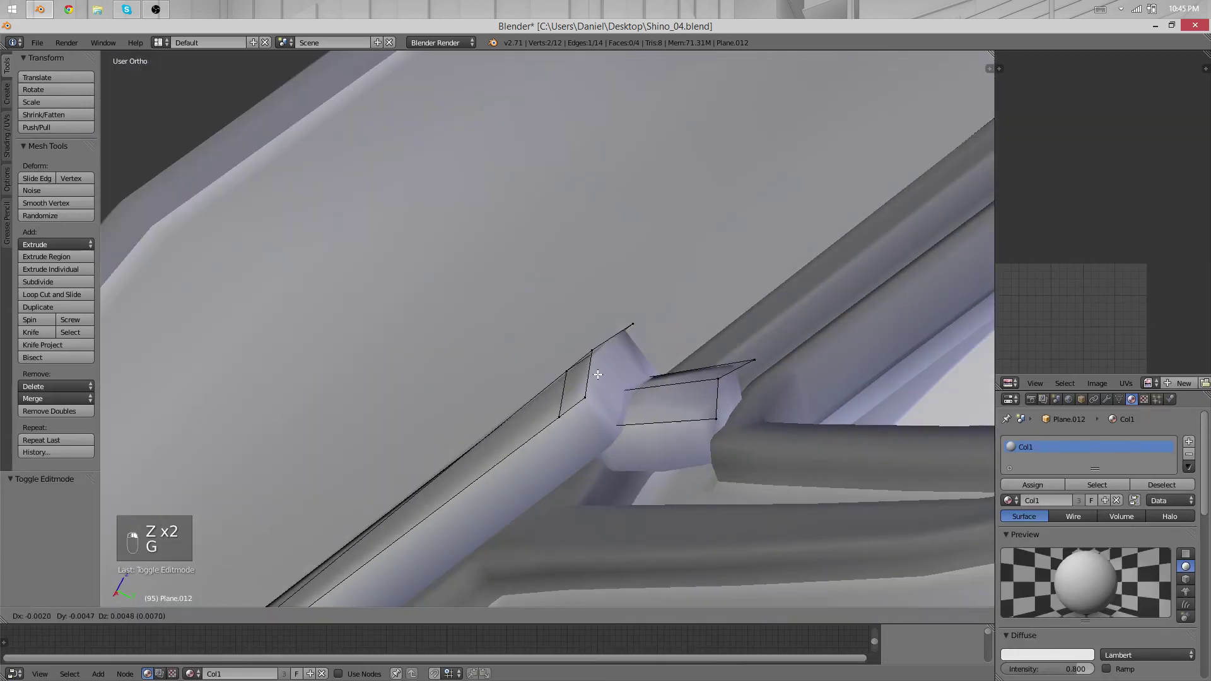
click(578, 347)
key(Tab)
Reposition the selected edge where the connector meets the strip's upper end
middle_drag(752, 533, 573, 62)
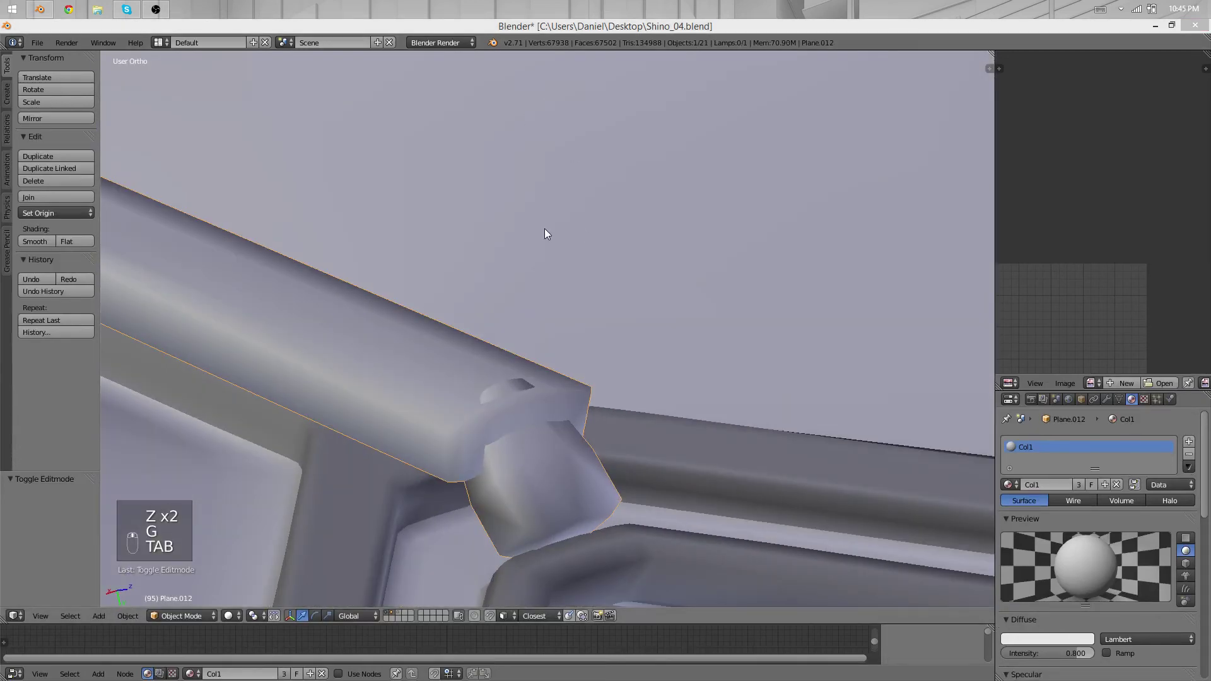
middle_drag(543, 228, 388, 296)
scroll(700, 90, down, 4)
key(Tab)
key(g)
key(Tab)
key(Tab)
key(g)
click(601, 316)
key(Tab)
scroll(767, 270, down, 7)
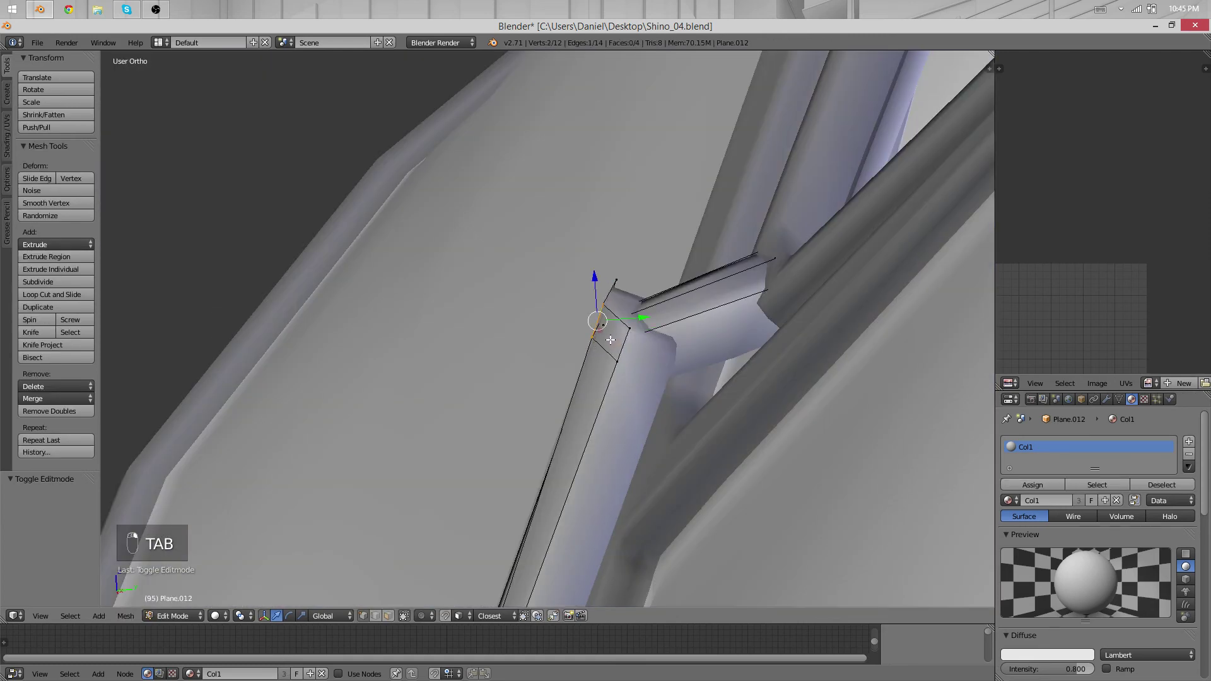
Select the strip's upper end section in wireframe and move it about 0.002, 0.004 and -0.007 in X, Y and Z
key(z)
key(g)
click(629, 361)
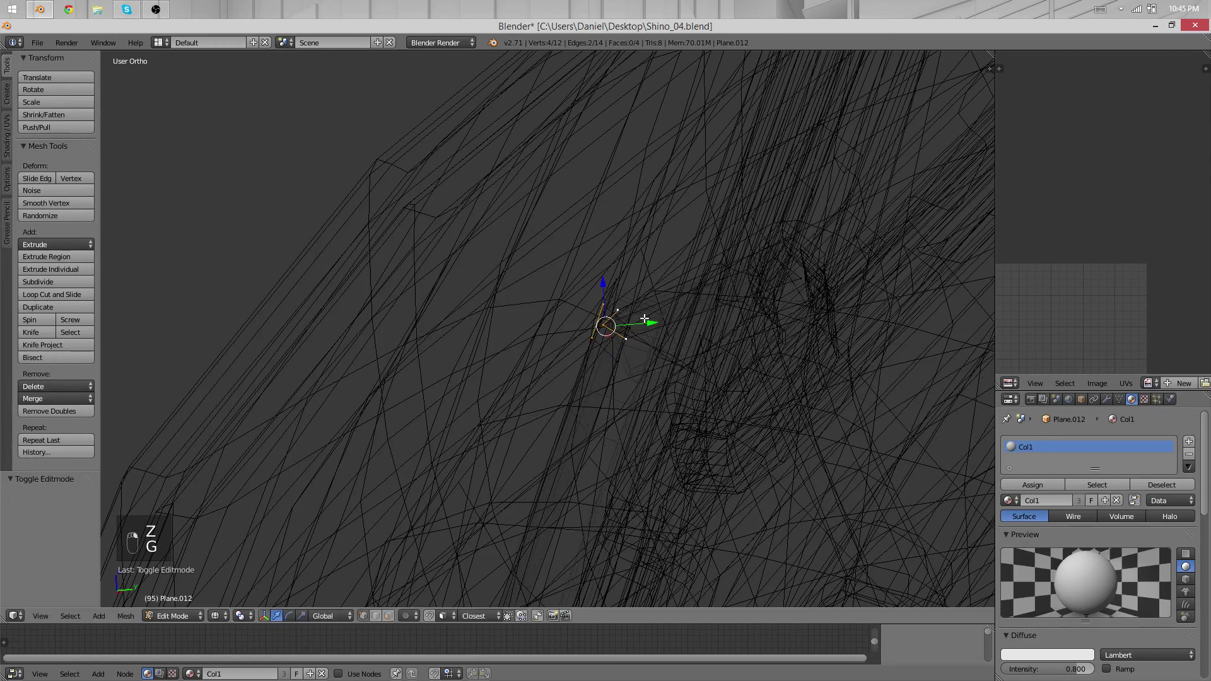
key(z)
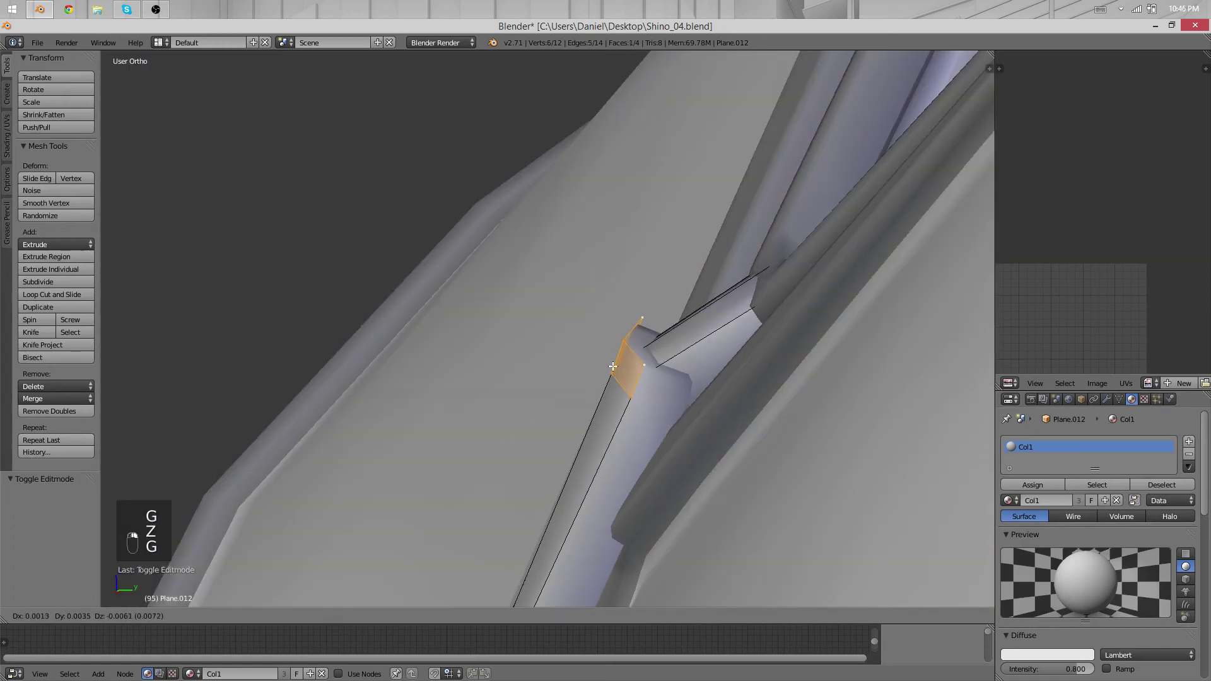
key(g)
click(672, 410)
scroll(672, 410, down, 3)
scroll(673, 410, down, 2)
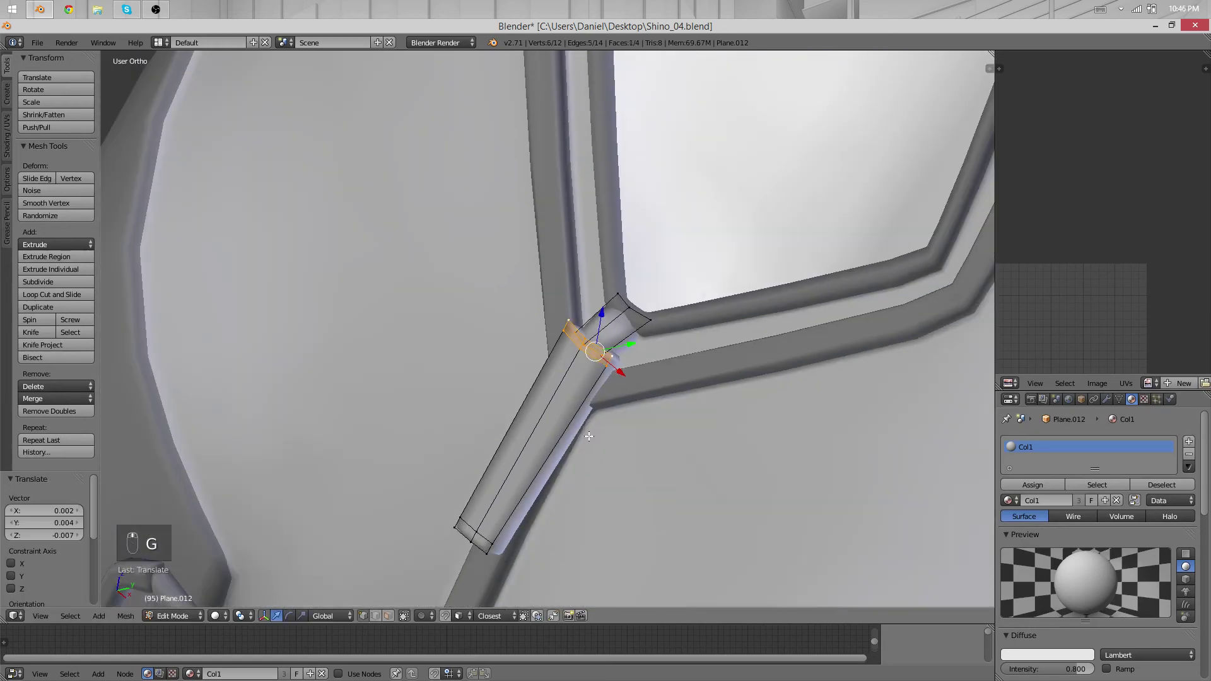
Add one edge loop across the middle of the strip and move it so the strip follows the chest's curve
key(Tab)
scroll(622, 390, down, 5)
key(Tab)
middle_drag(622, 390, 537, 253)
scroll(508, 373, up, 5)
key(ctrl+r)
double_click(555, 253)
key(g)
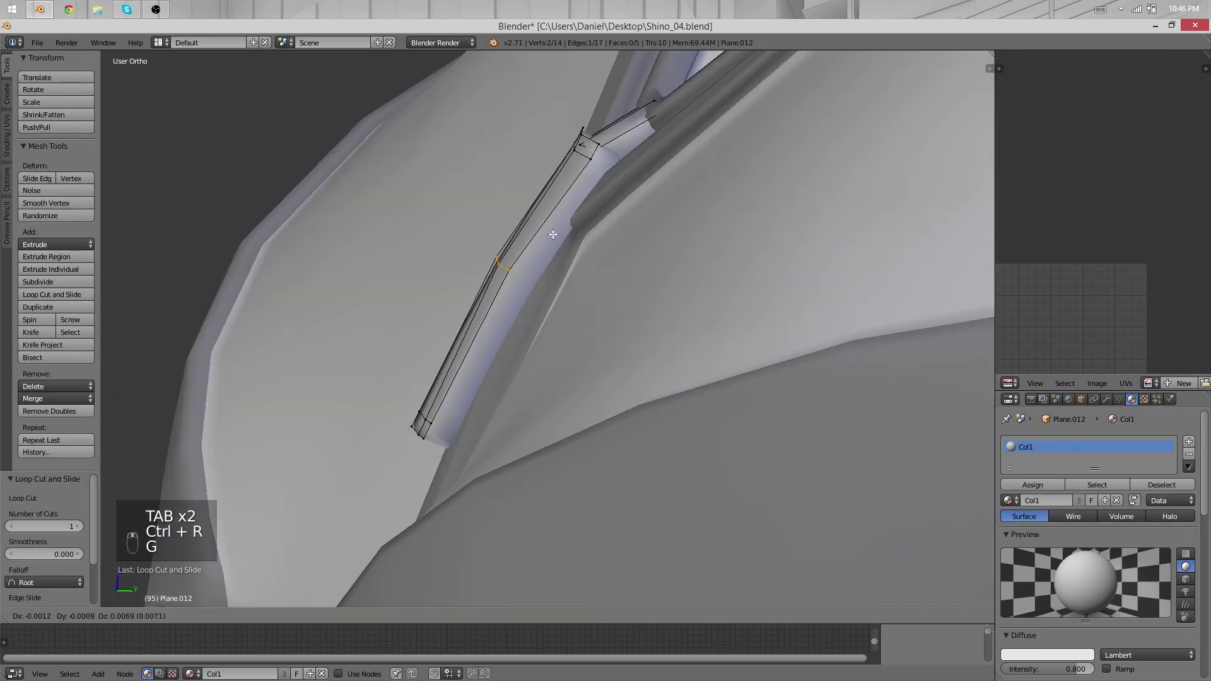
click(551, 232)
middle_drag(423, 347, 521, 450)
key(g)
click(613, 432)
Adjust the strip's upper end beside the connector and finish editing the strip
scroll(520, 449, down, 4)
key(Tab)
key(Tab)
scroll(643, 475, up, 5)
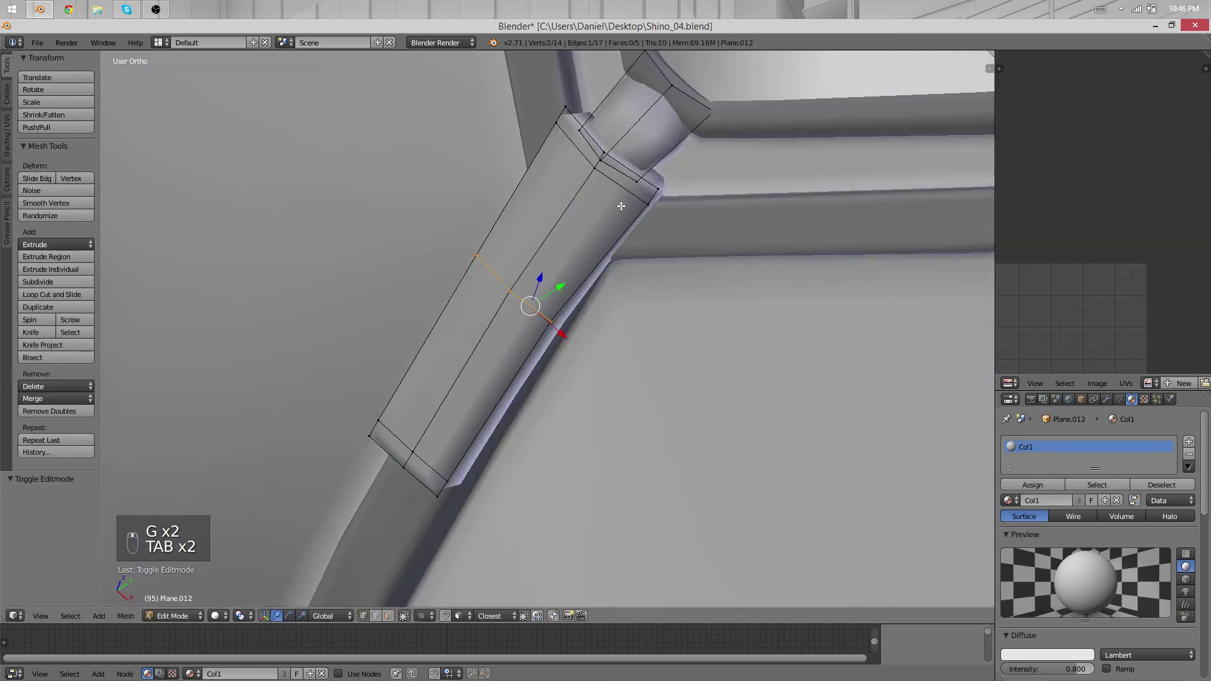
key(g)
click(641, 183)
key(Tab)
scroll(563, 457, down, 6)
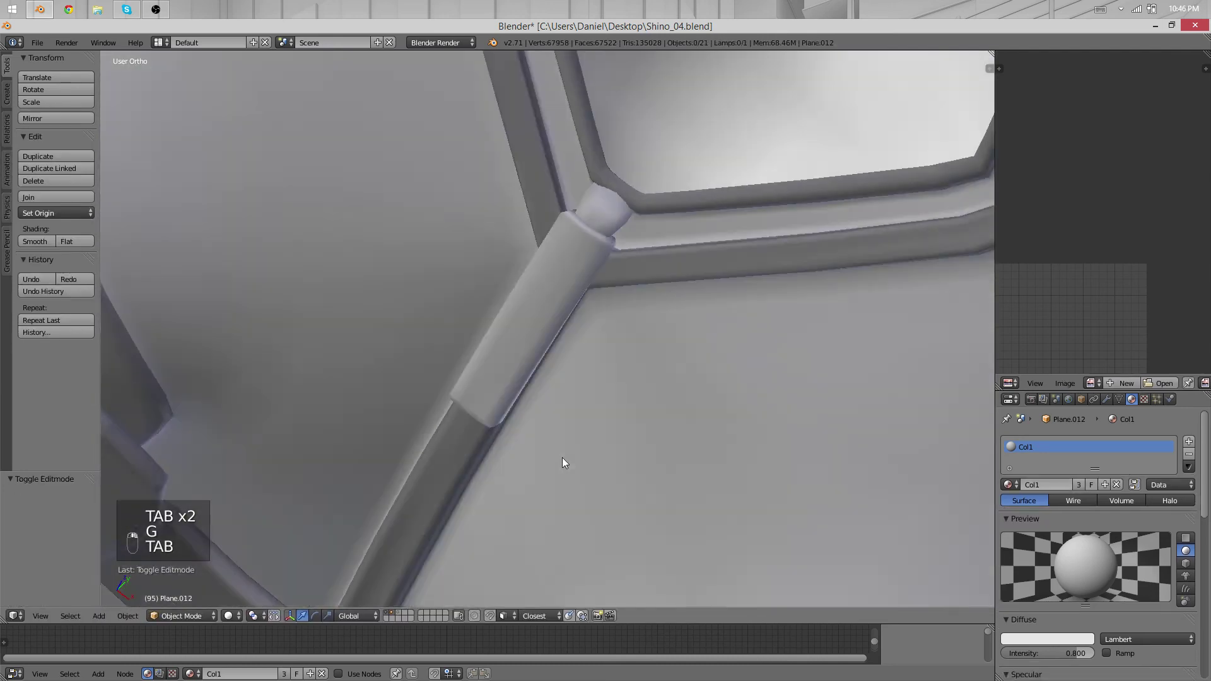
Move the strip's lower end edge by about -0.005, 0.002 and -0.0008 in X, Y and Z, and nudge it slightly again
middle_drag(562, 457, 683, 369)
scroll(683, 372, down, 3)
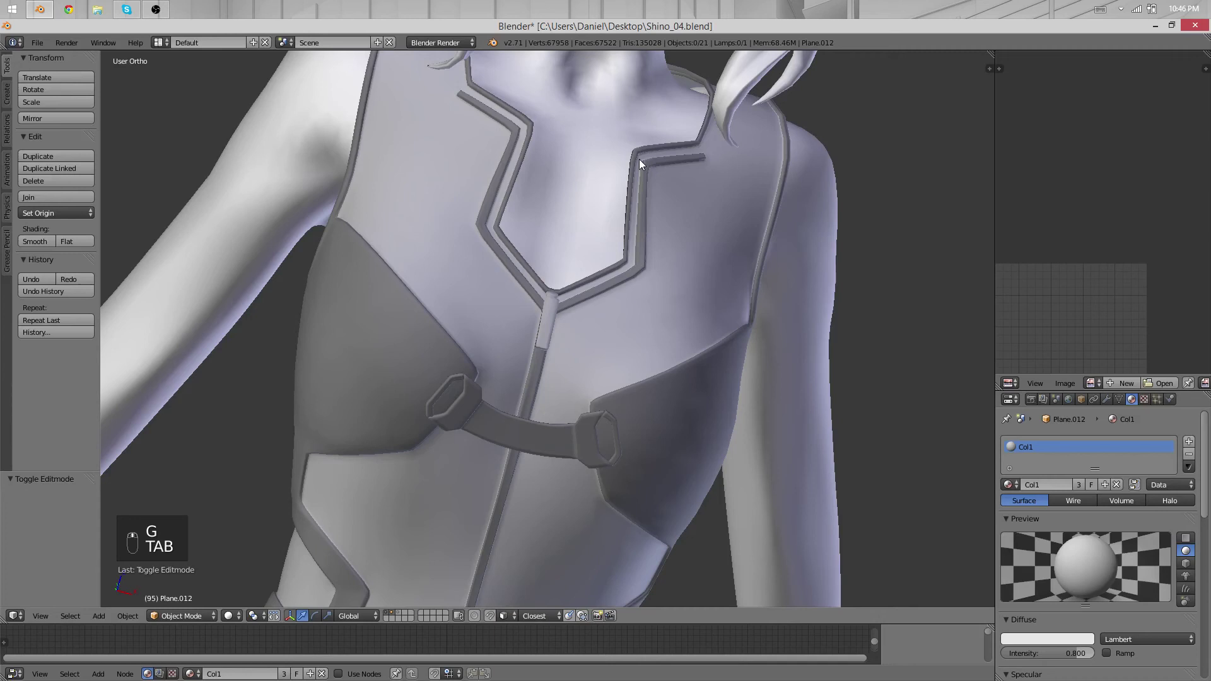
scroll(639, 159, up, 10)
key(Tab)
key(g)
middle_drag(639, 159, 360, 395)
click(637, 479)
key(Tab)
key(Tab)
key(g)
click(599, 483)
key(g)
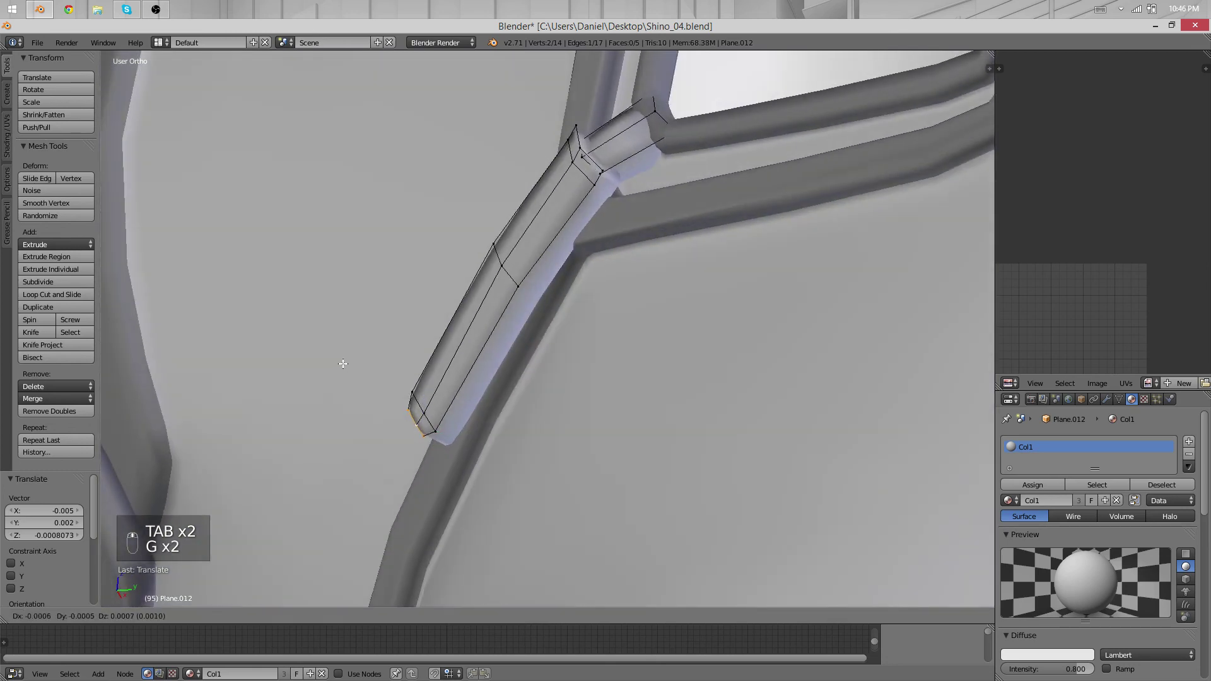
click(342, 366)
key(Tab)
Examine the whole character and the finished neckline tab from the front, sides and back
scroll(417, 445, down, 5)
middle_drag(421, 449, 350, 346)
scroll(463, 382, down, 3)
scroll(613, 381, down, 6)
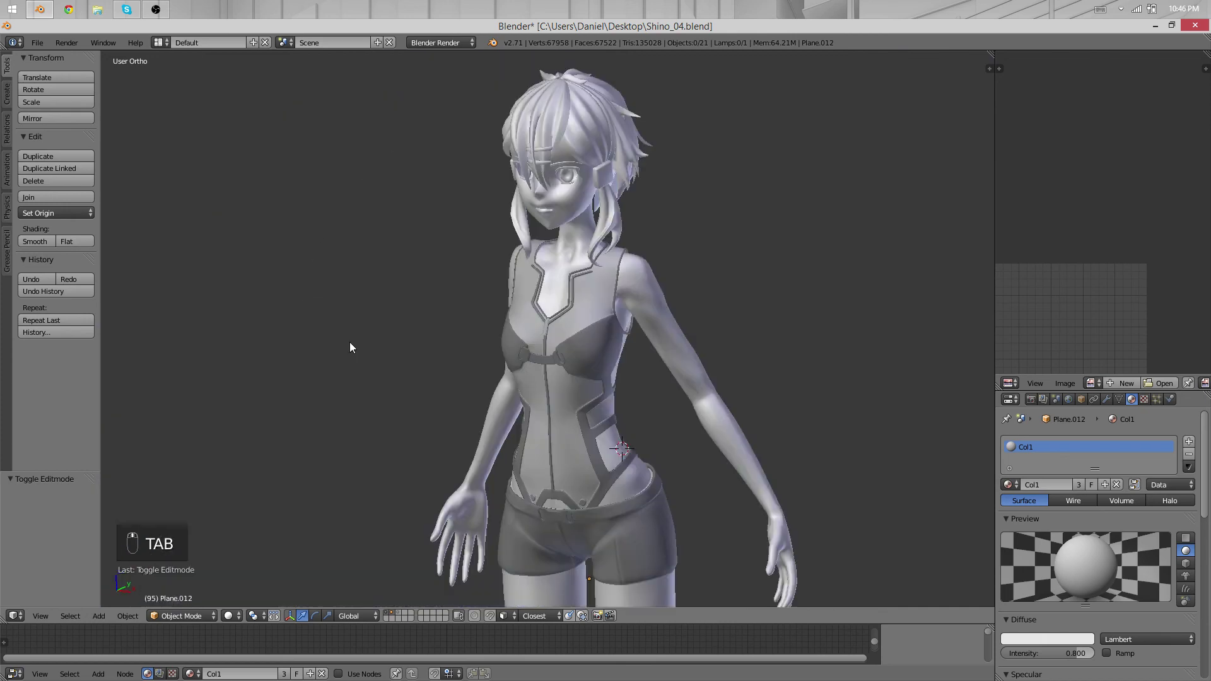
scroll(483, 396, up, 5)
middle_drag(483, 396, 1054, 133)
scroll(1054, 133, down, 1)
scroll(757, 335, down, 3)
middle_drag(757, 334, 637, 420)
scroll(637, 420, down, 2)
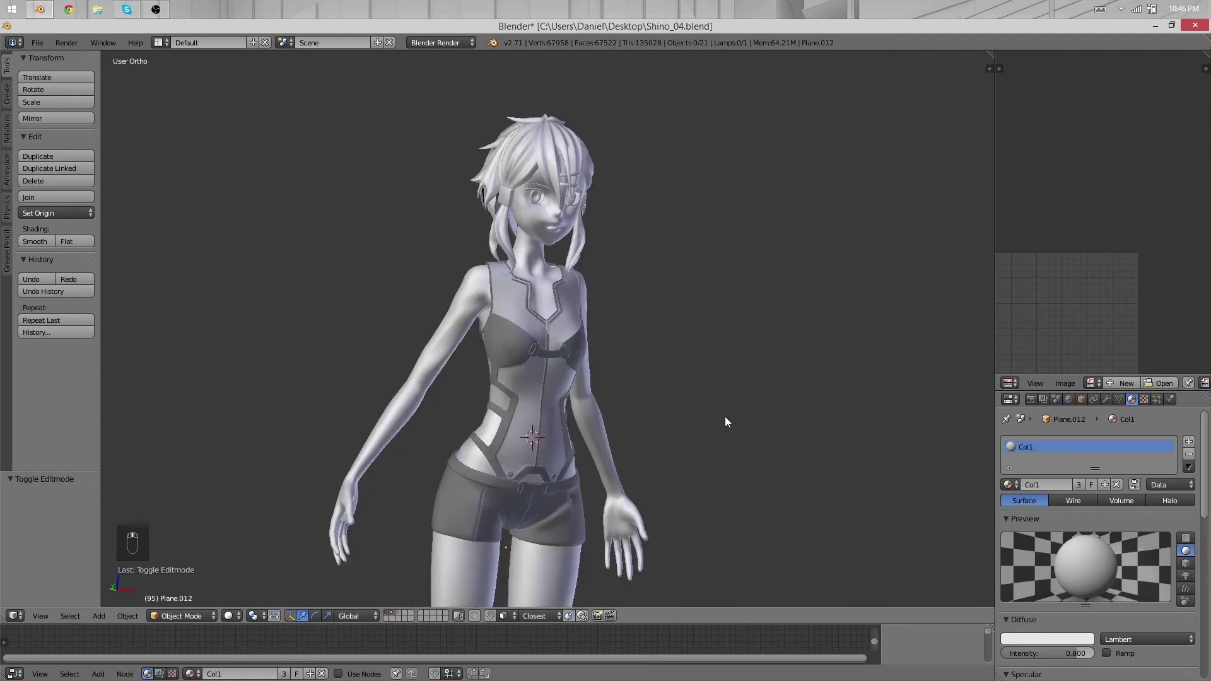
middle_drag(726, 421, 675, 357)
middle_drag(654, 415, 540, 408)
scroll(604, 351, up, 3)
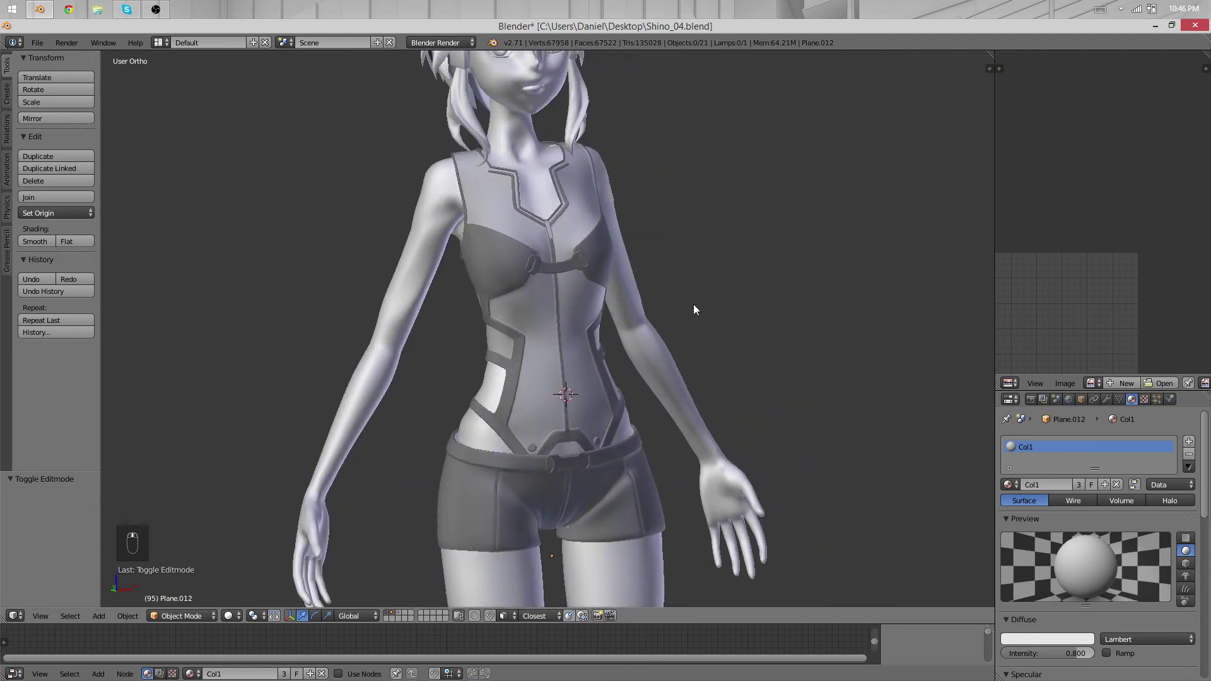
middle_drag(669, 319, 599, 265)
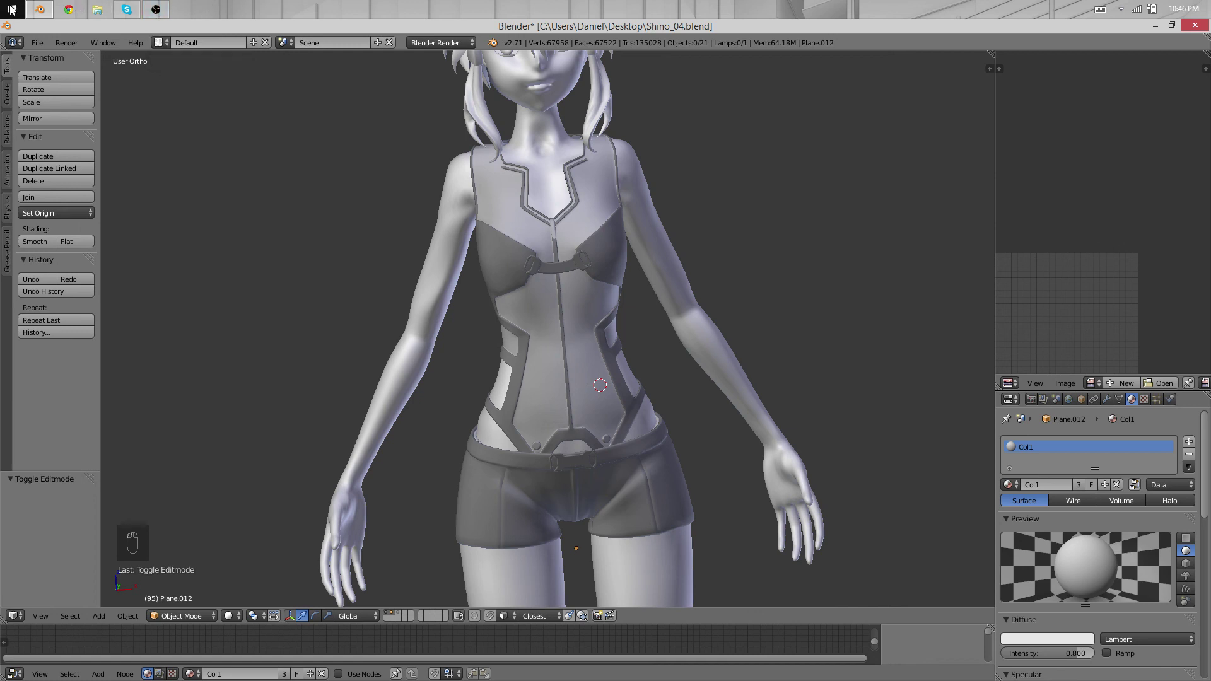
middle_drag(476, 290, 429, 333)
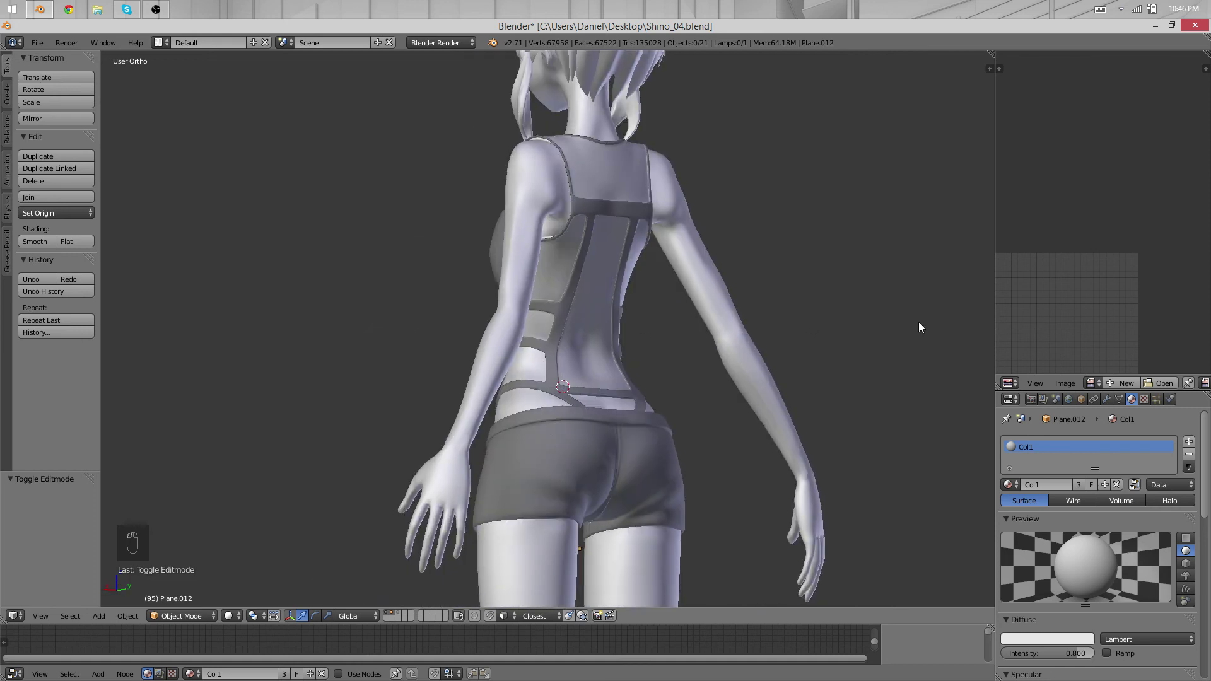
Load char.jpg as the reference image and frame its outfit for comparison with the model's upper body
click(1089, 383)
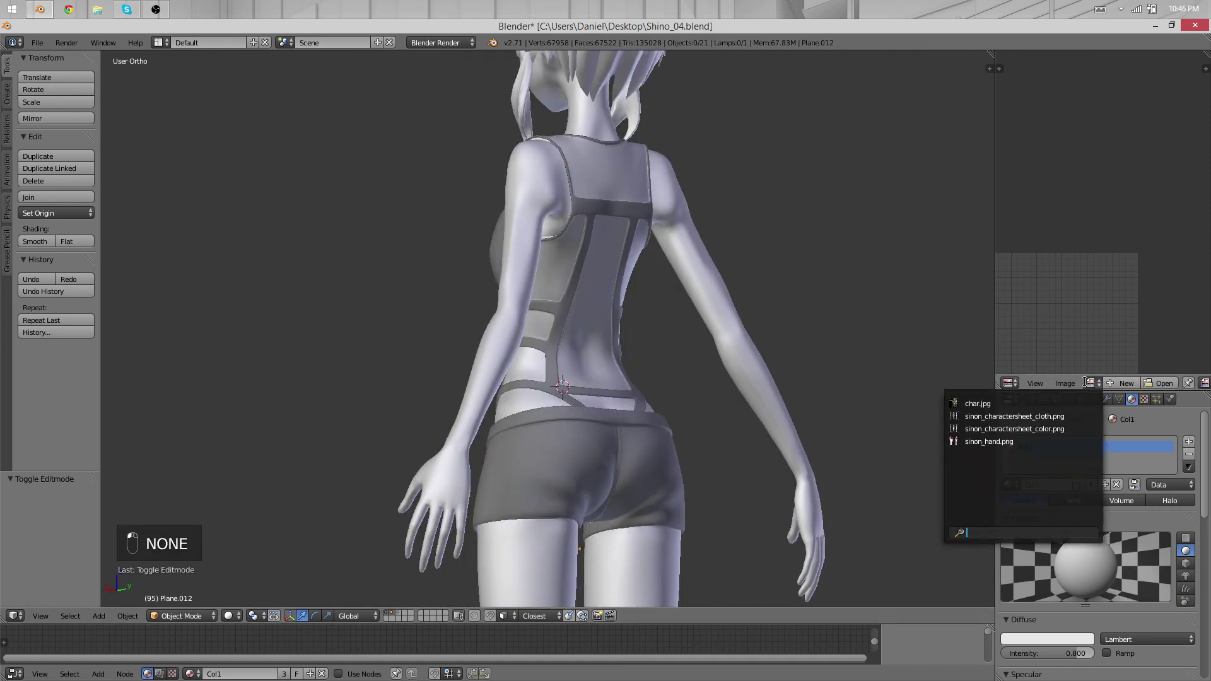
click(1052, 404)
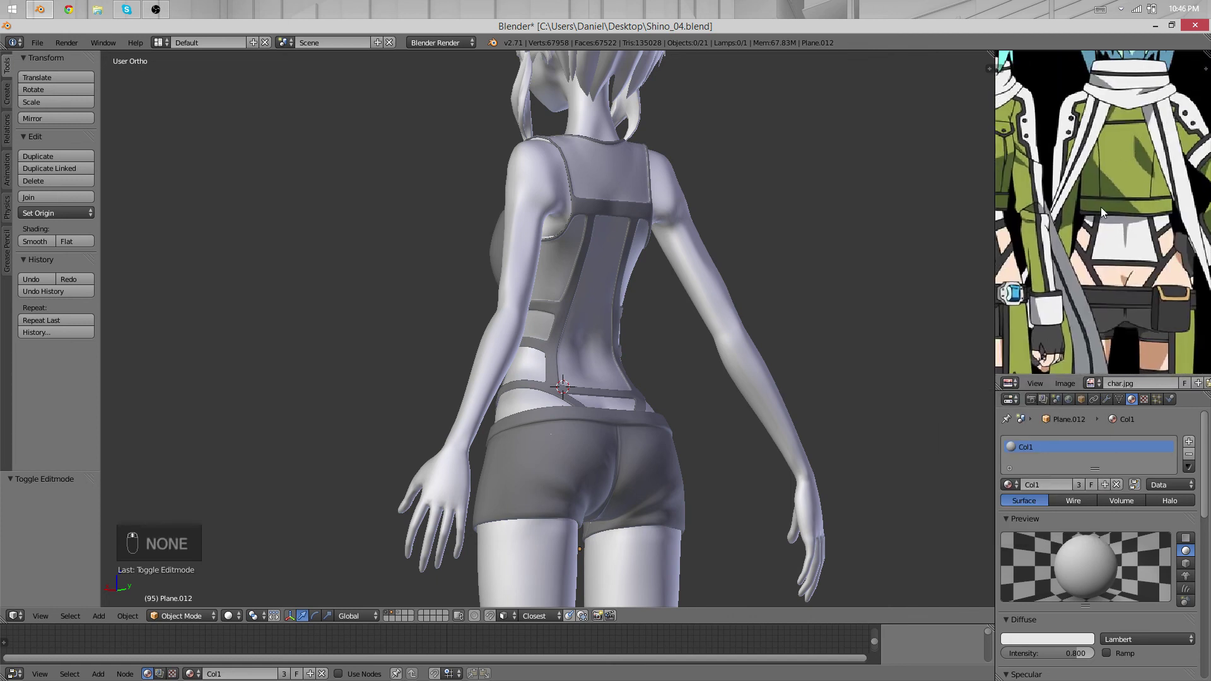
scroll(1103, 213, down, 3)
middle_drag(545, 316, 600, 381)
scroll(1051, 314, down, 2)
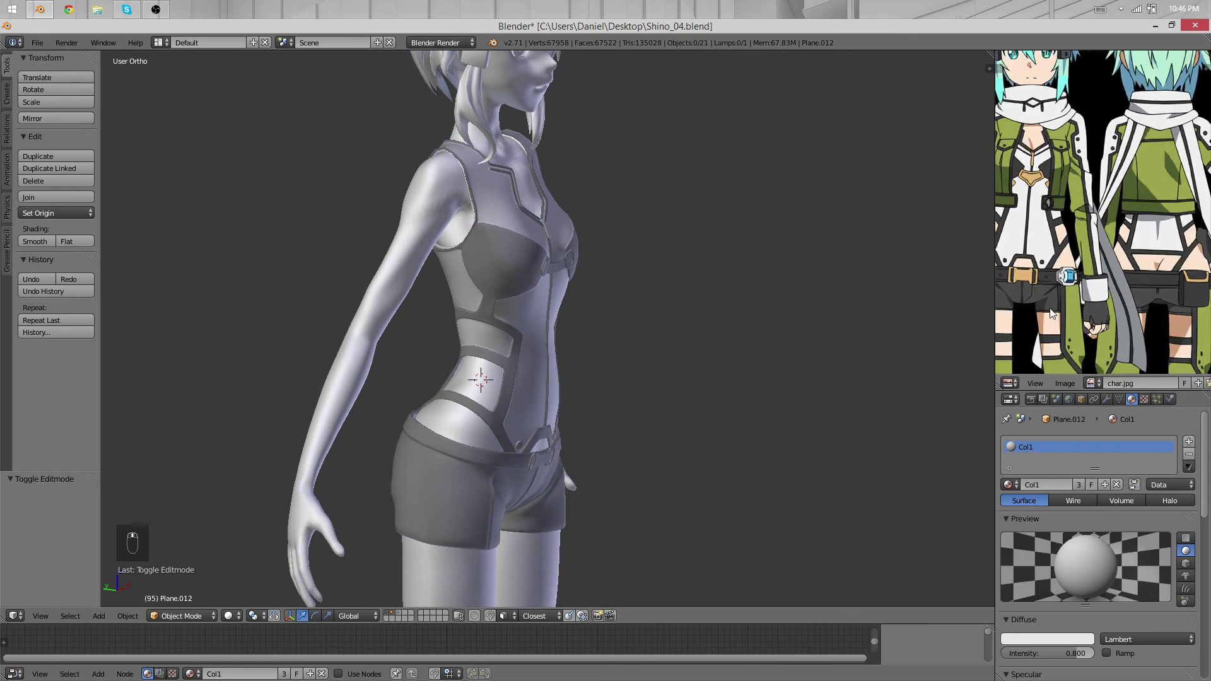
middle_drag(1052, 314, 1084, 265)
middle_drag(726, 354, 639, 361)
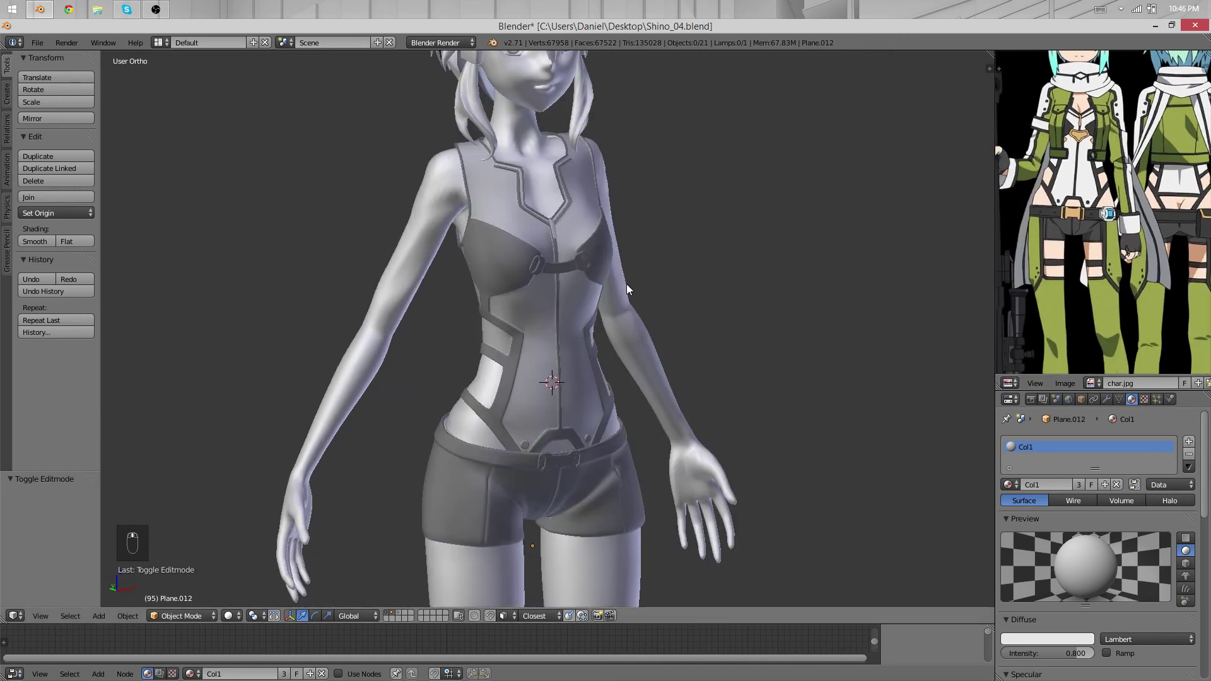
scroll(627, 284, down, 2)
scroll(626, 278, up, 4)
shift+middle_drag(645, 237, 694, 379)
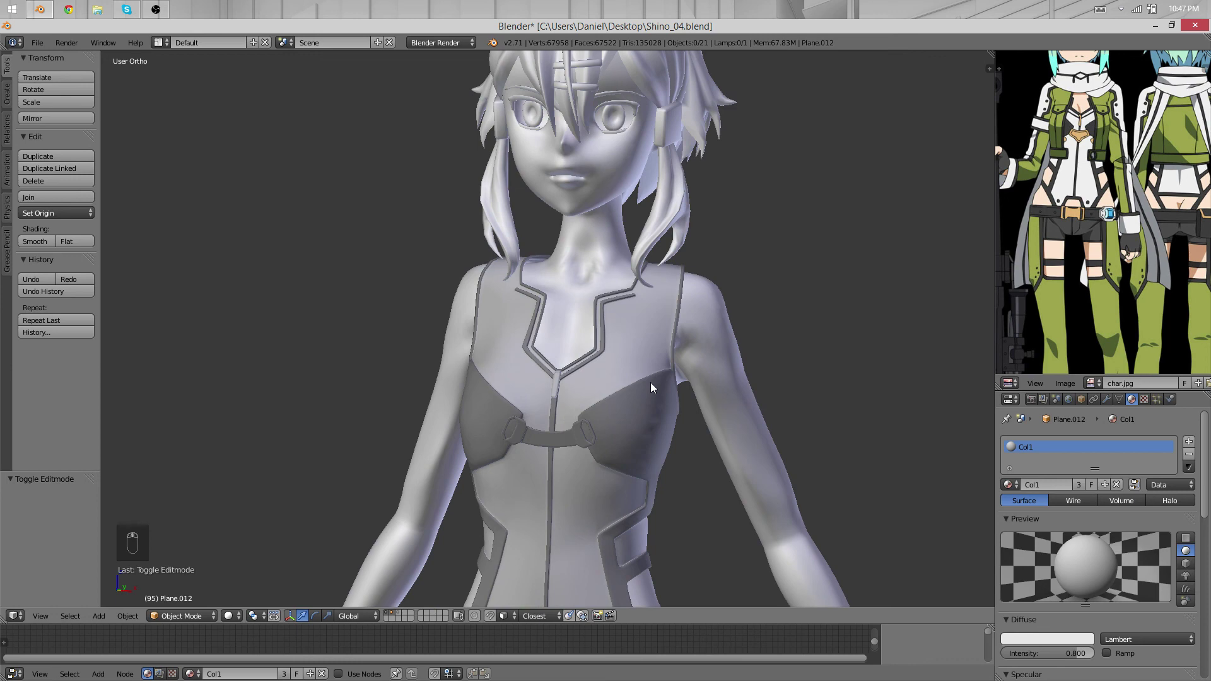